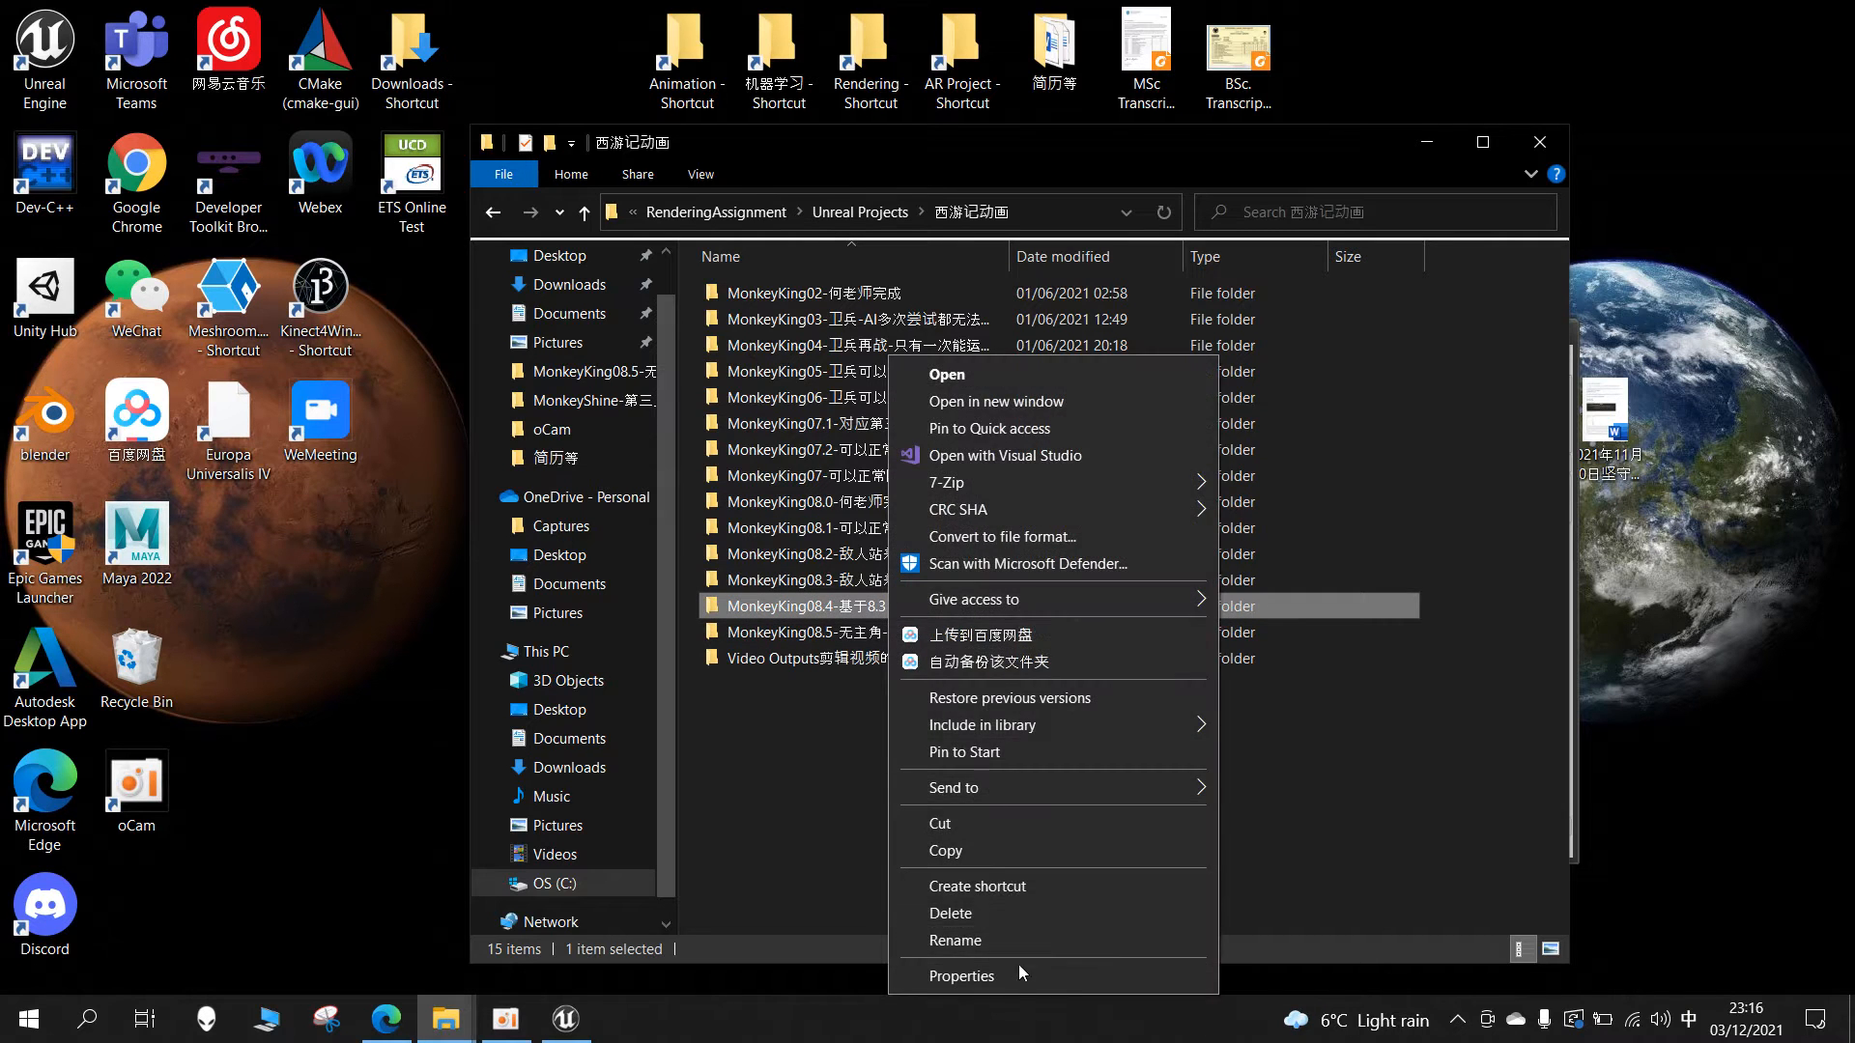
- Confirm the MonkeyKing08.4 folder is 14.5 GB, then open its MonkeyKing02.uproject in Unreal Engine
{"action": "left_click", "coordinate": [1018, 975]}
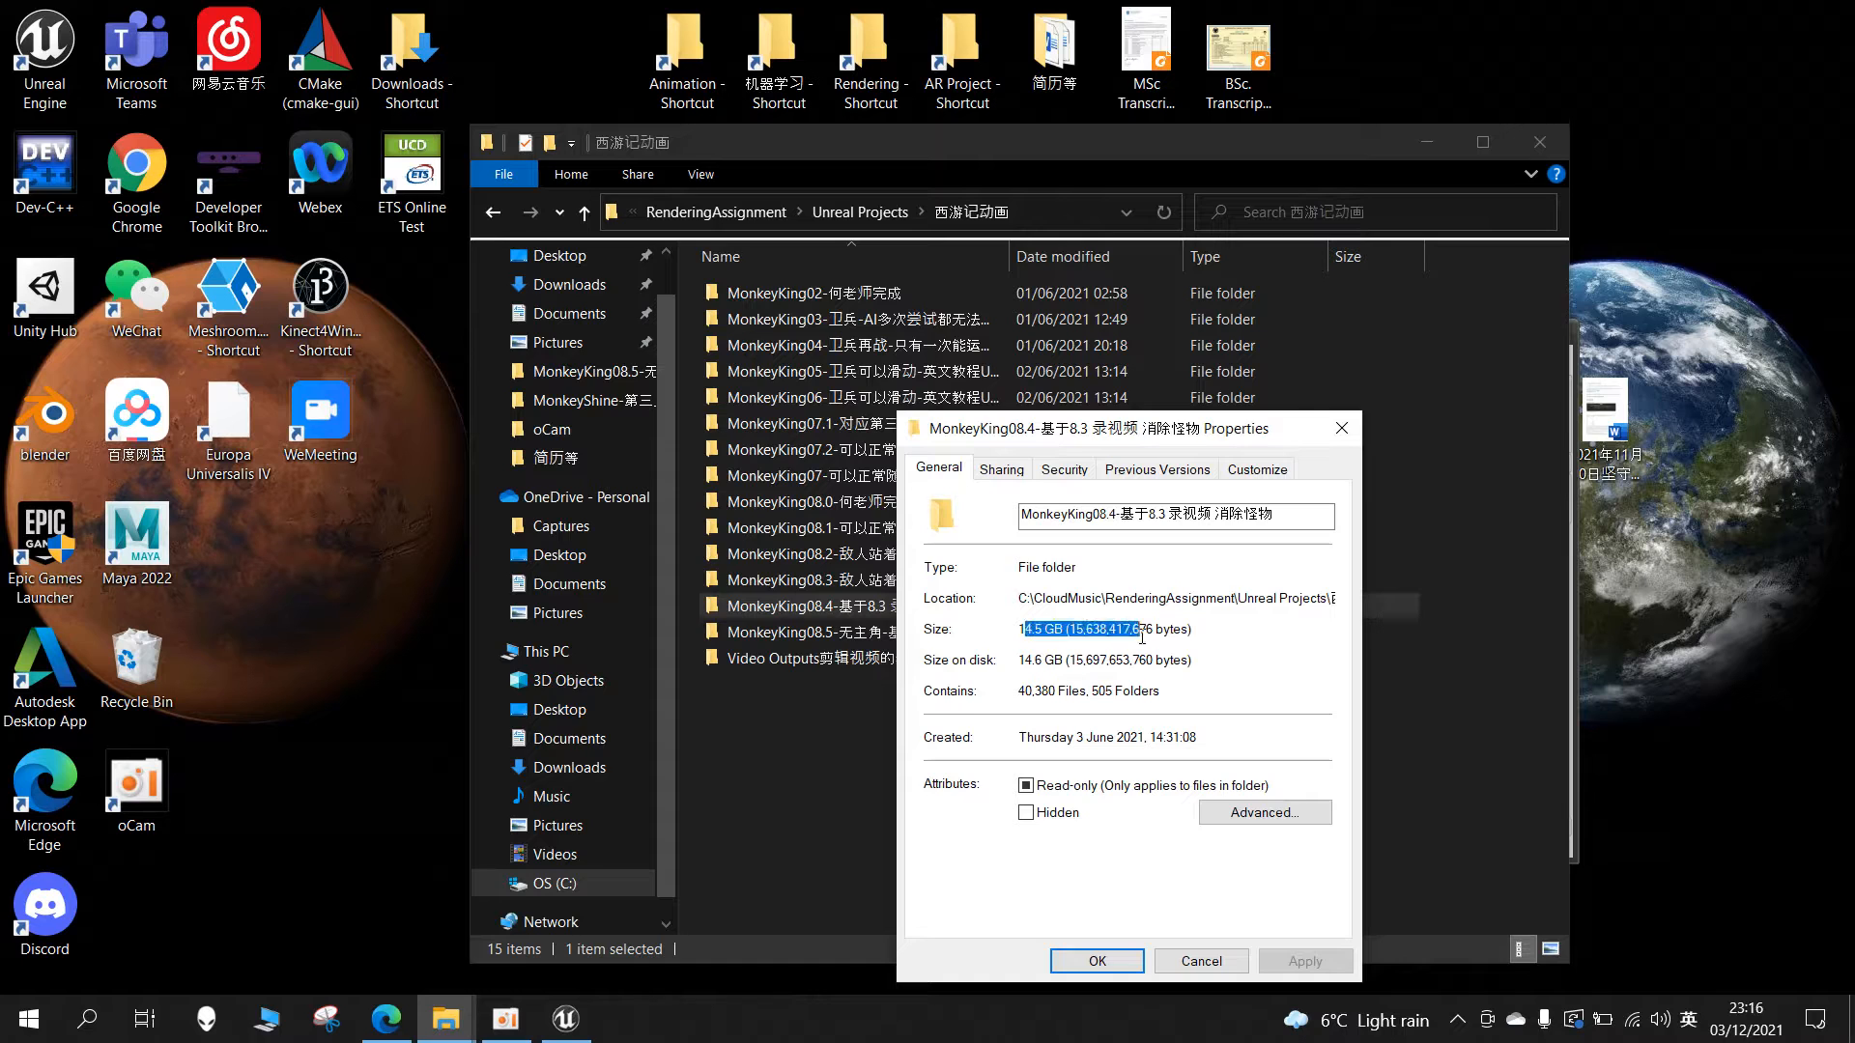
{"action": "left_click", "coordinate": [1341, 428]}
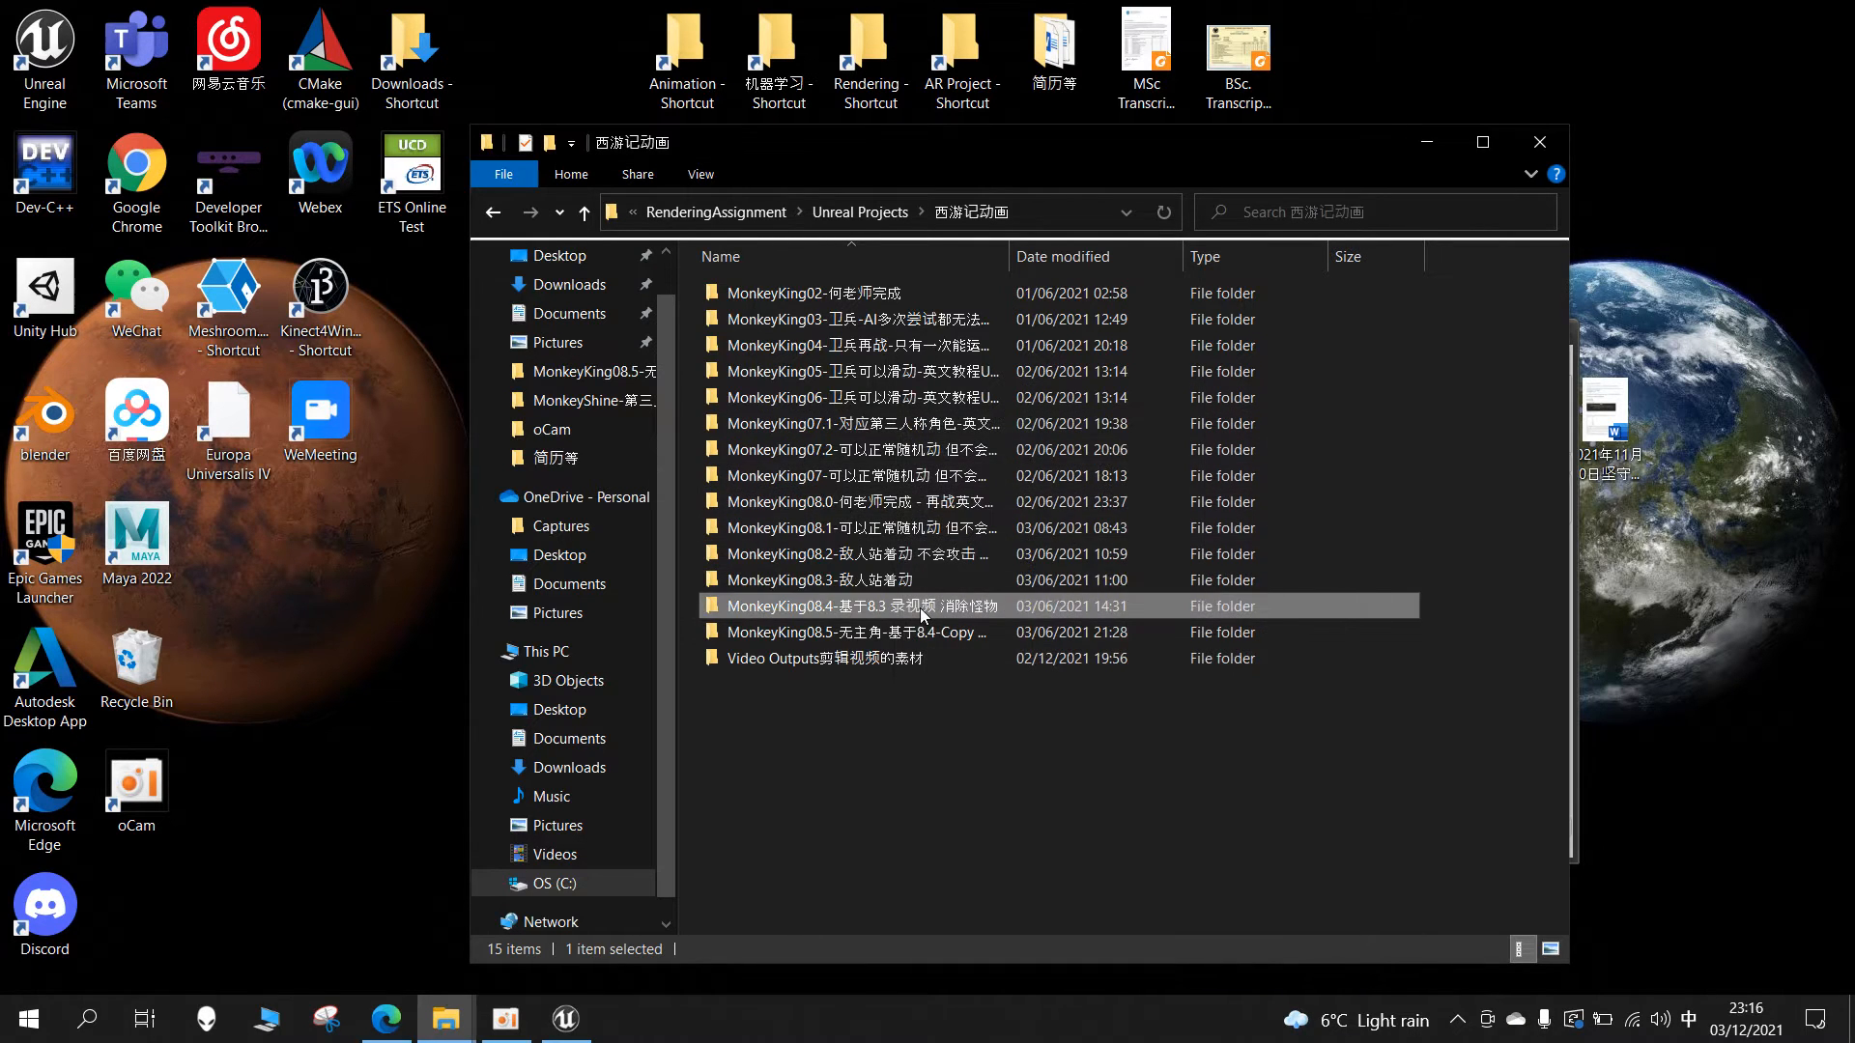
{"action": "double_click", "coordinate": [898, 606]}
{"action": "left_click", "coordinate": [877, 425]}
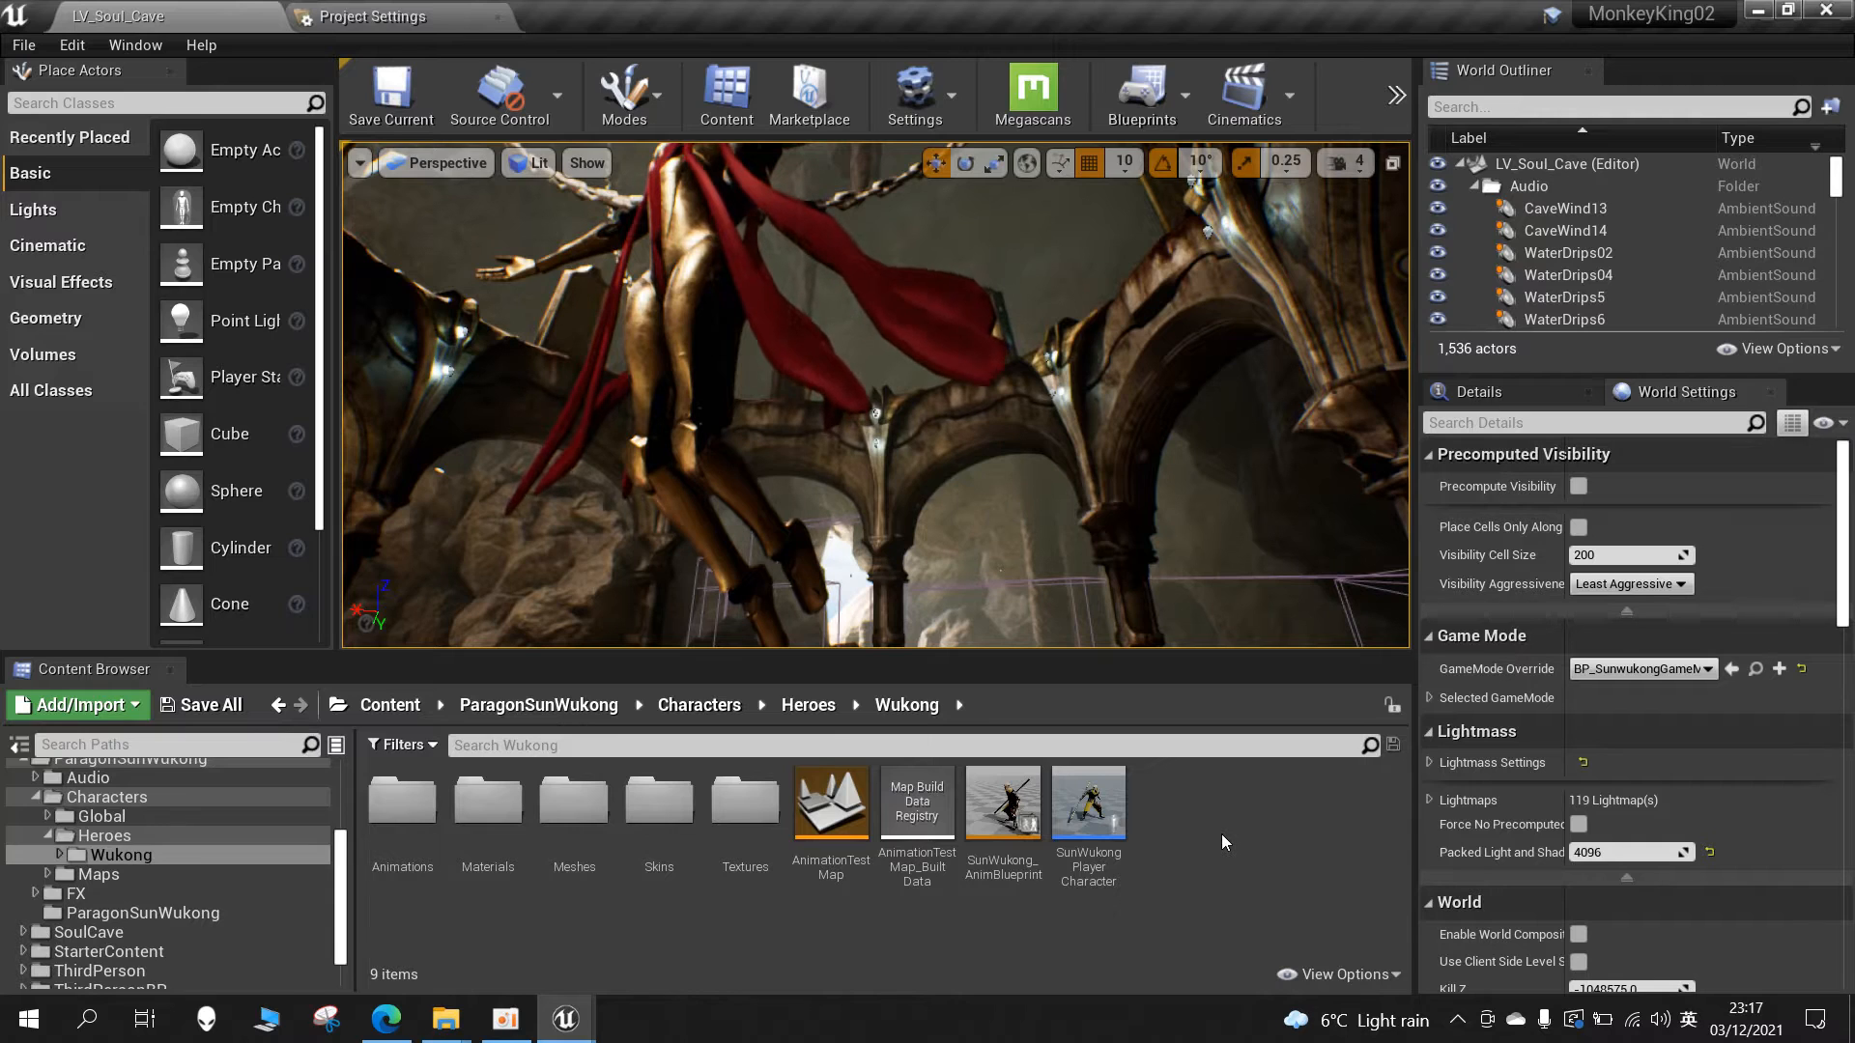
- Browse the Content Browser folders and open the LV_Soul_Cave map from Content/Maps
{"action": "left_click", "coordinate": [830, 808]}
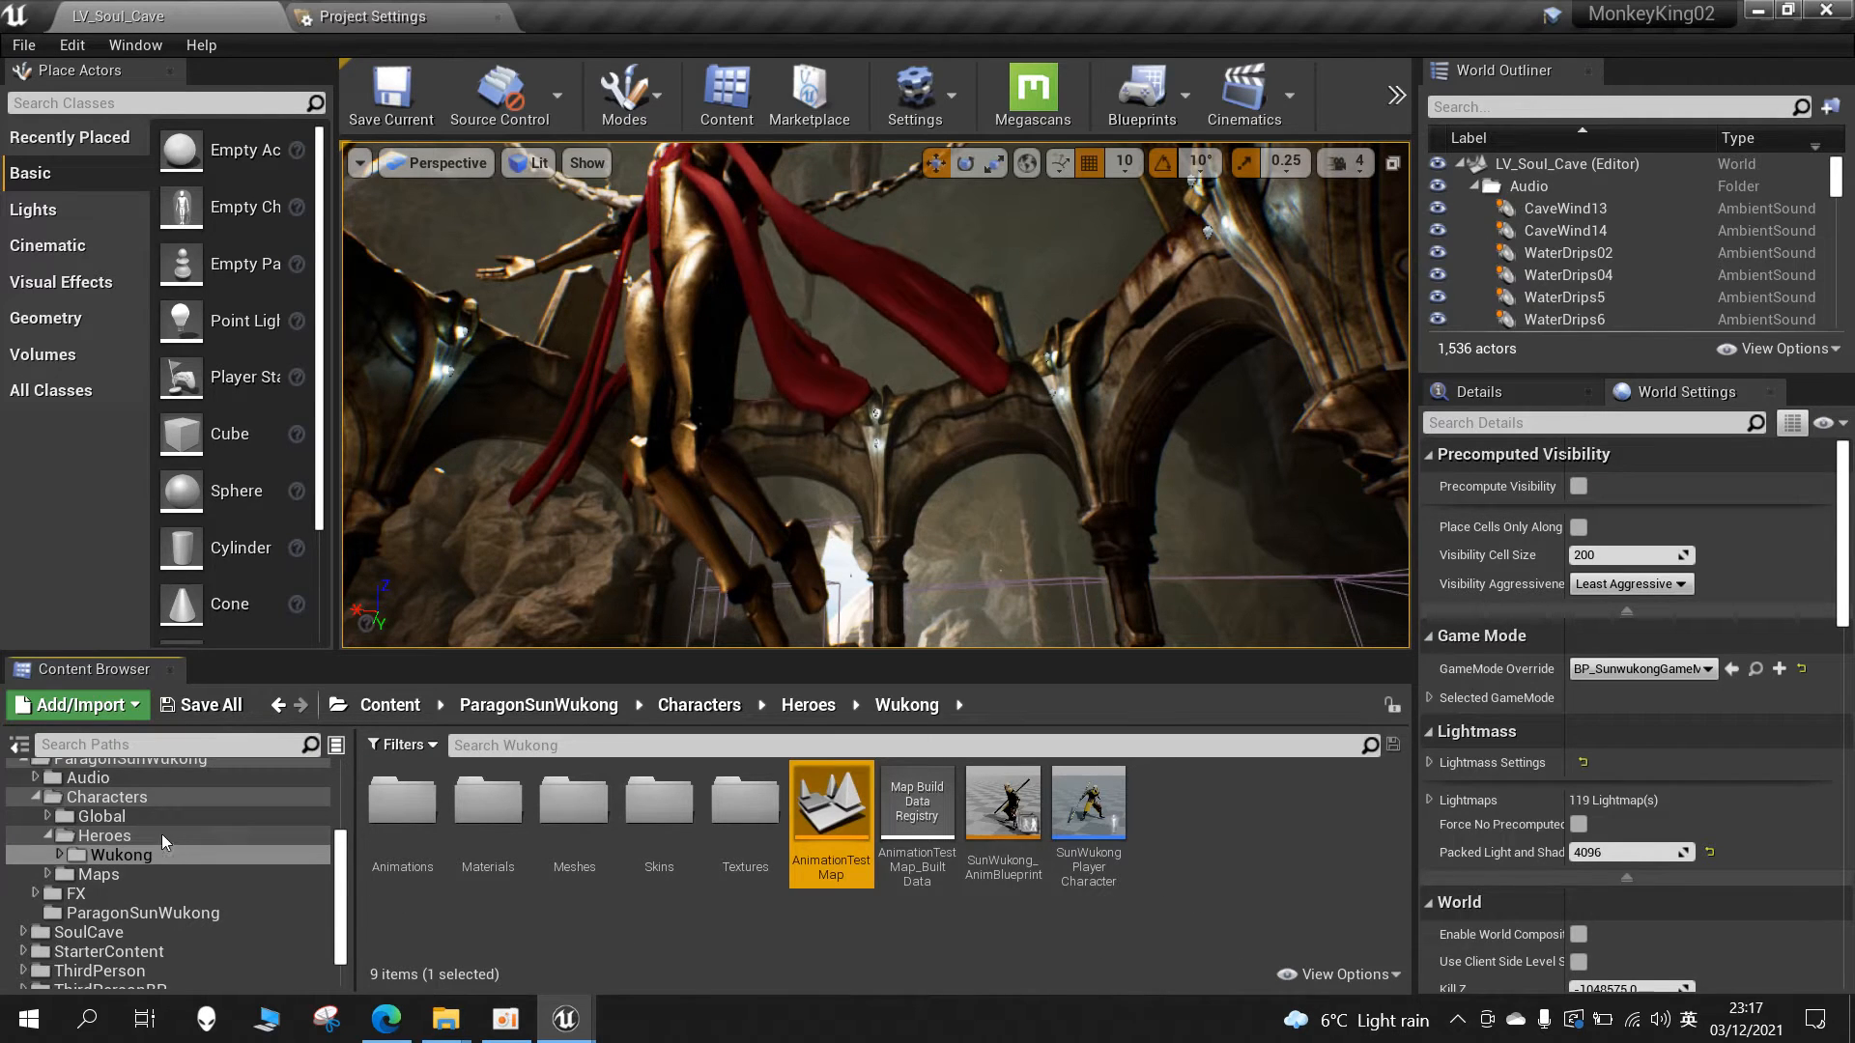
{"action": "scroll", "coordinate": [161, 833], "scroll_direction": "up", "scroll_amount": 3}
{"action": "left_click", "coordinate": [76, 772]}
{"action": "left_click", "coordinate": [66, 795]}
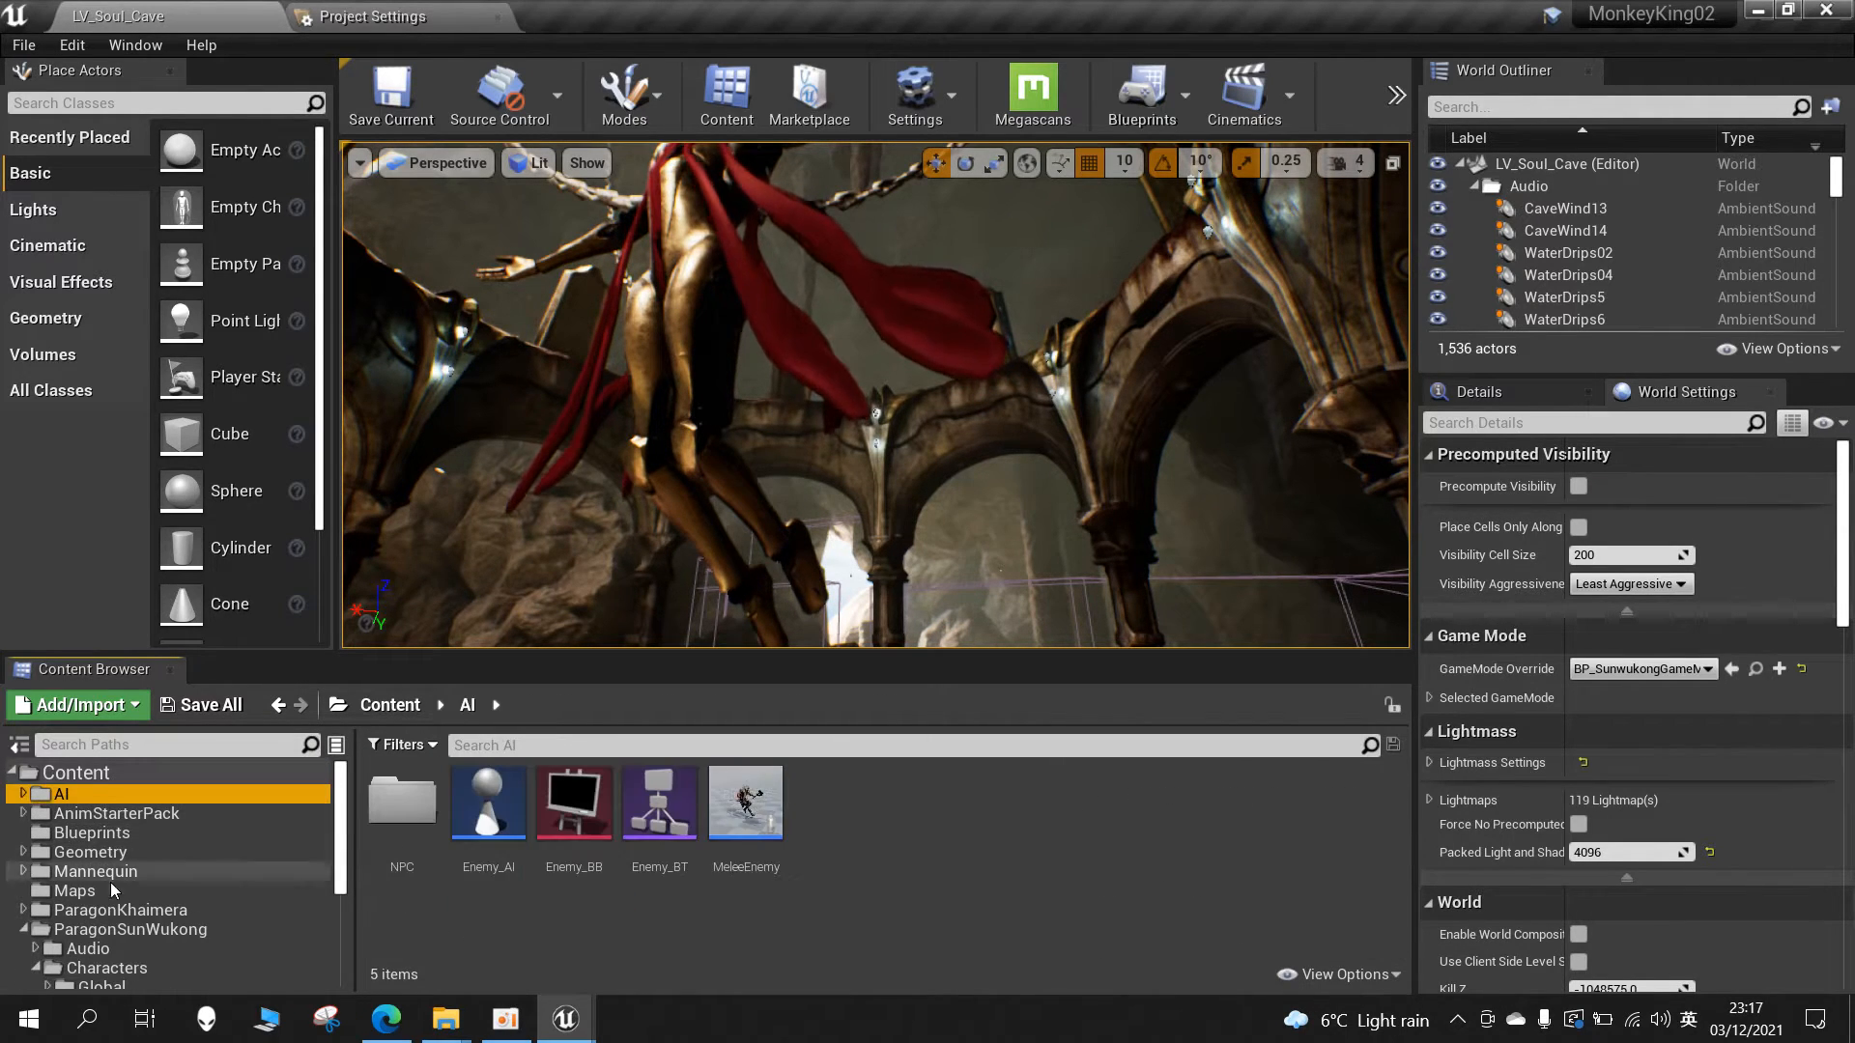
{"action": "scroll", "coordinate": [115, 888], "scroll_direction": "down", "scroll_amount": 3}
{"action": "left_click", "coordinate": [124, 894]}
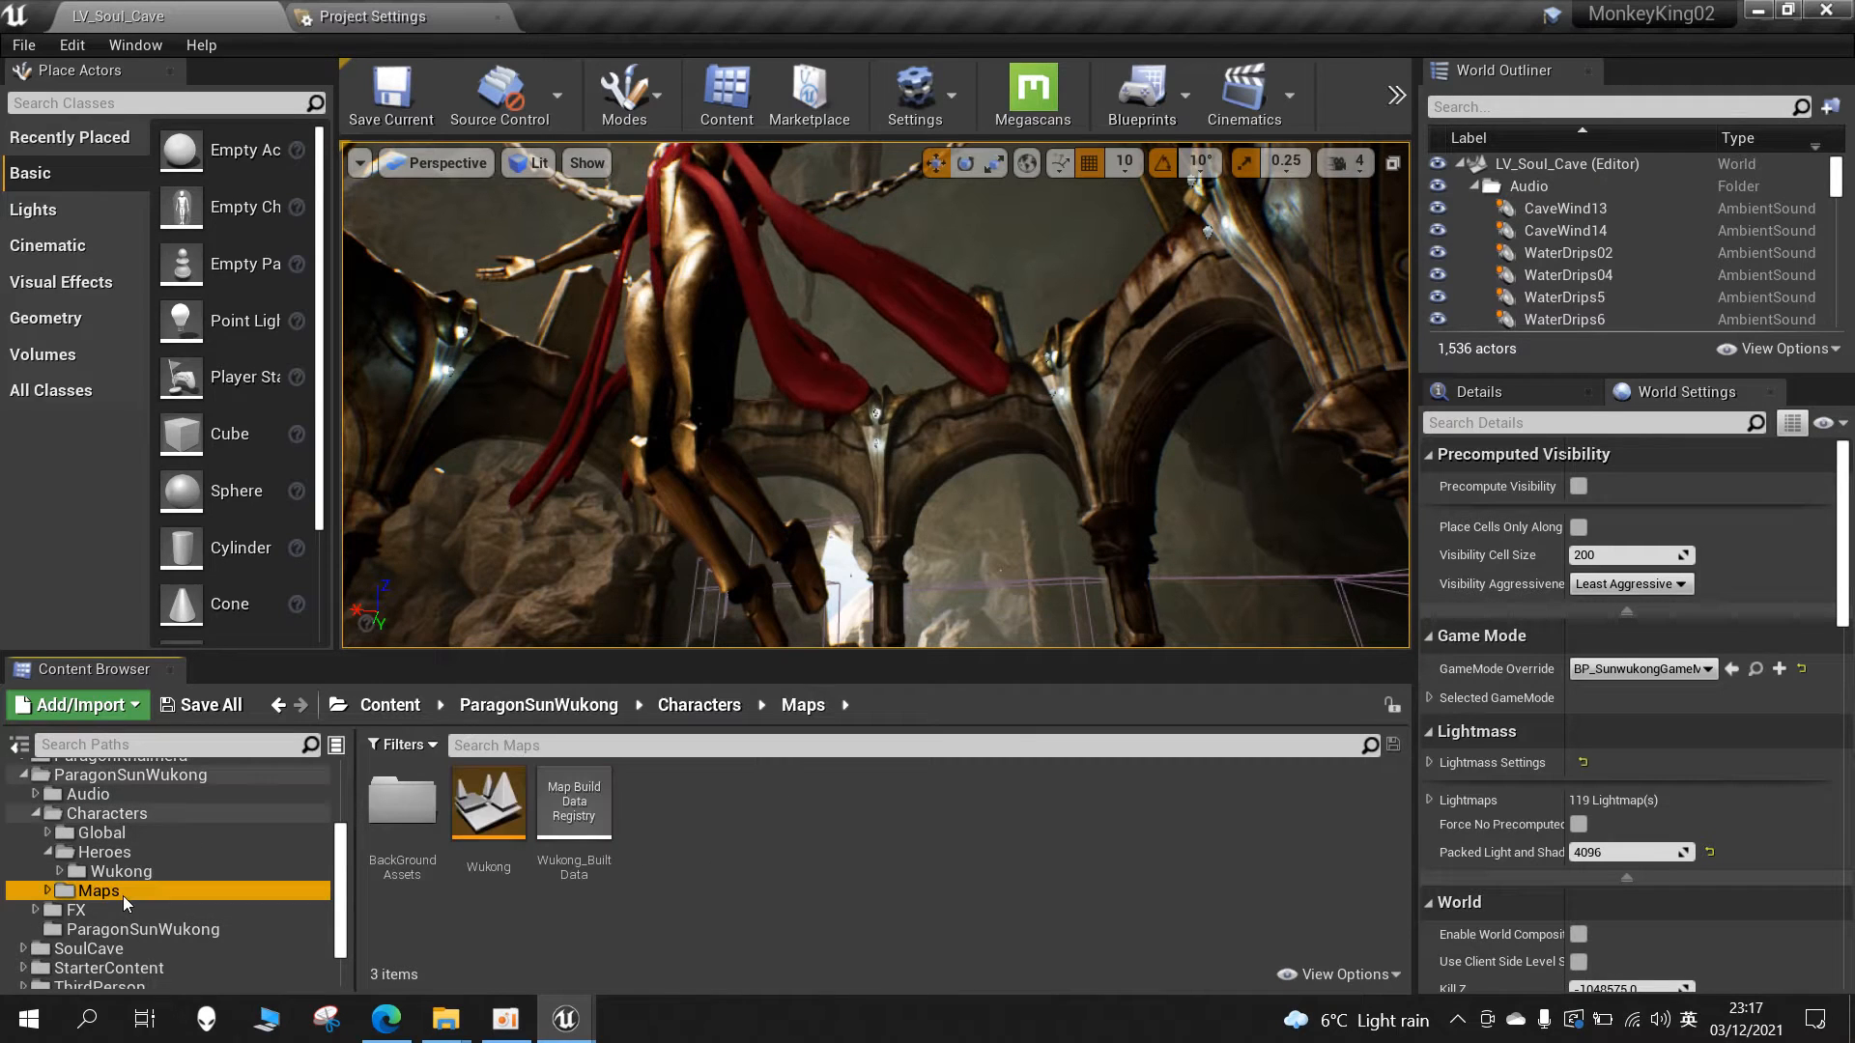
{"action": "scroll", "coordinate": [125, 883], "scroll_direction": "down", "scroll_amount": 3}
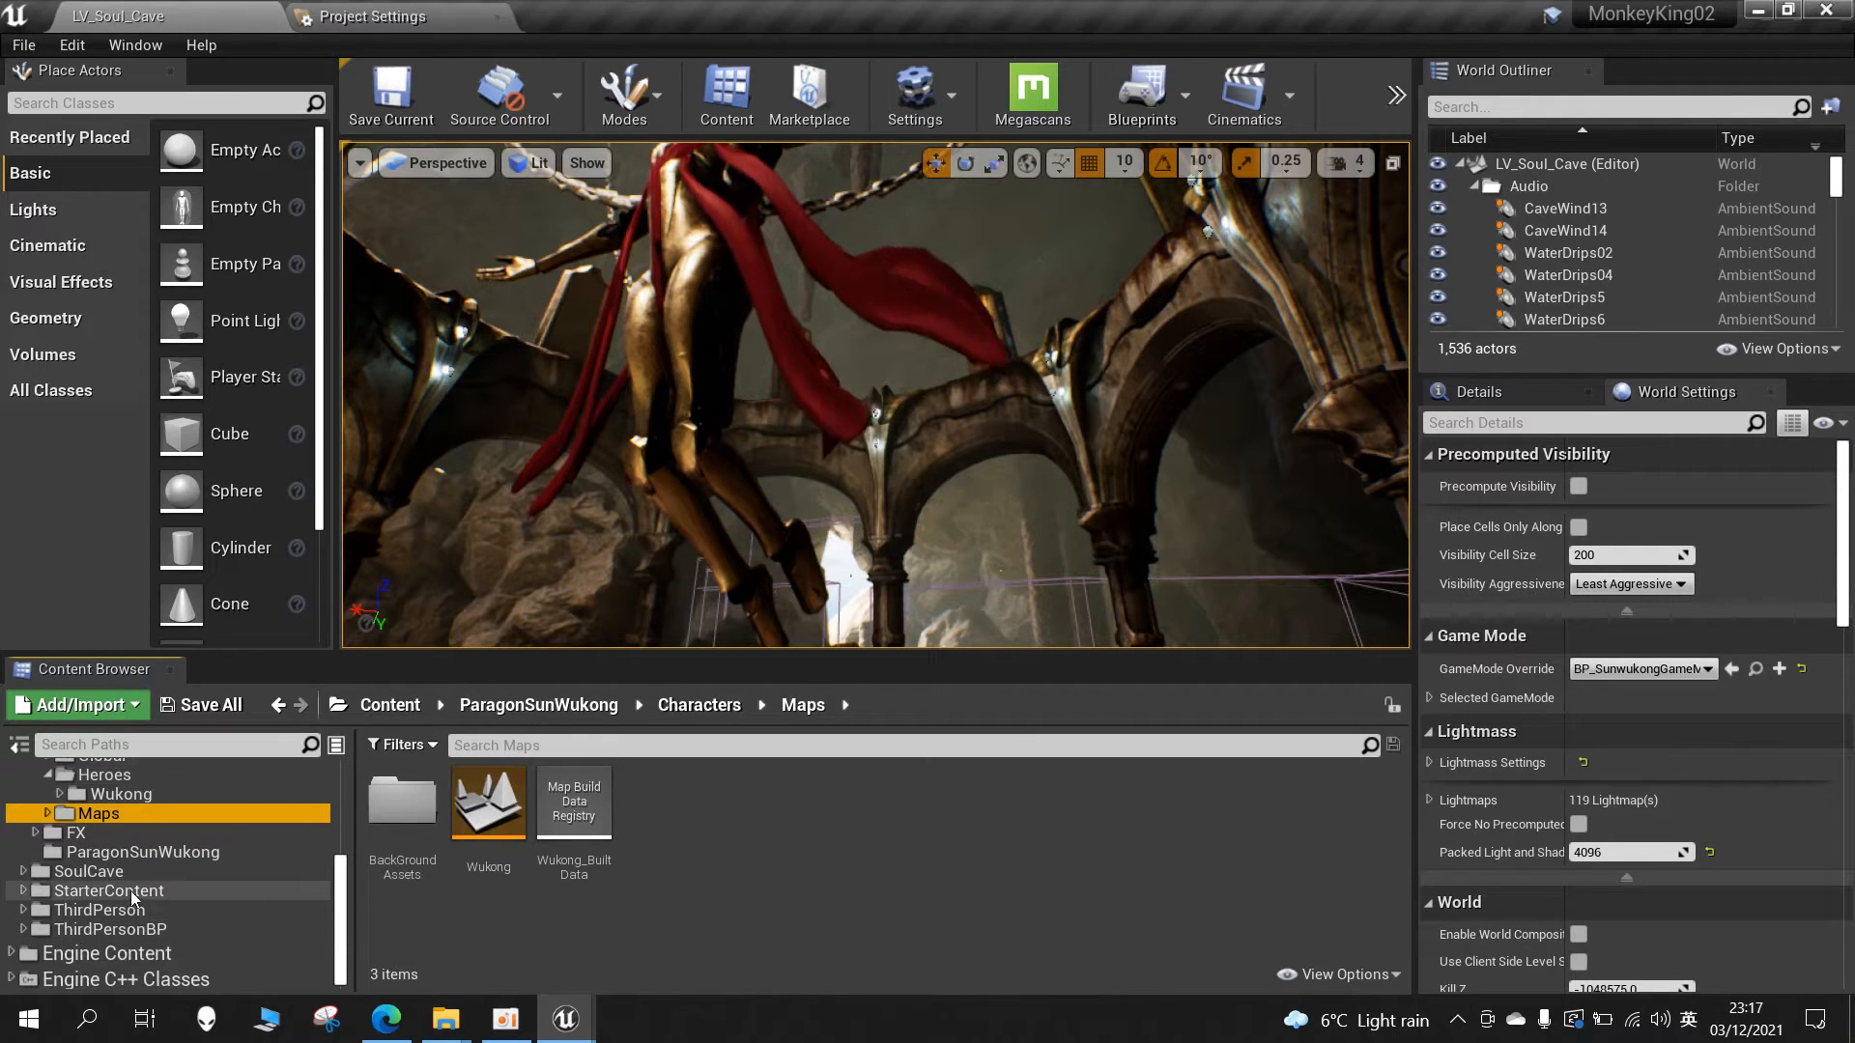
{"action": "scroll", "coordinate": [137, 894], "scroll_direction": "up", "scroll_amount": 3}
{"action": "left_click", "coordinate": [126, 815]}
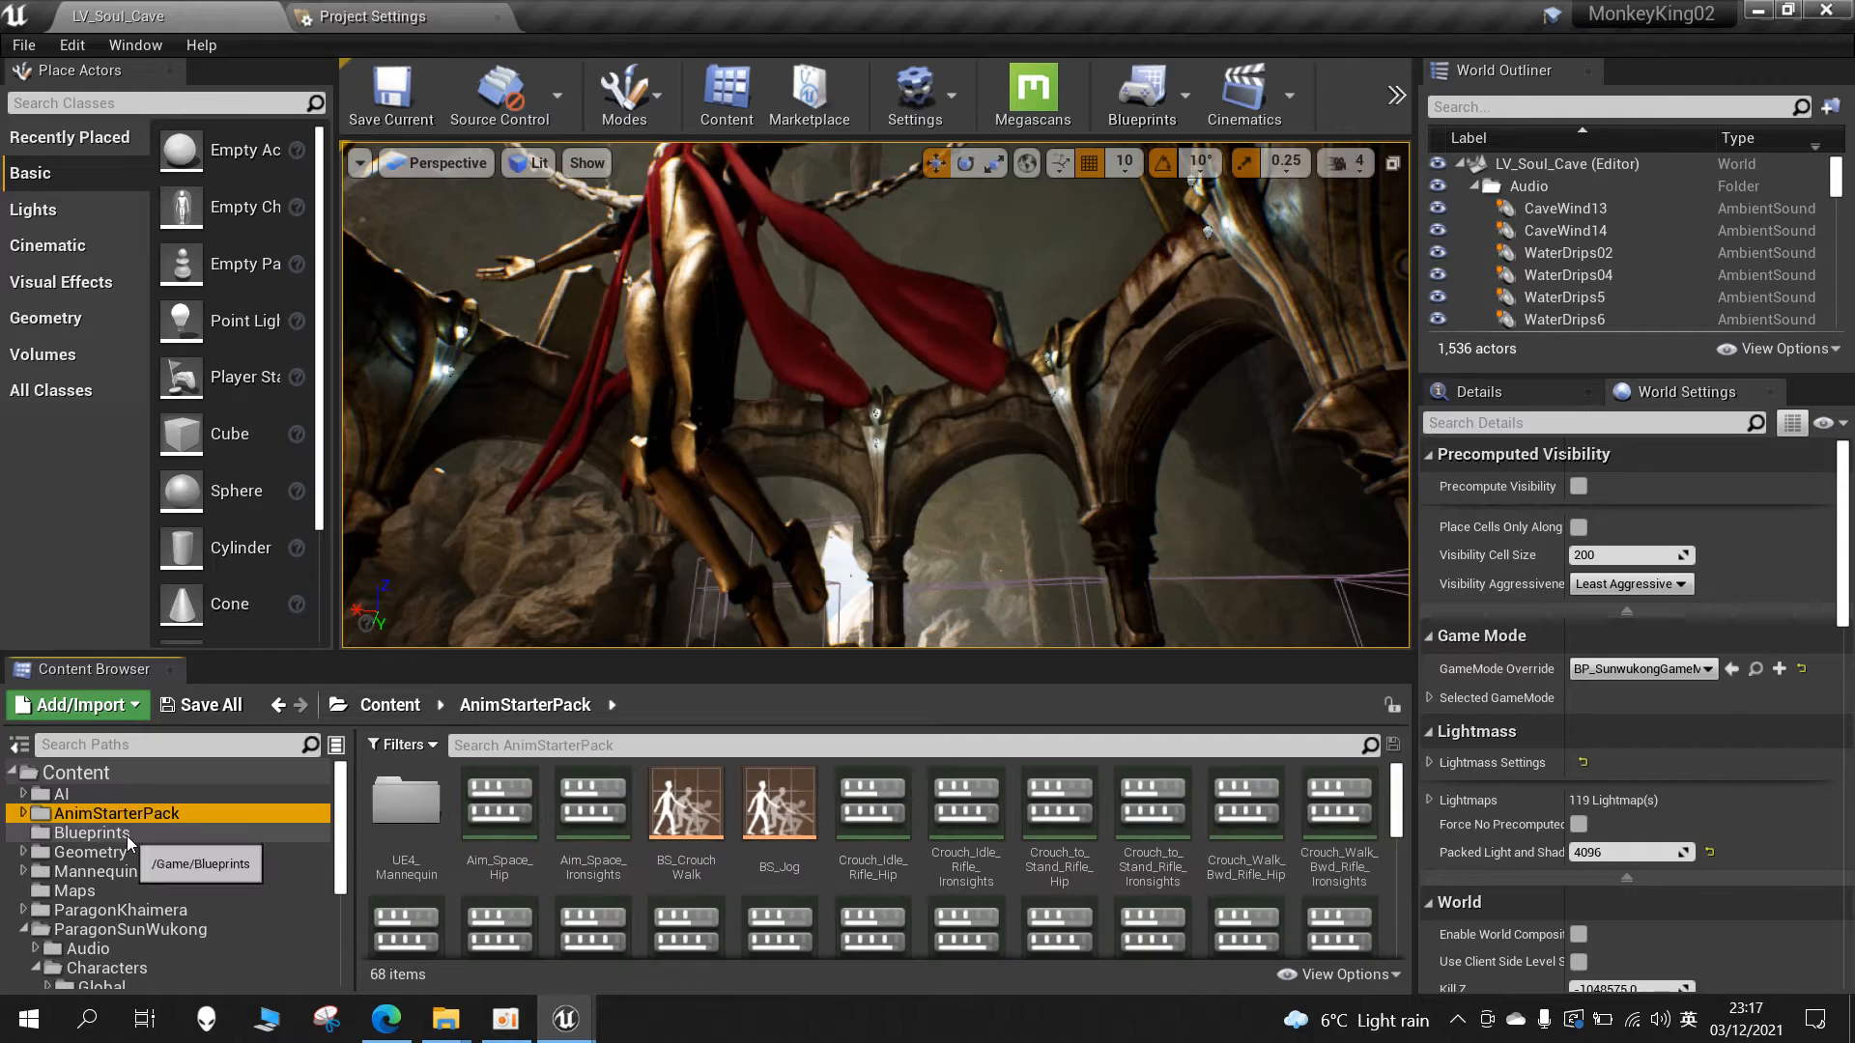
{"action": "left_click", "coordinate": [74, 890]}
{"action": "double_click", "coordinate": [402, 804]}
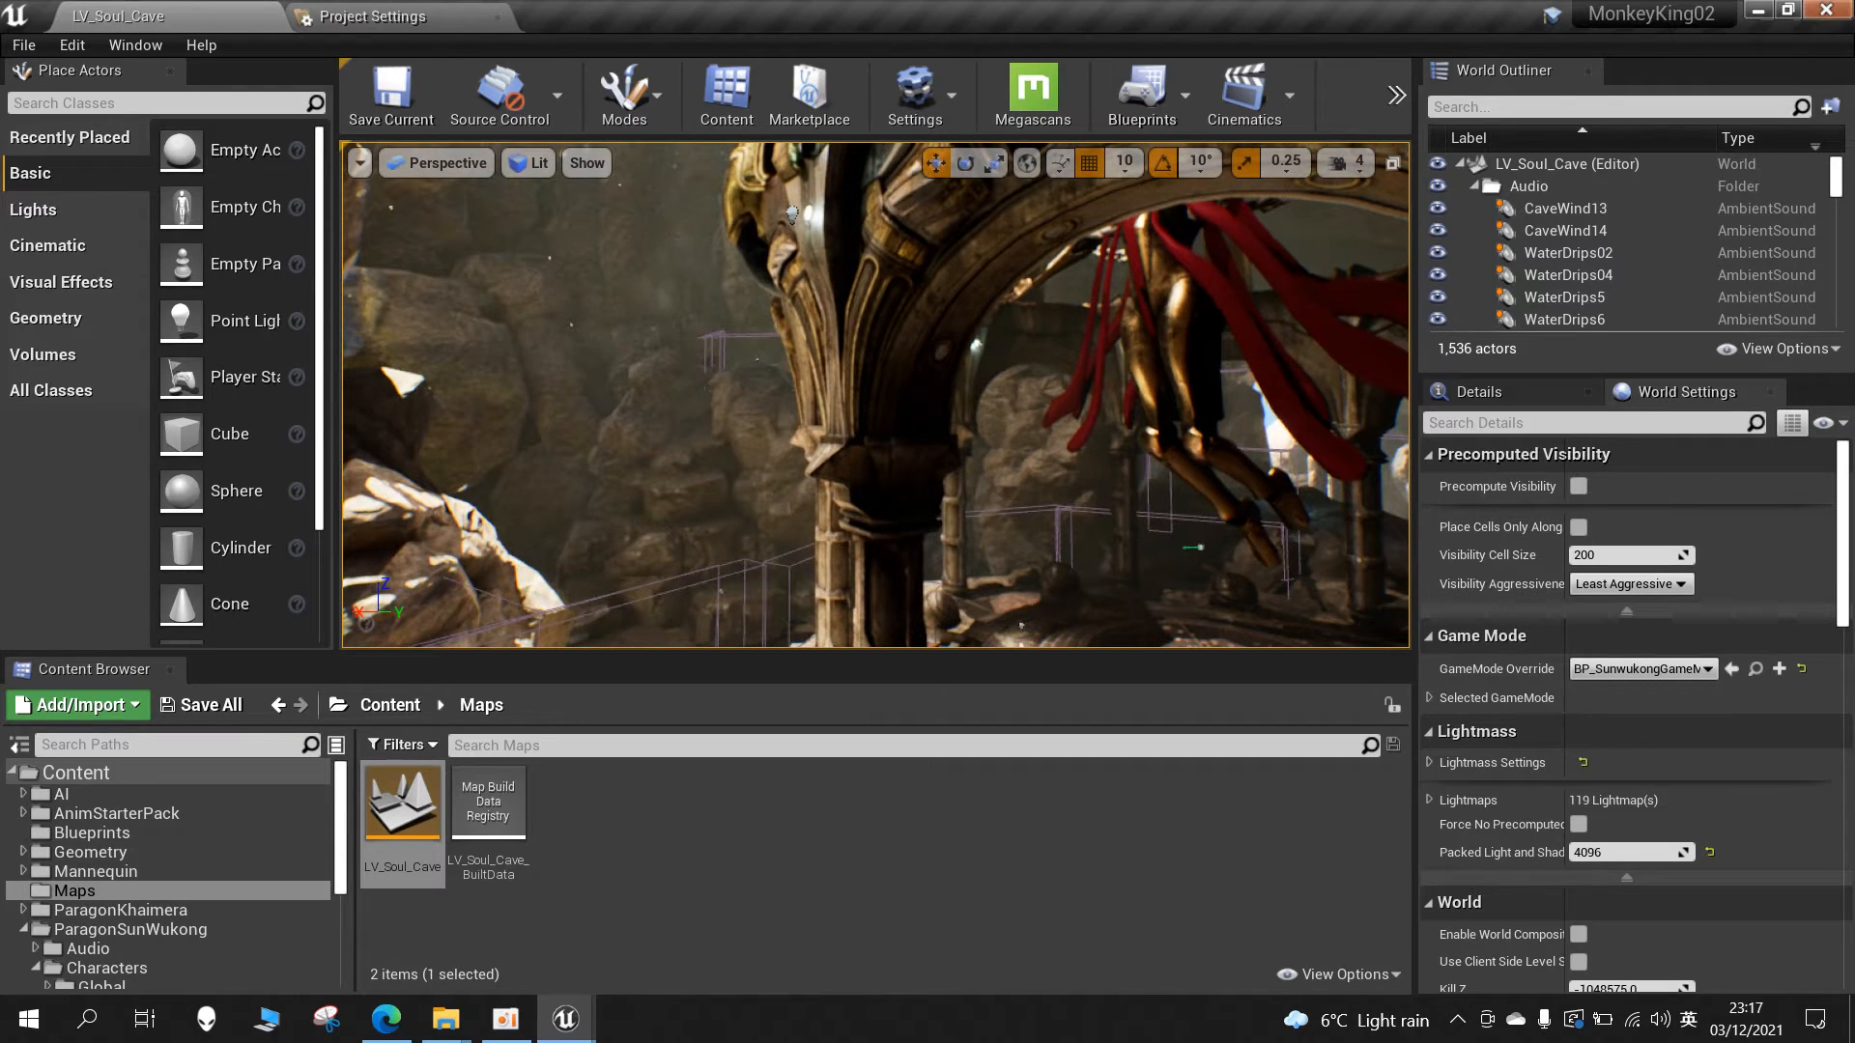
- Run the level as a Standalone Game from the Play options
{"action": "left_click", "coordinate": [1398, 96]}
{"action": "left_click", "coordinate": [1421, 231]}
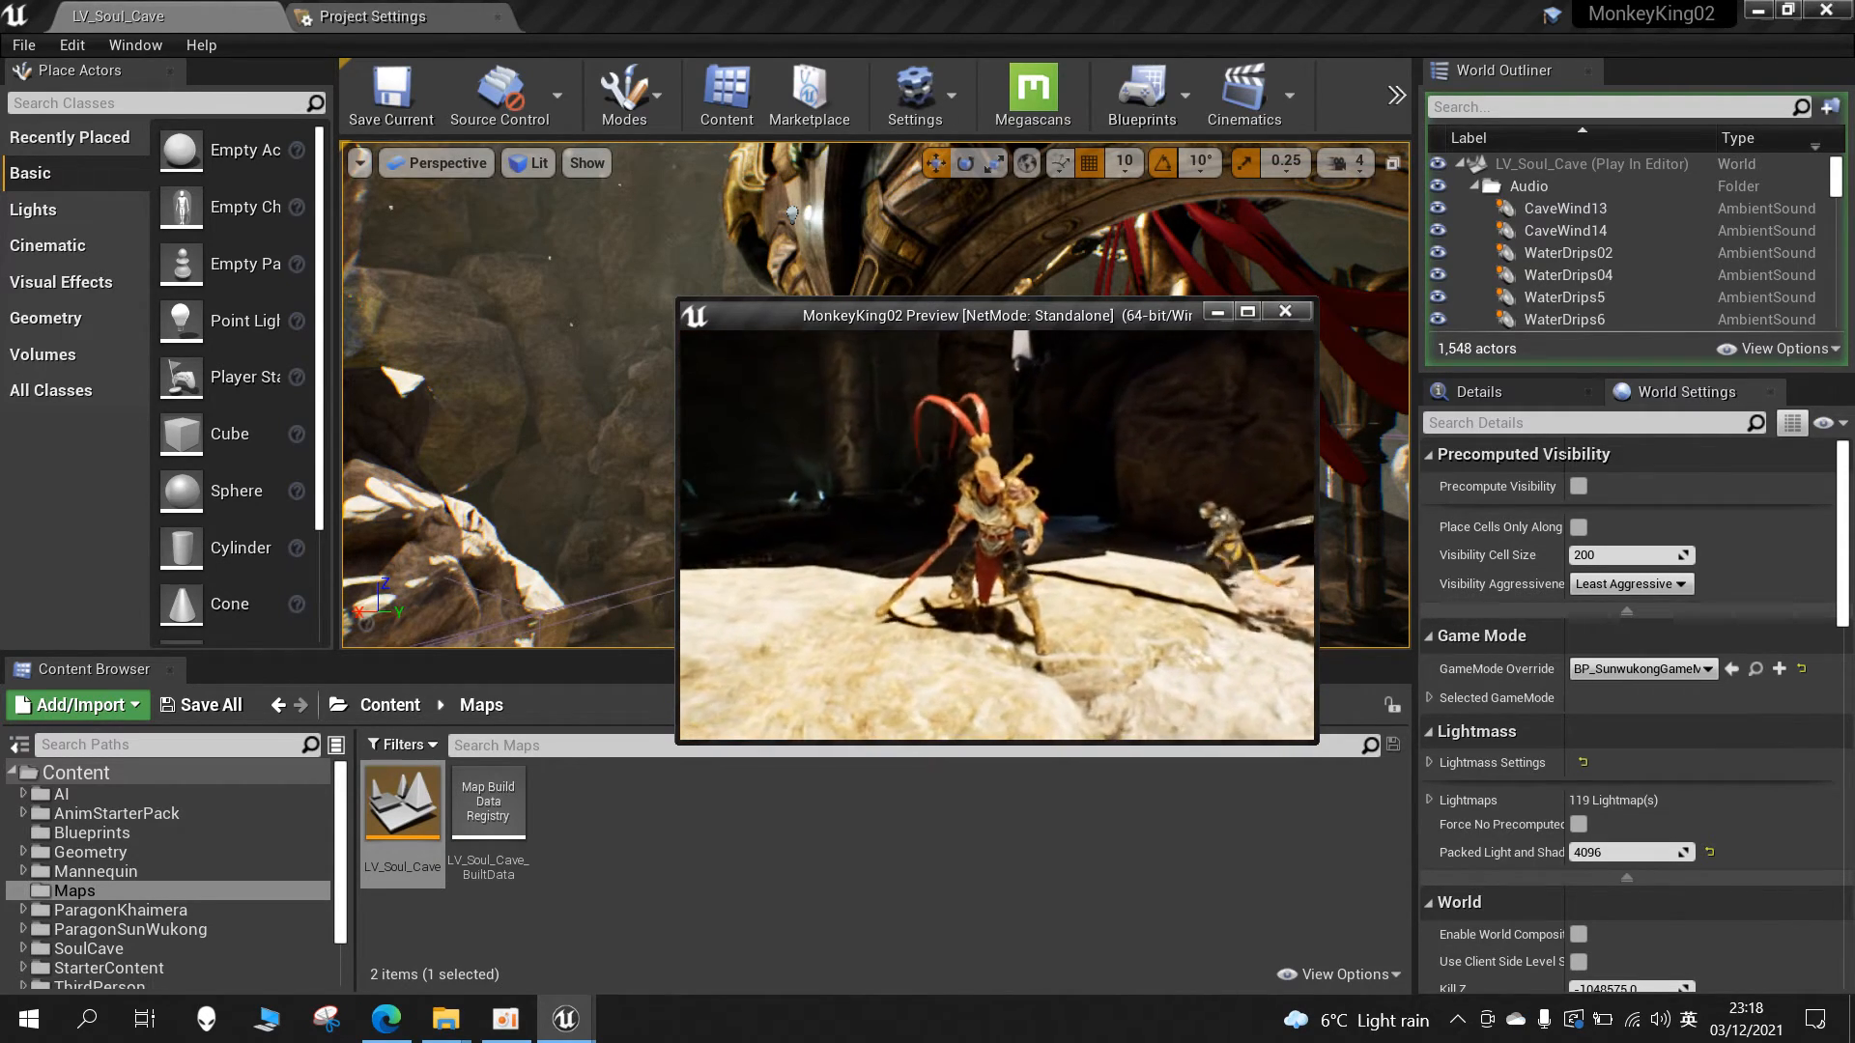
- Stop play, start Migrate on LV_Soul_Cave to view its dependency report, and minimize the editor
{"action": "key", "text": "Escape"}
{"action": "right_click", "coordinate": [405, 808]}
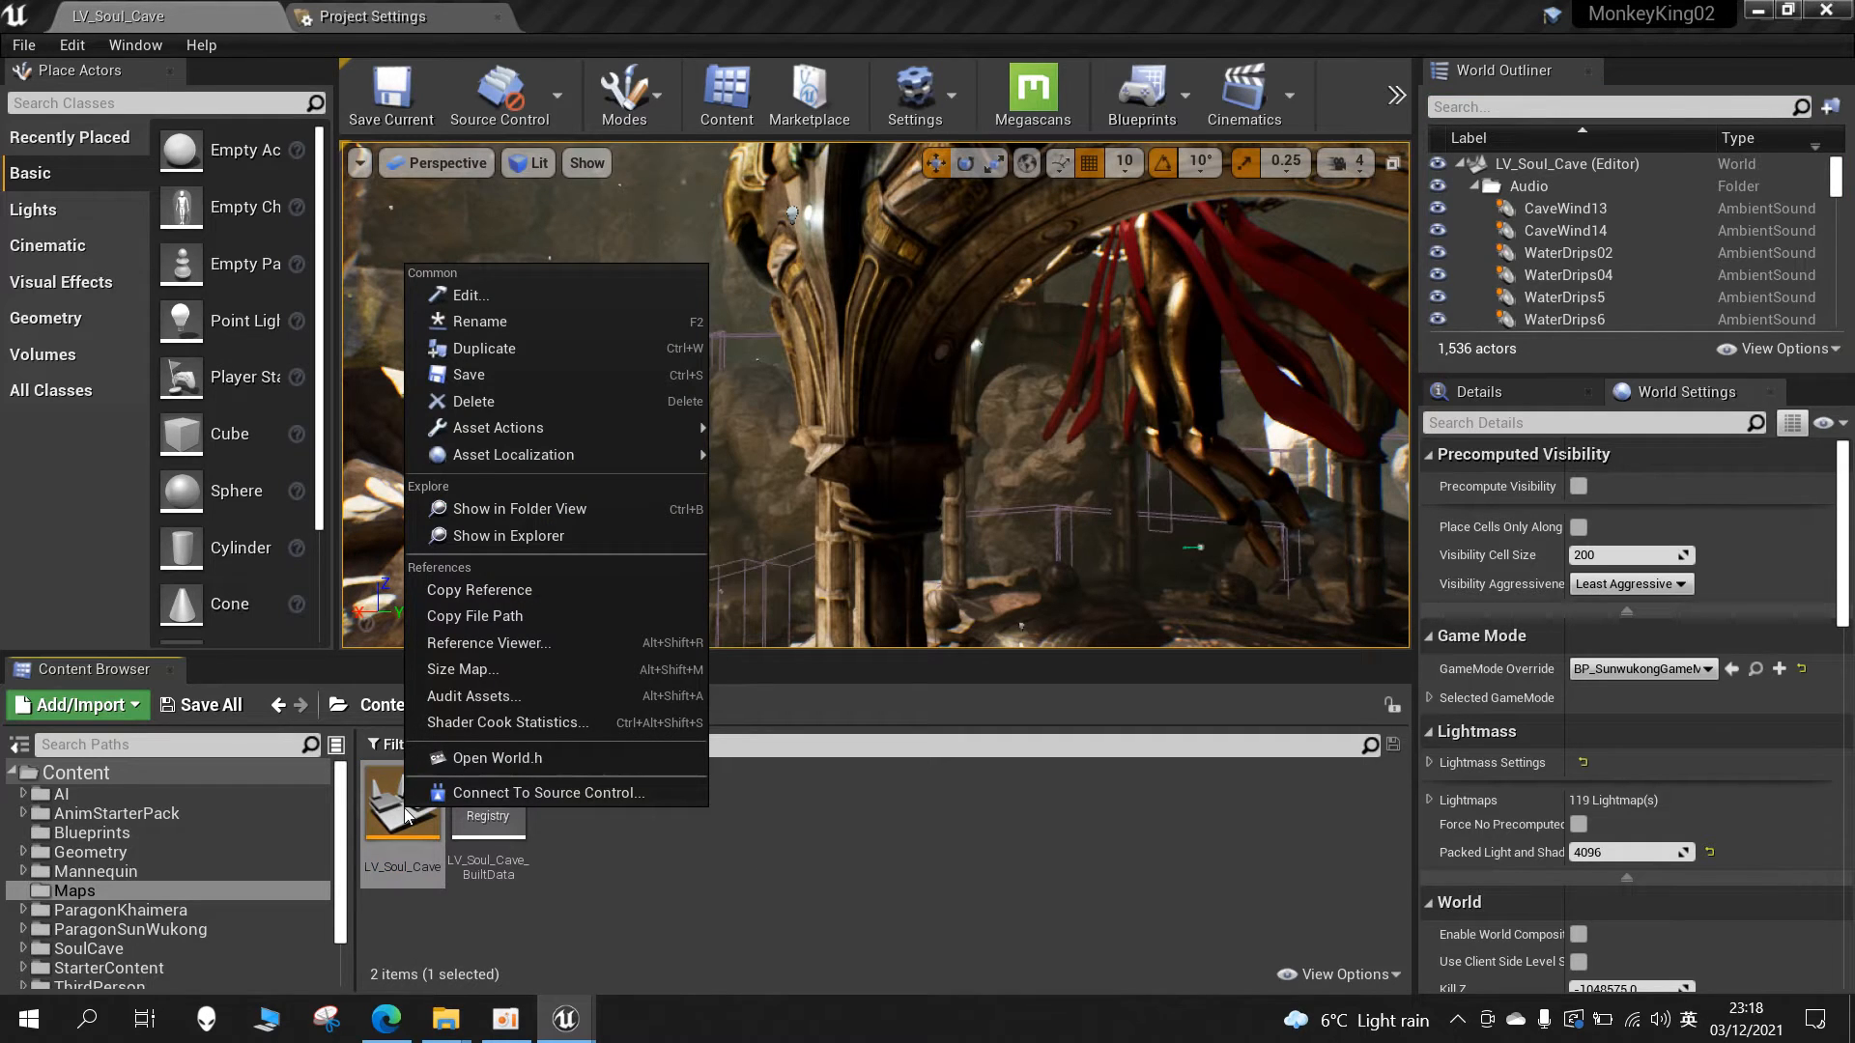
{"action": "mouse_move", "coordinate": [499, 428]}
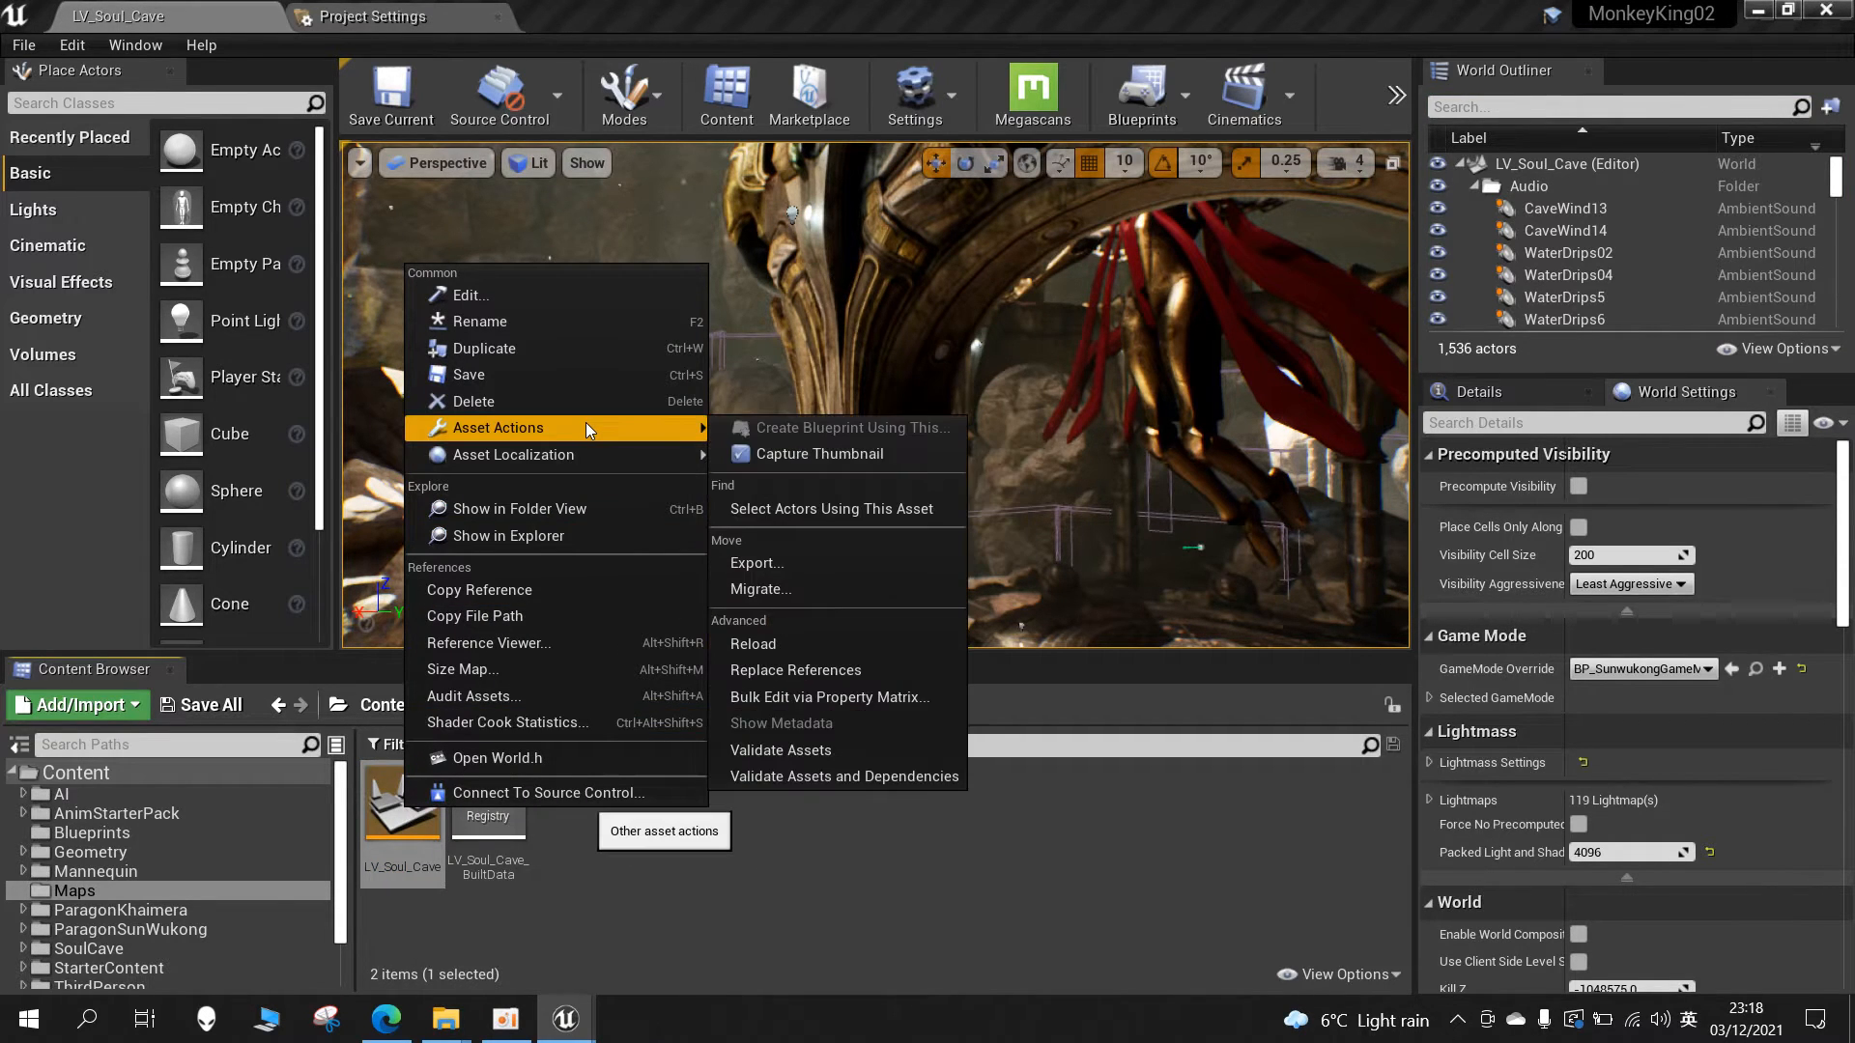
{"action": "right_click", "coordinate": [410, 821]}
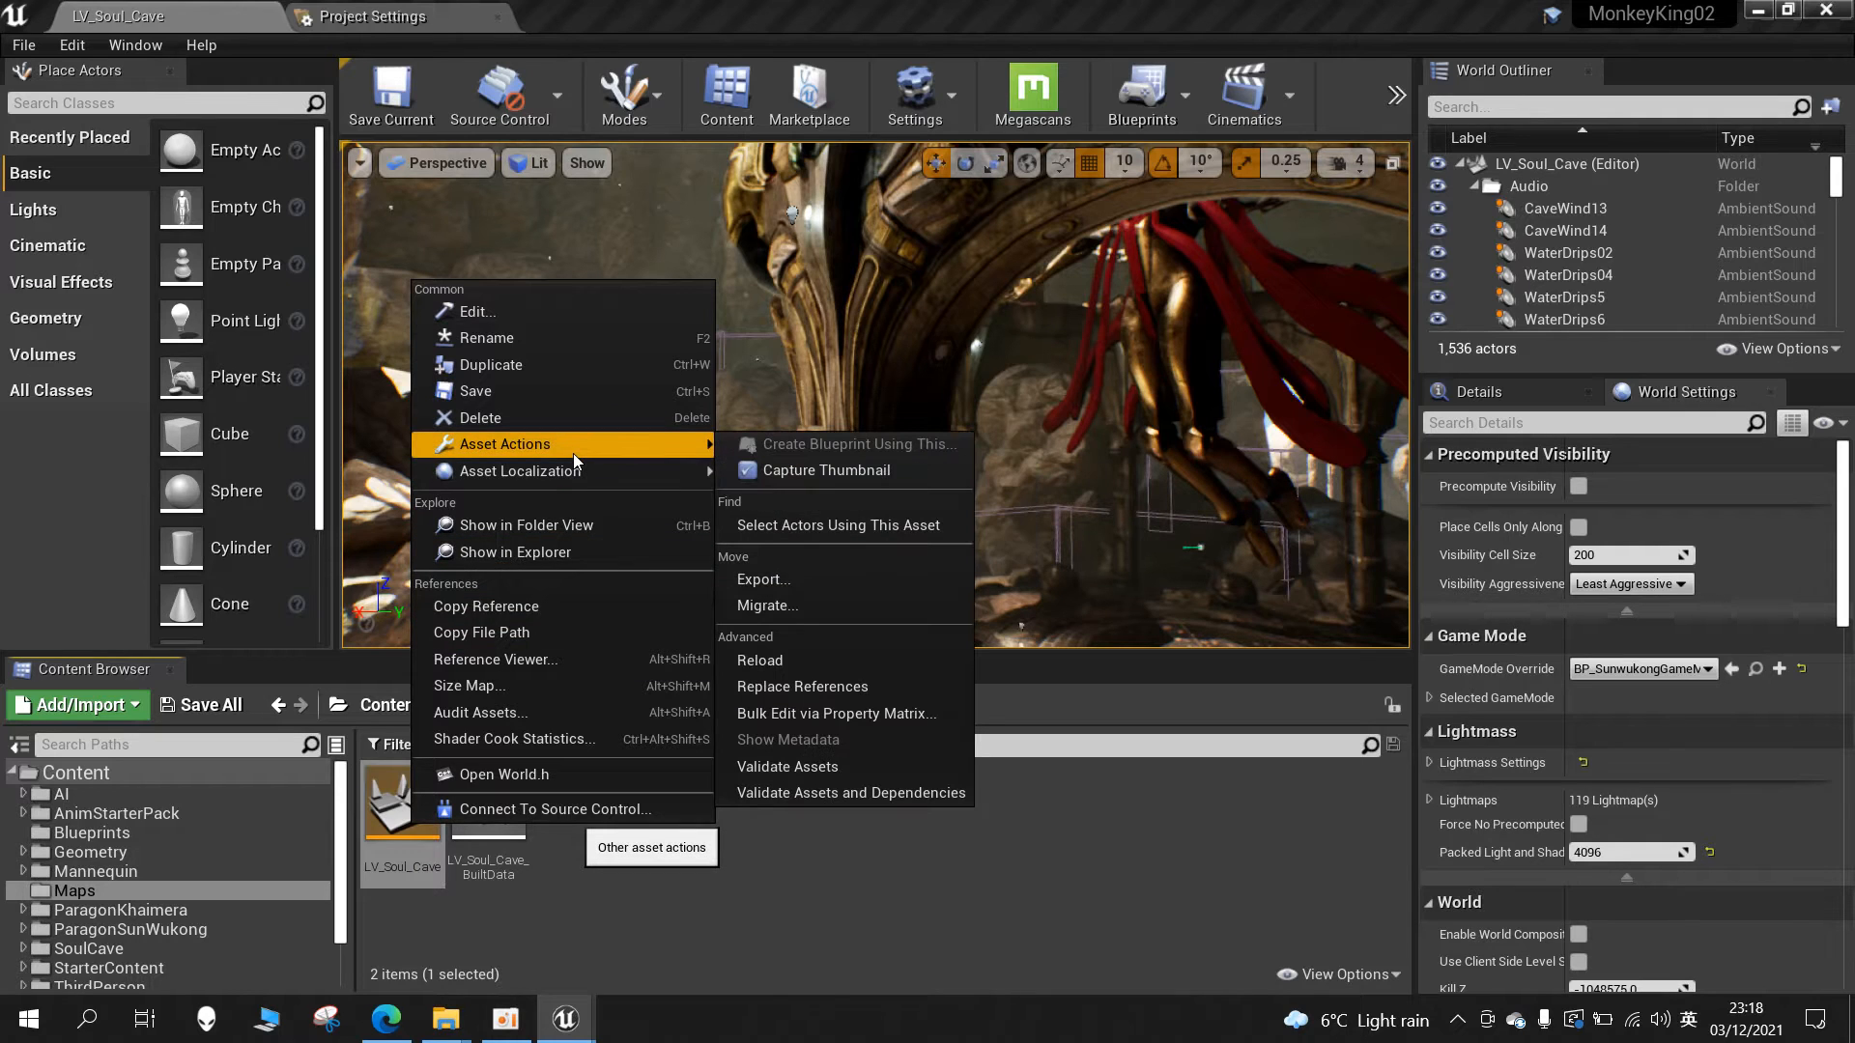
{"action": "left_click", "coordinate": [842, 595]}
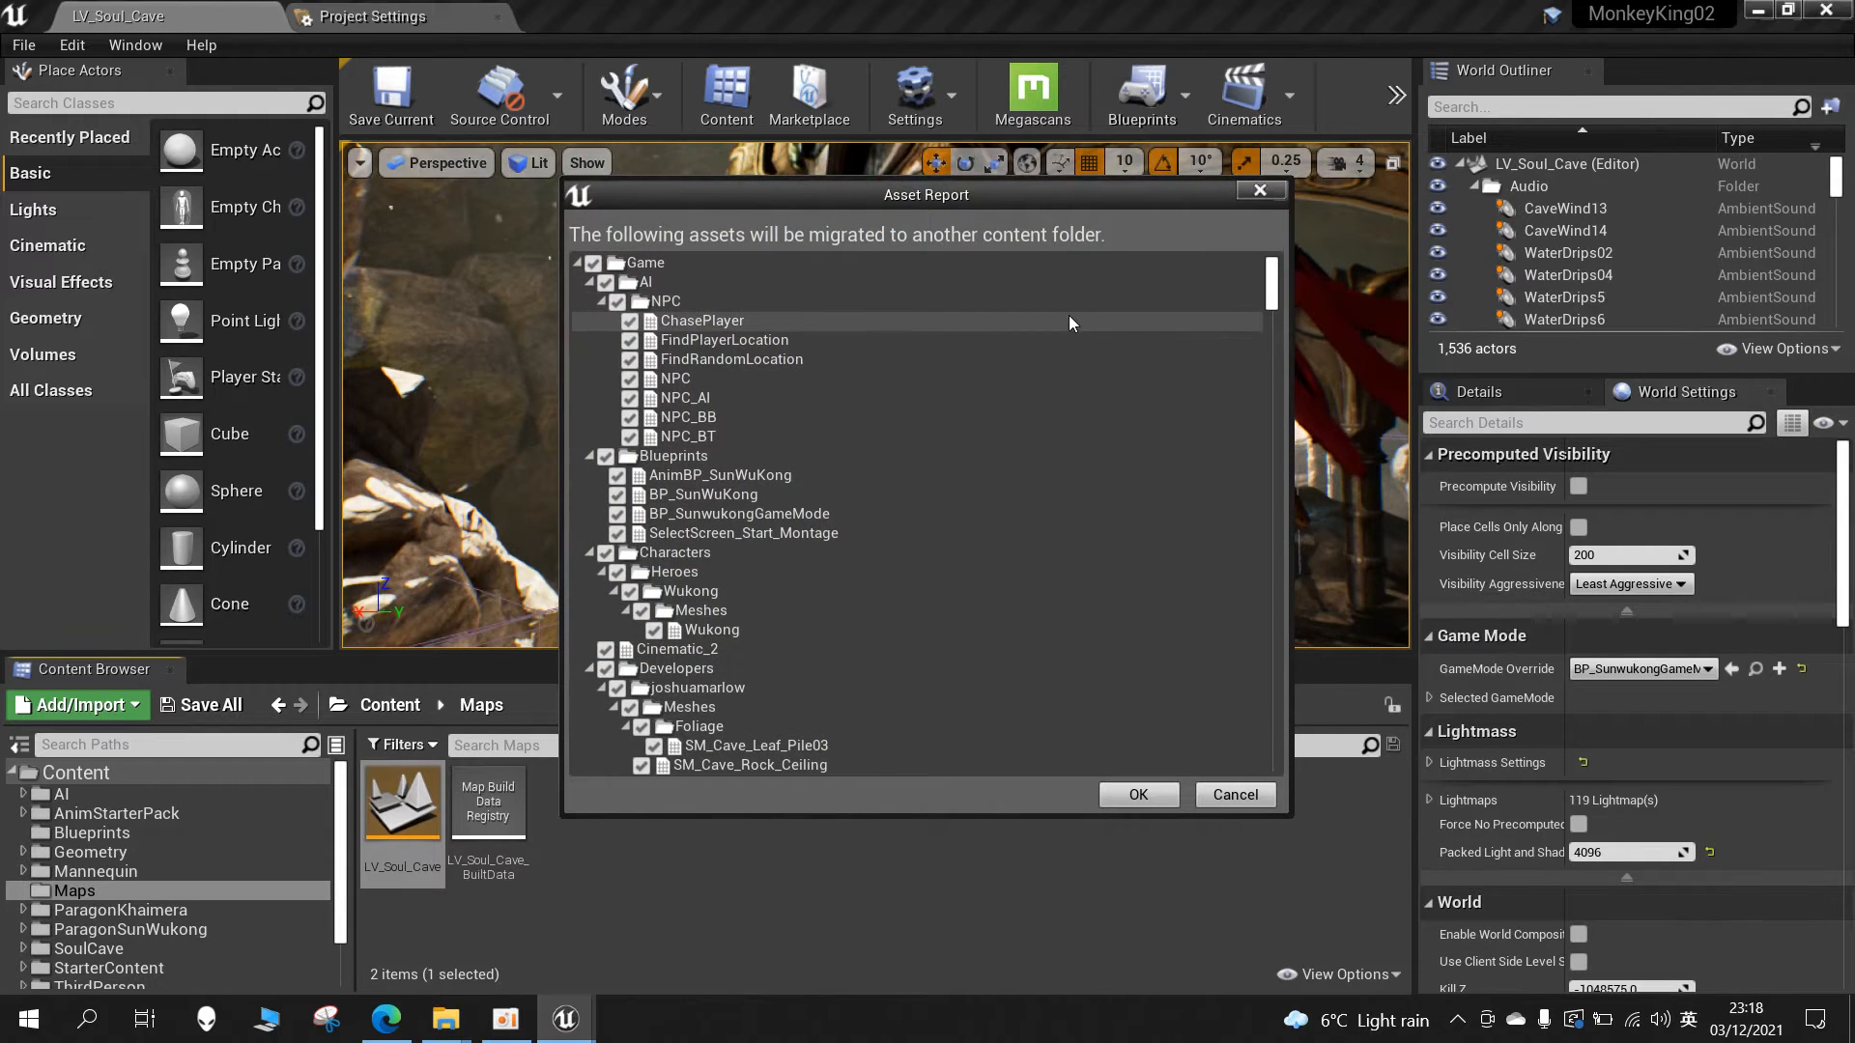
{"action": "left_click", "coordinate": [1760, 12]}
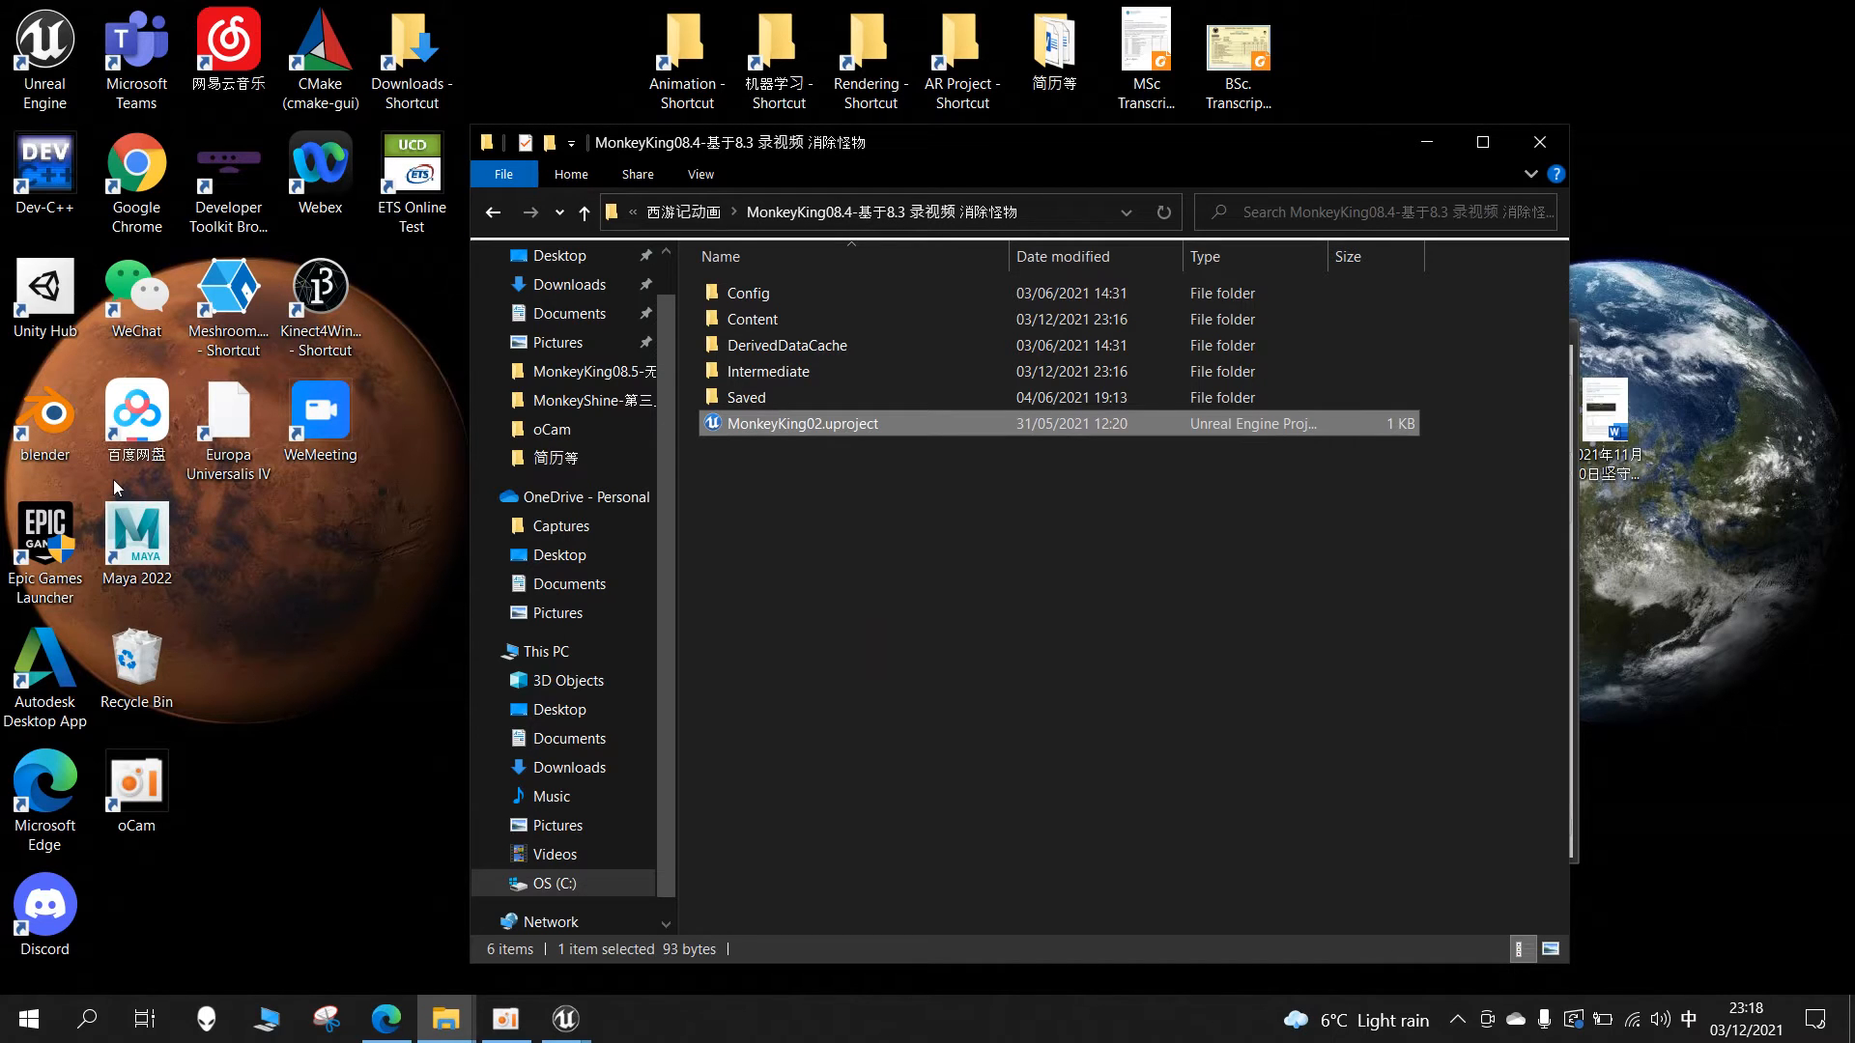
- Launch Unreal Engine from Windows search to reach the Project Browser
{"action": "left_click", "coordinate": [88, 1018]}
{"action": "type", "text": "unrea"}
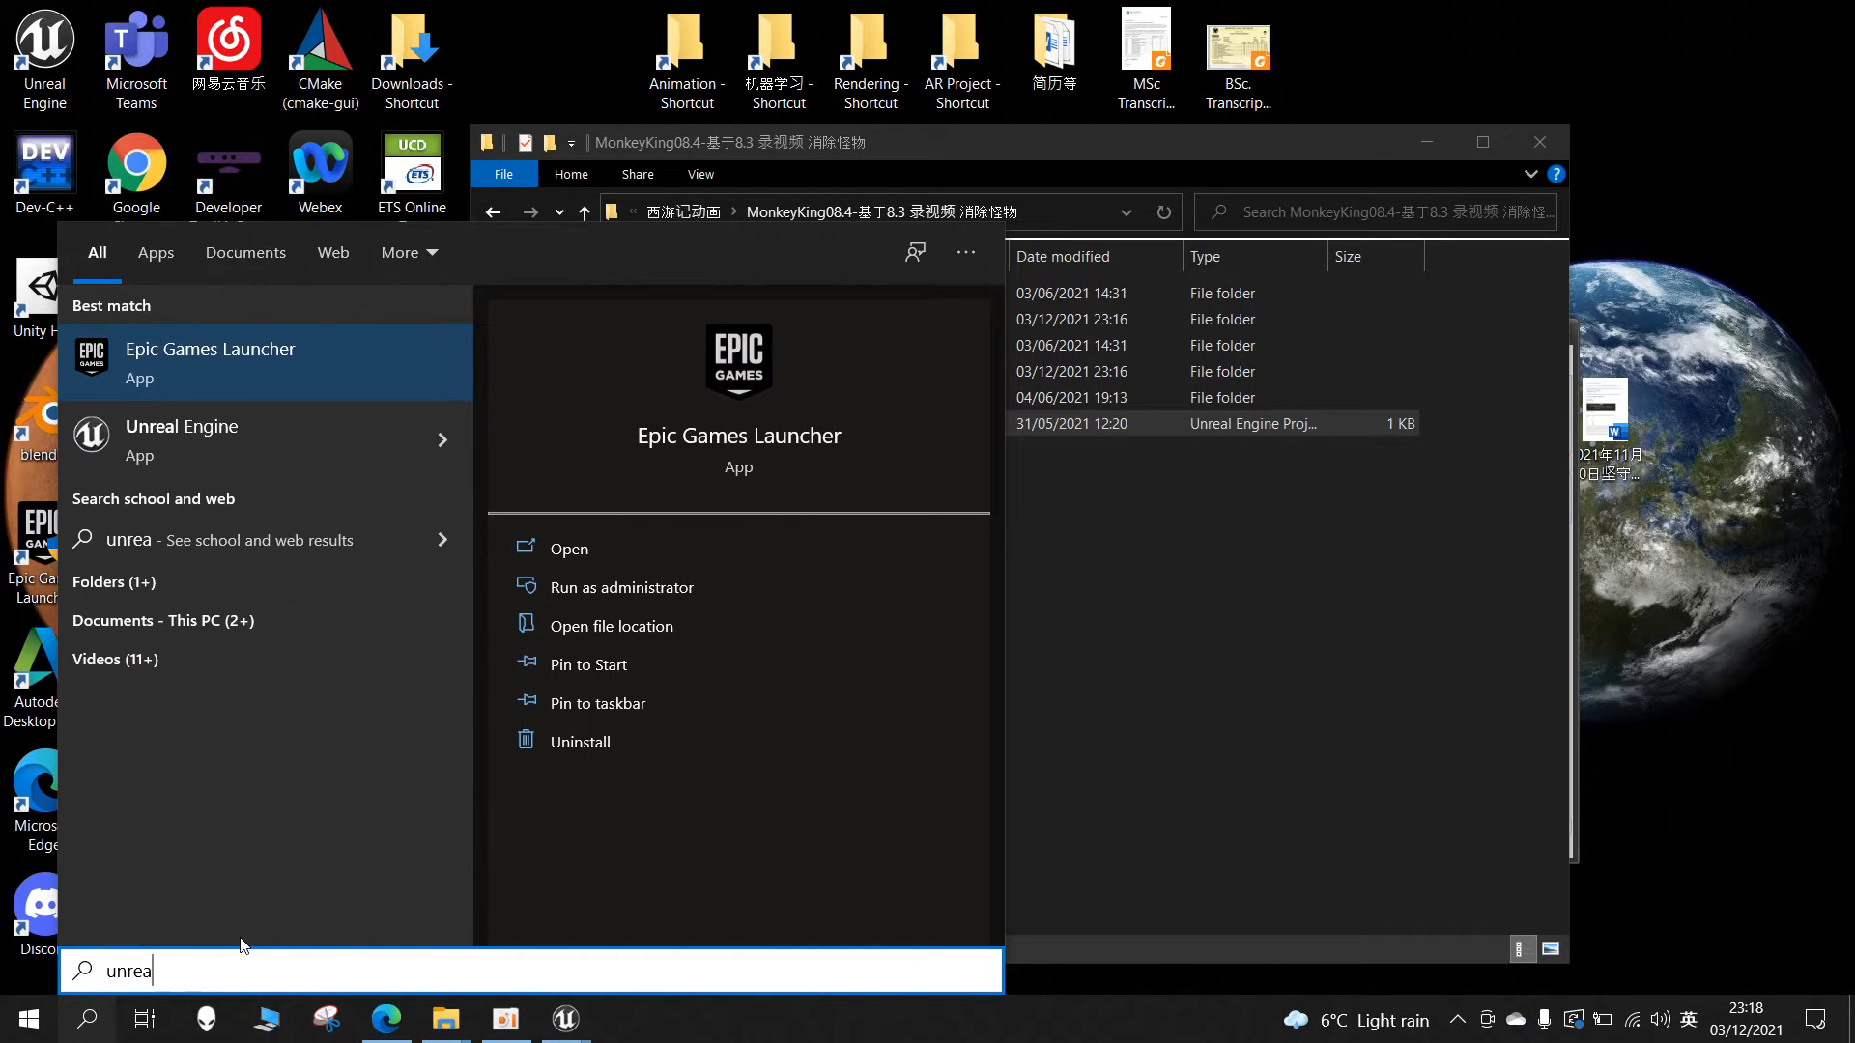
{"action": "left_click", "coordinate": [258, 440]}
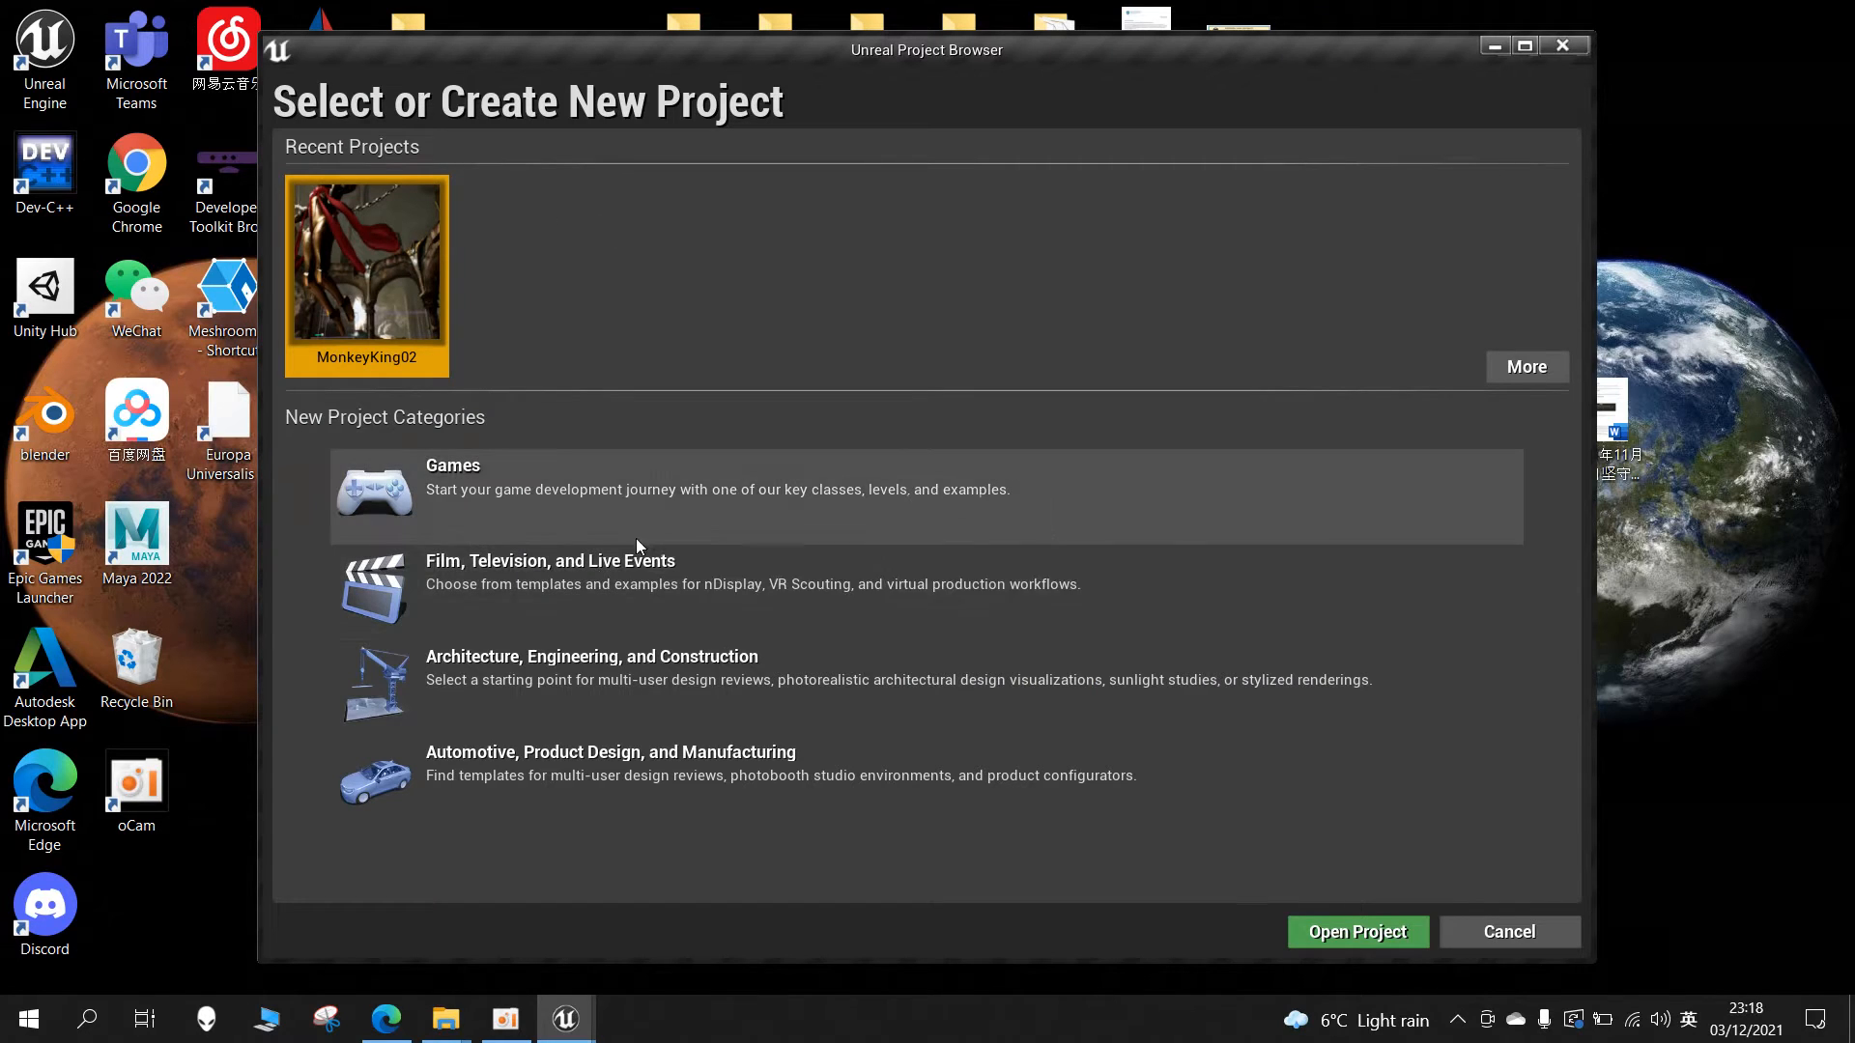
- Create a new blank Games project named MonkeyKingReduced
{"action": "left_click", "coordinate": [665, 526]}
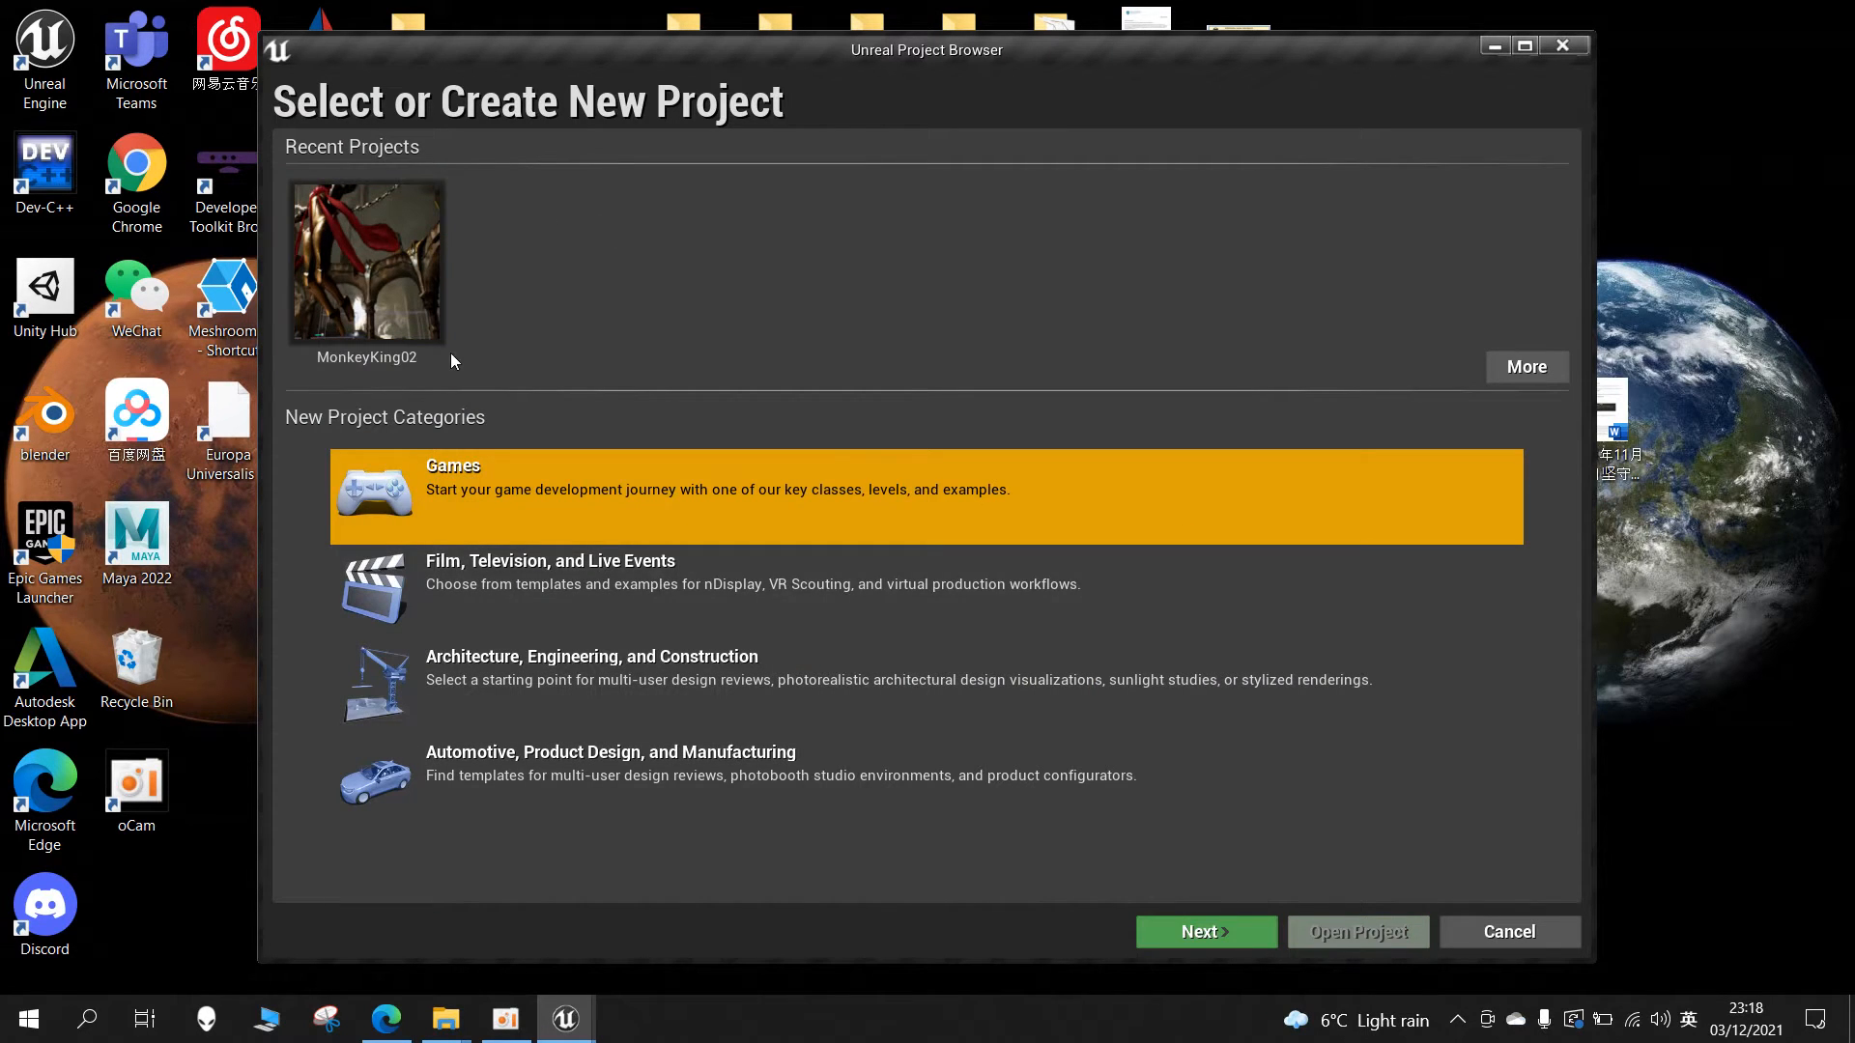
{"action": "left_click", "coordinate": [1206, 932]}
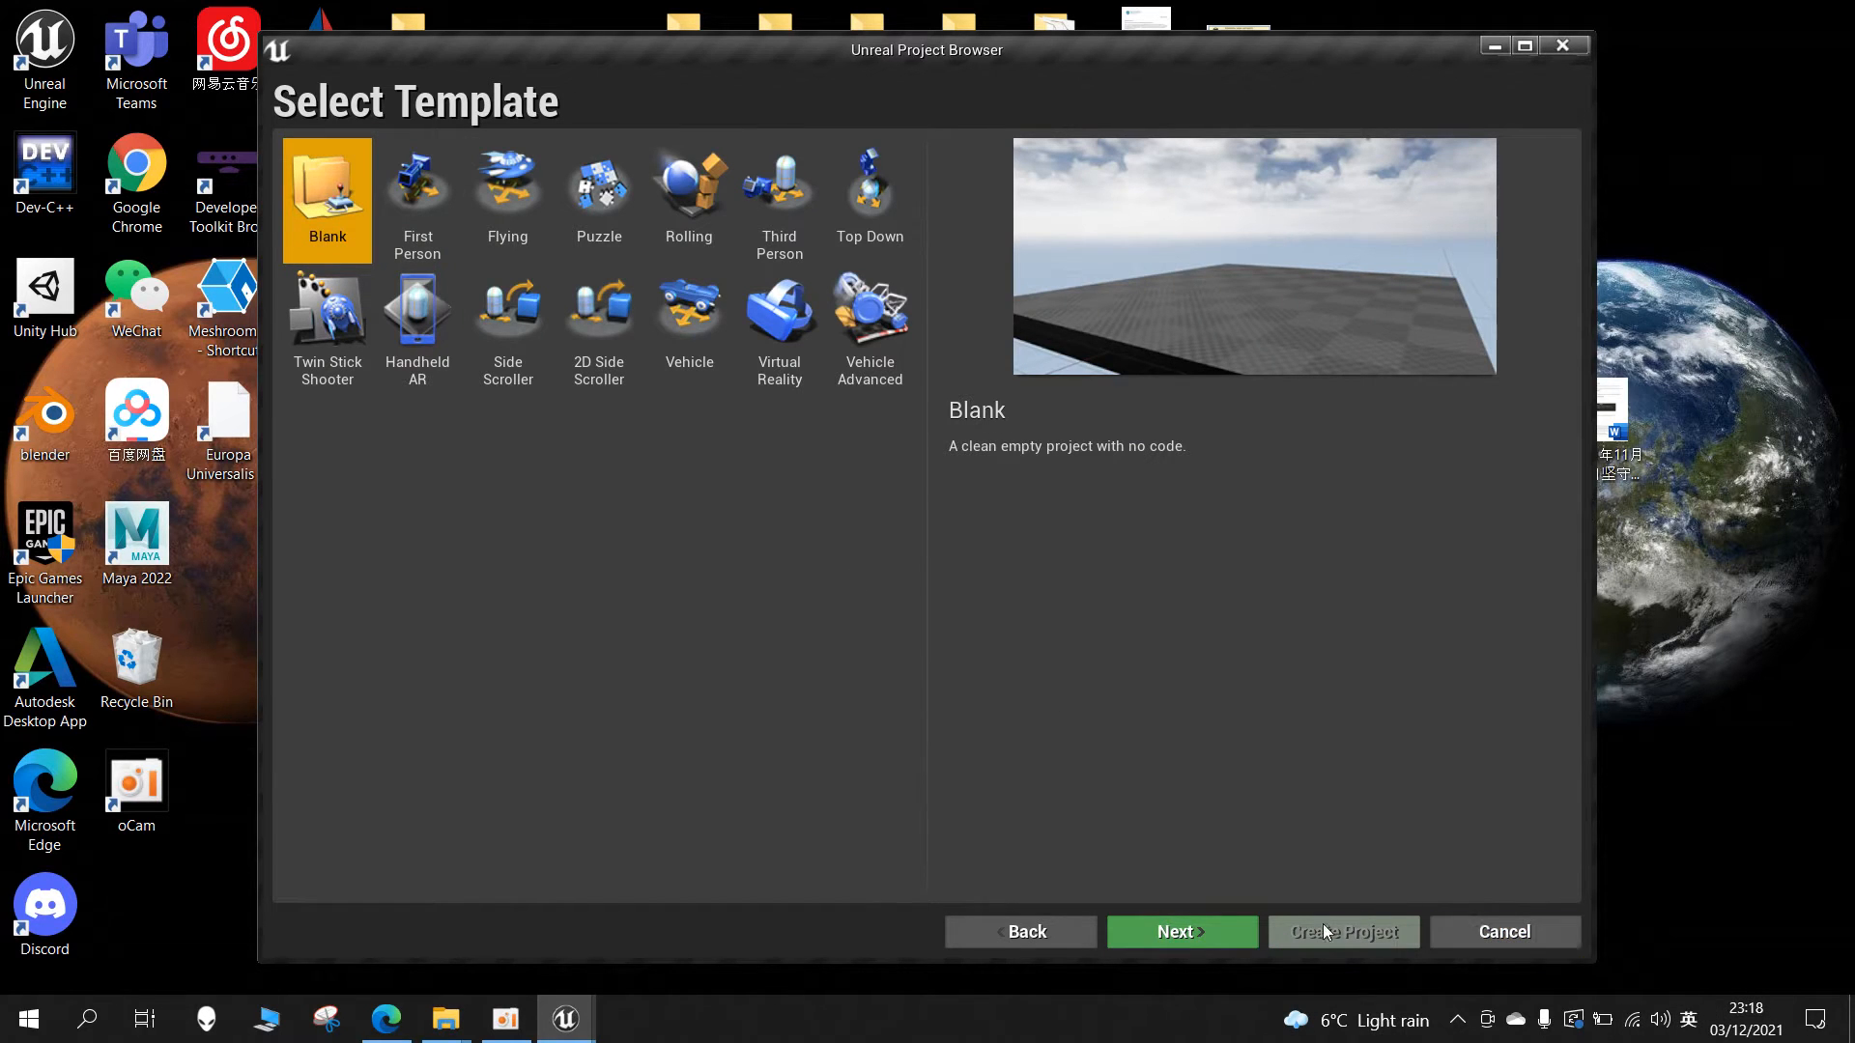
{"action": "left_click", "coordinate": [1202, 932]}
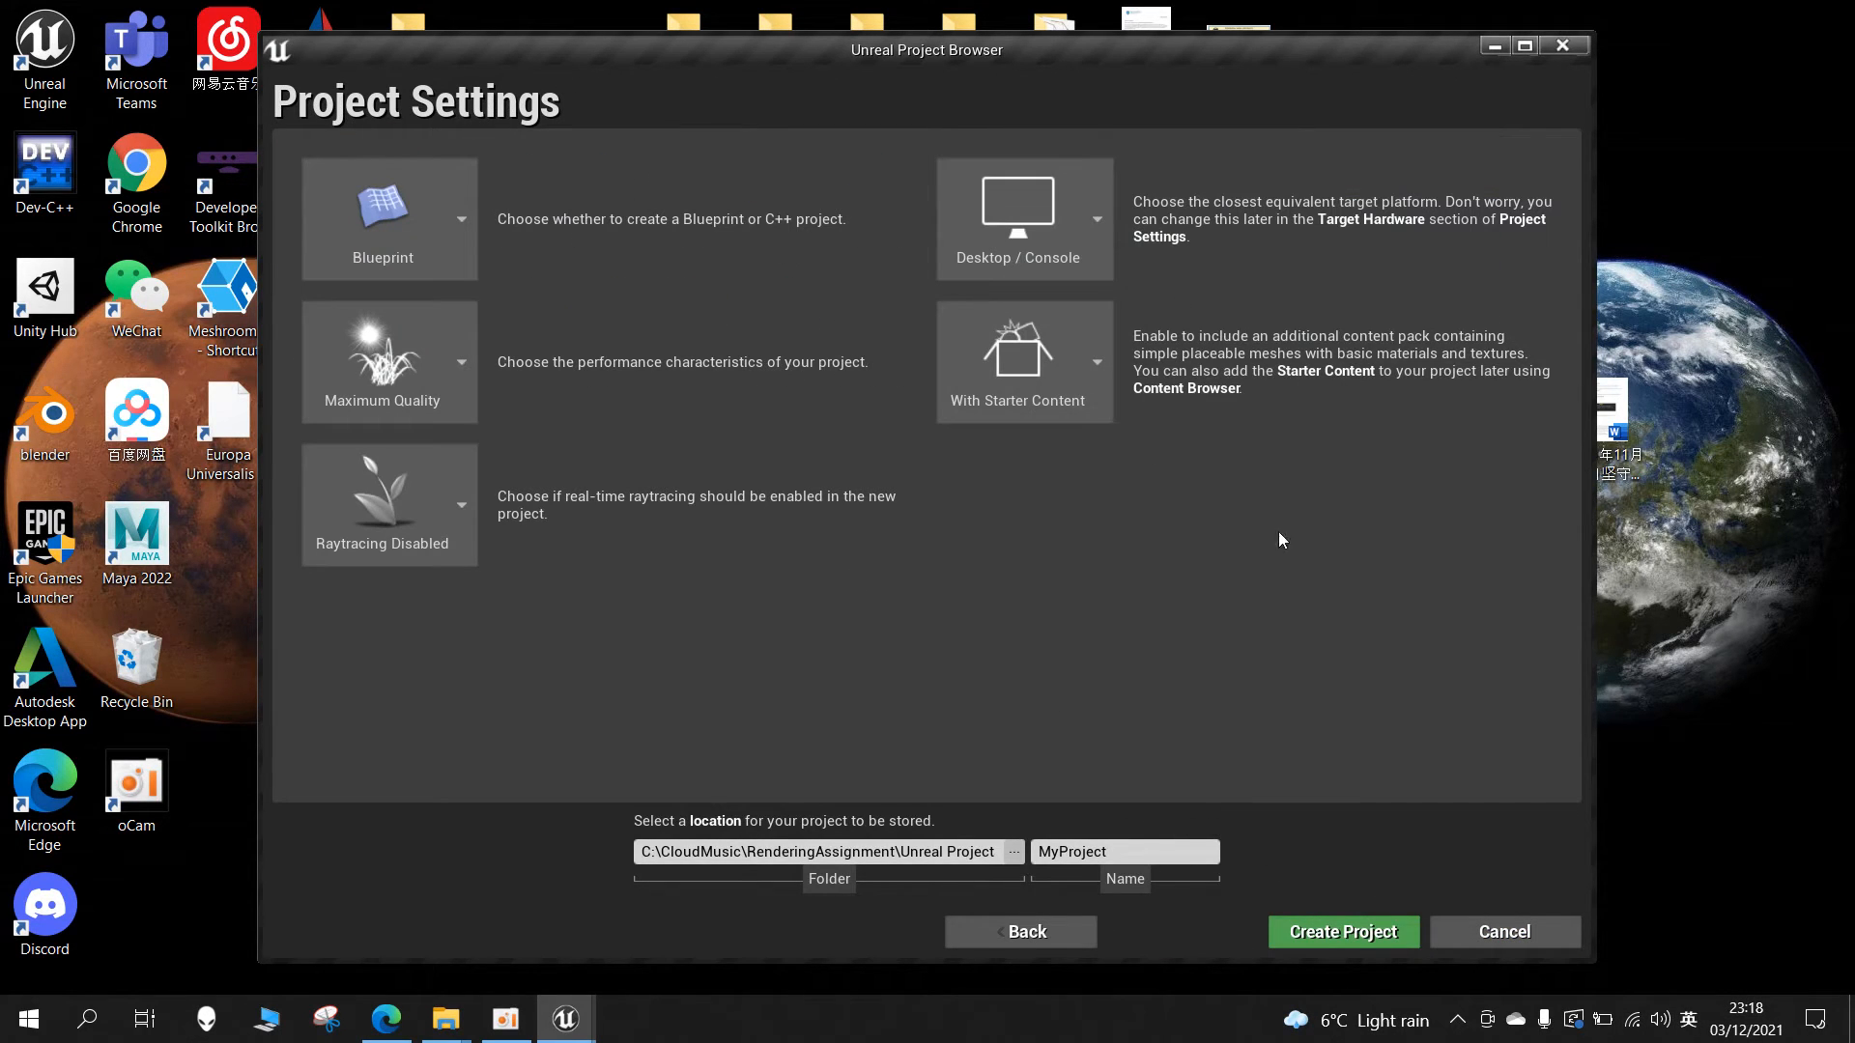
{"action": "left_click", "coordinate": [1175, 852]}
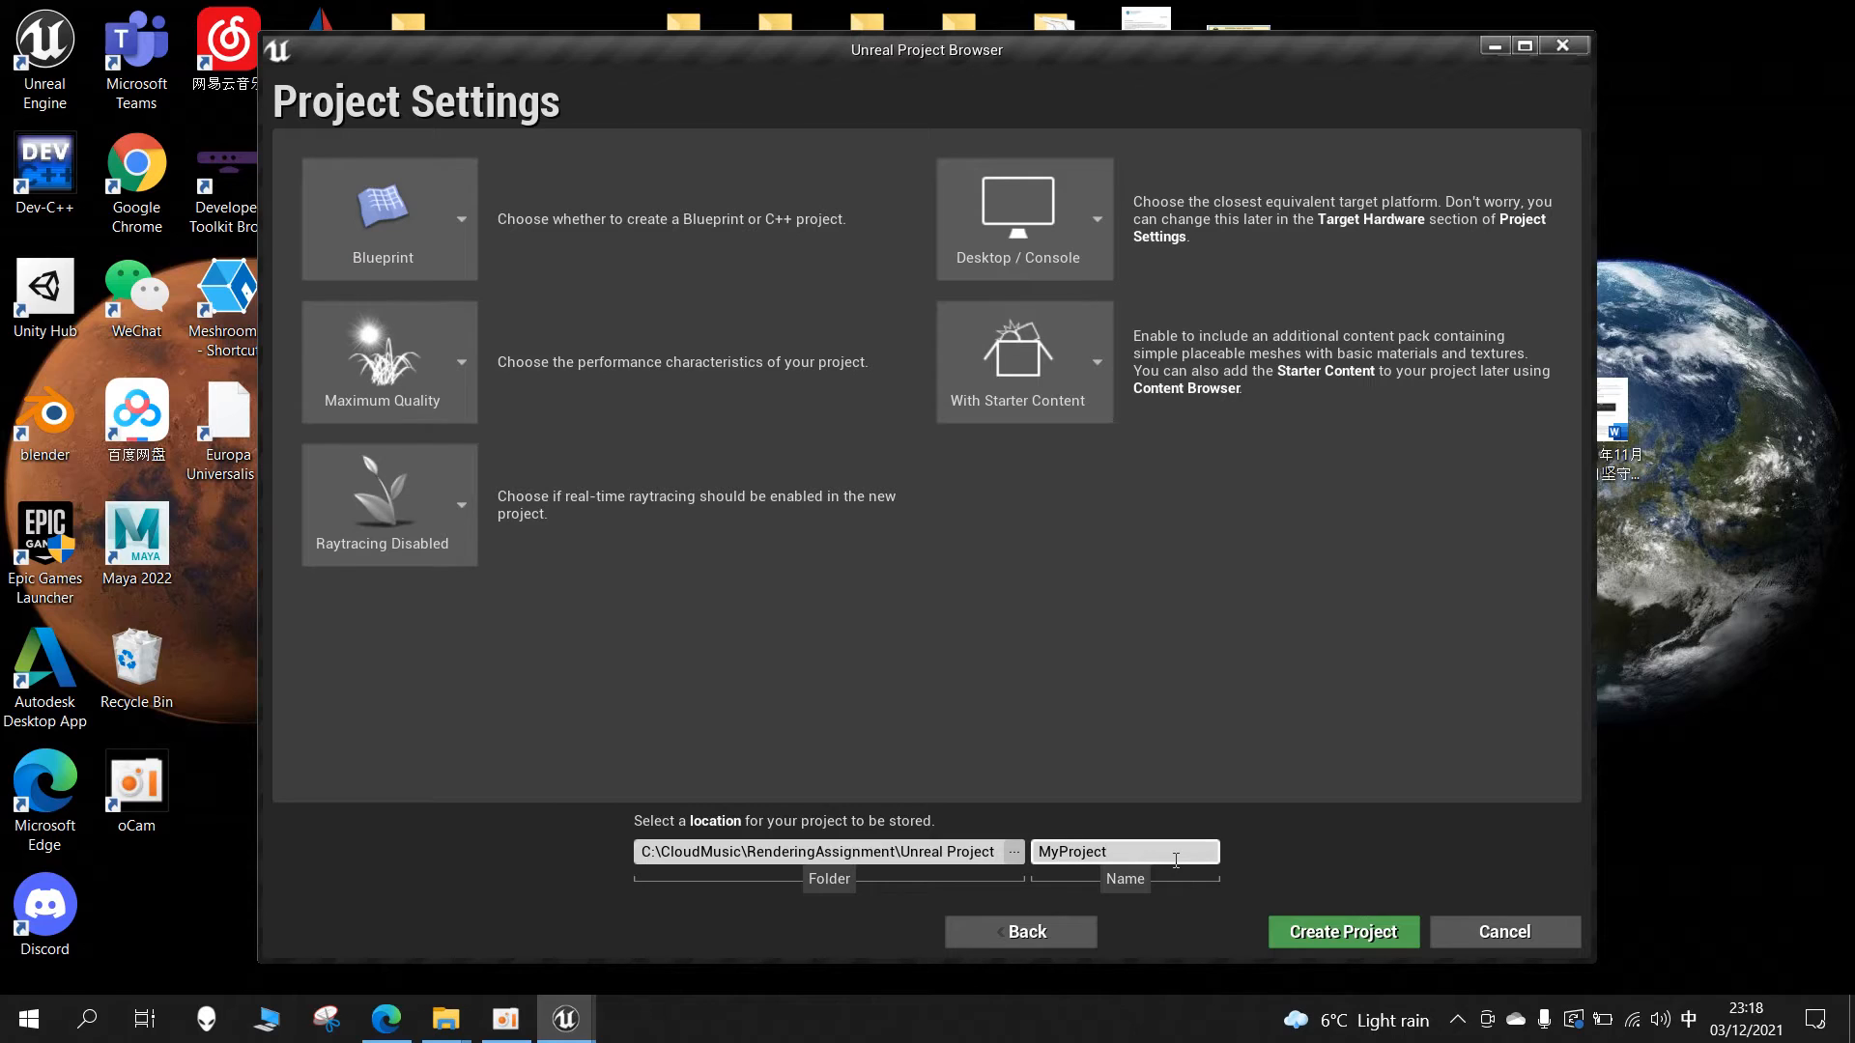
{"action": "key", "text": "BackSpace"}
{"action": "key", "text": "BackSpace"}
{"action": "key", "text": "BackSpace"}
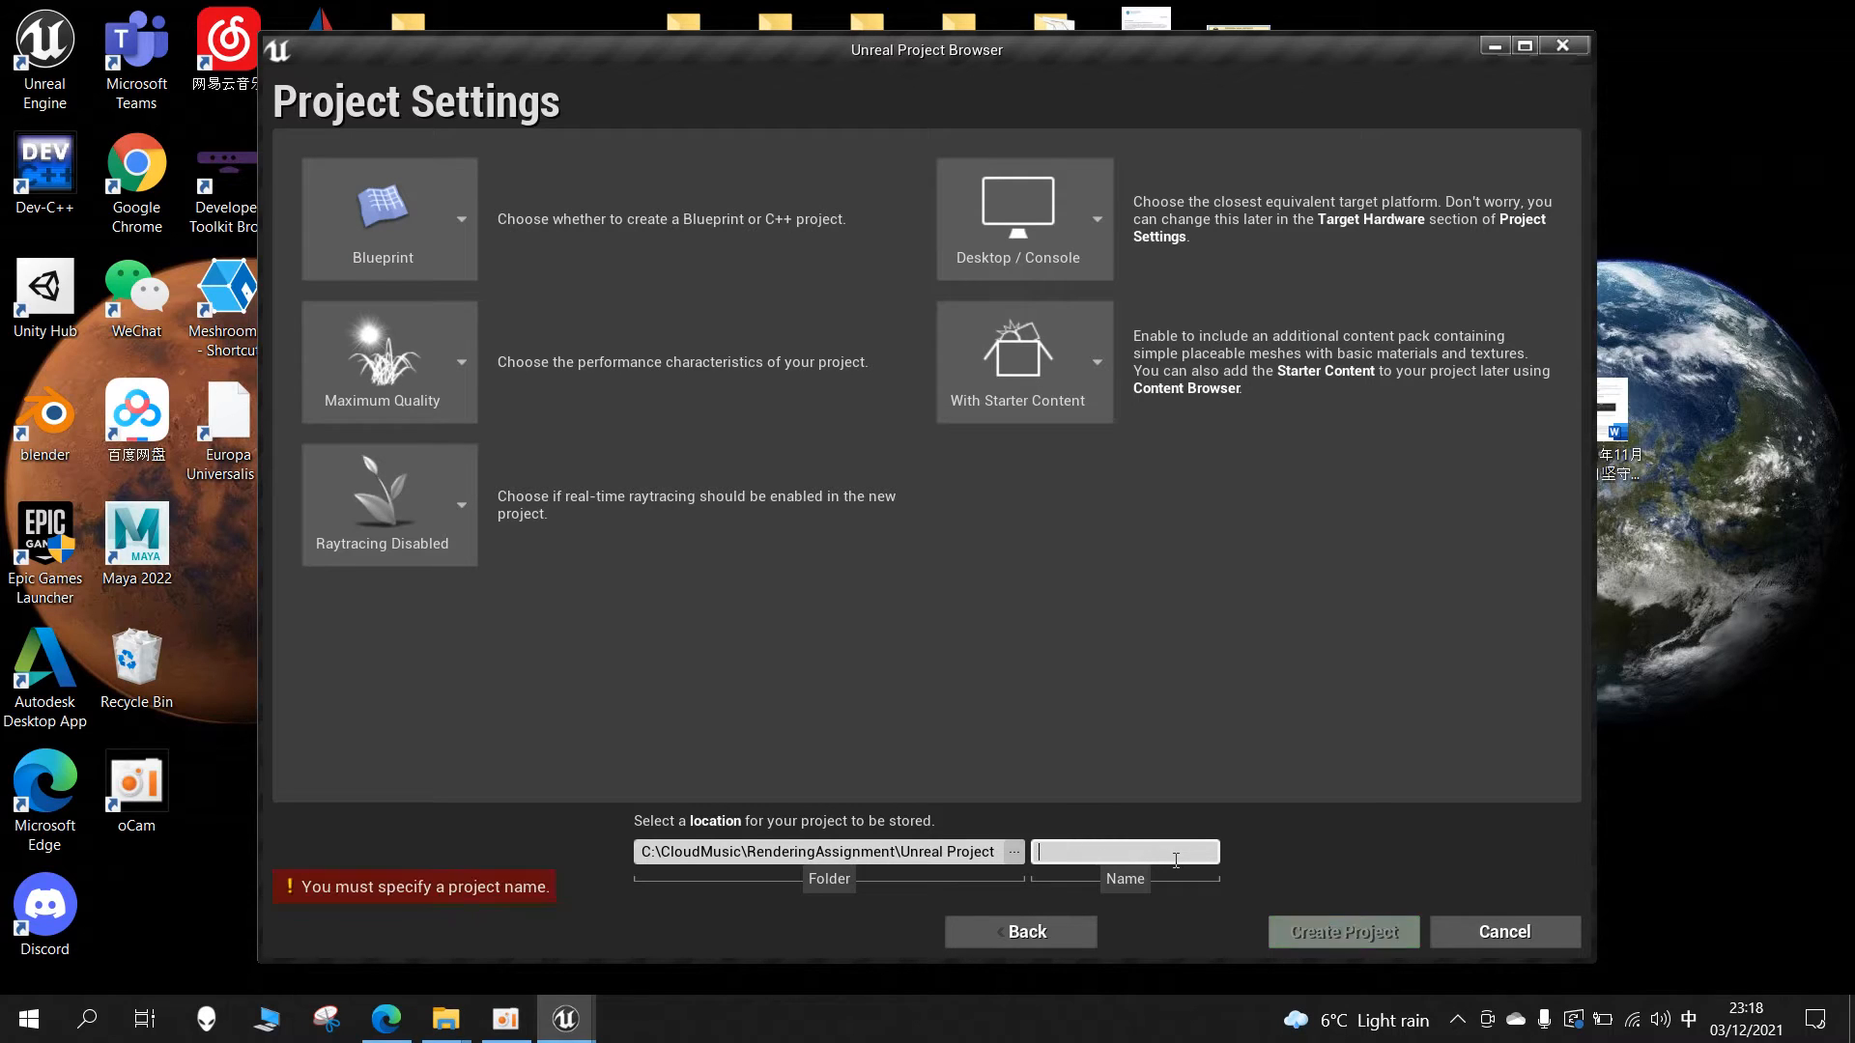
{"action": "type", "text": "MonkeyKingReduced"}
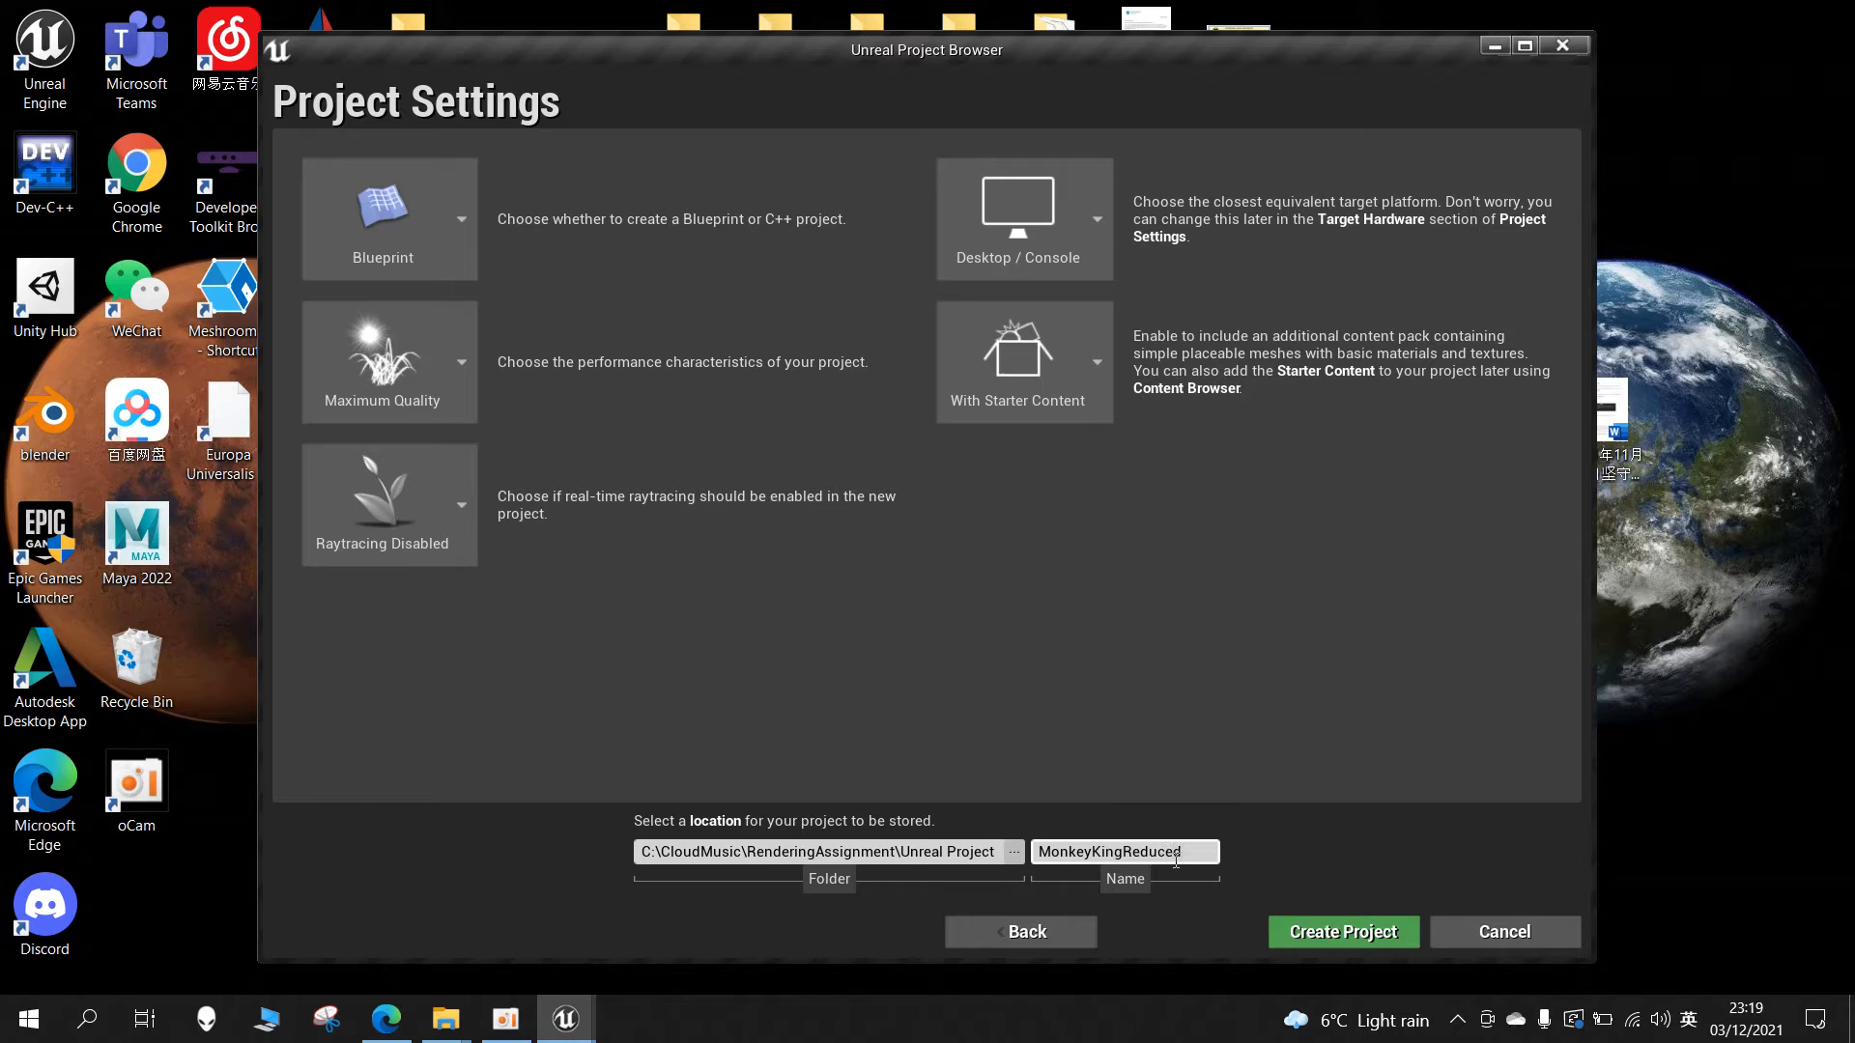
{"action": "type", "text": "e"}
{"action": "key", "text": "BackSpace"}
{"action": "key", "text": "BackSpace"}
{"action": "key", "text": "BackSpace"}
{"action": "left_click", "coordinate": [1343, 932]}
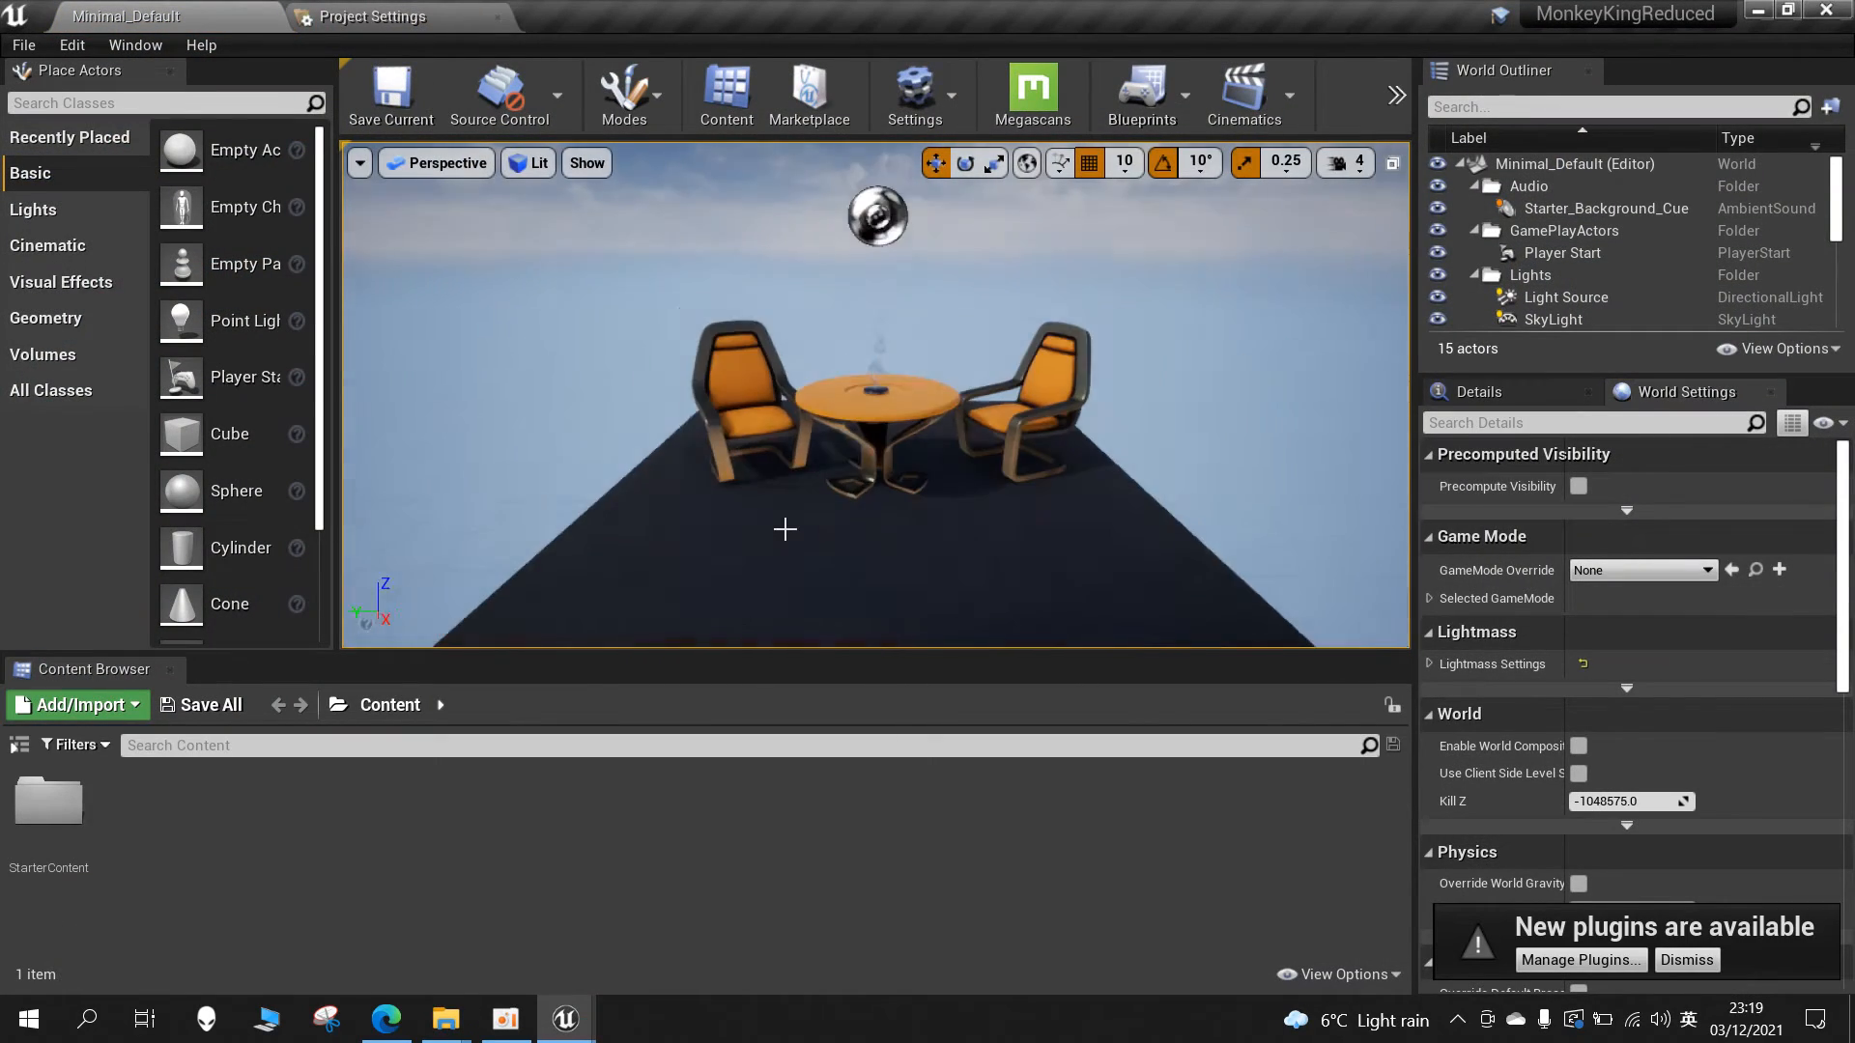
- In File Explorer, open the new MonkeyKingReduced folder under Unreal Projects to check its contents
{"action": "left_click", "coordinate": [1760, 13]}
{"action": "left_click", "coordinate": [493, 212]}
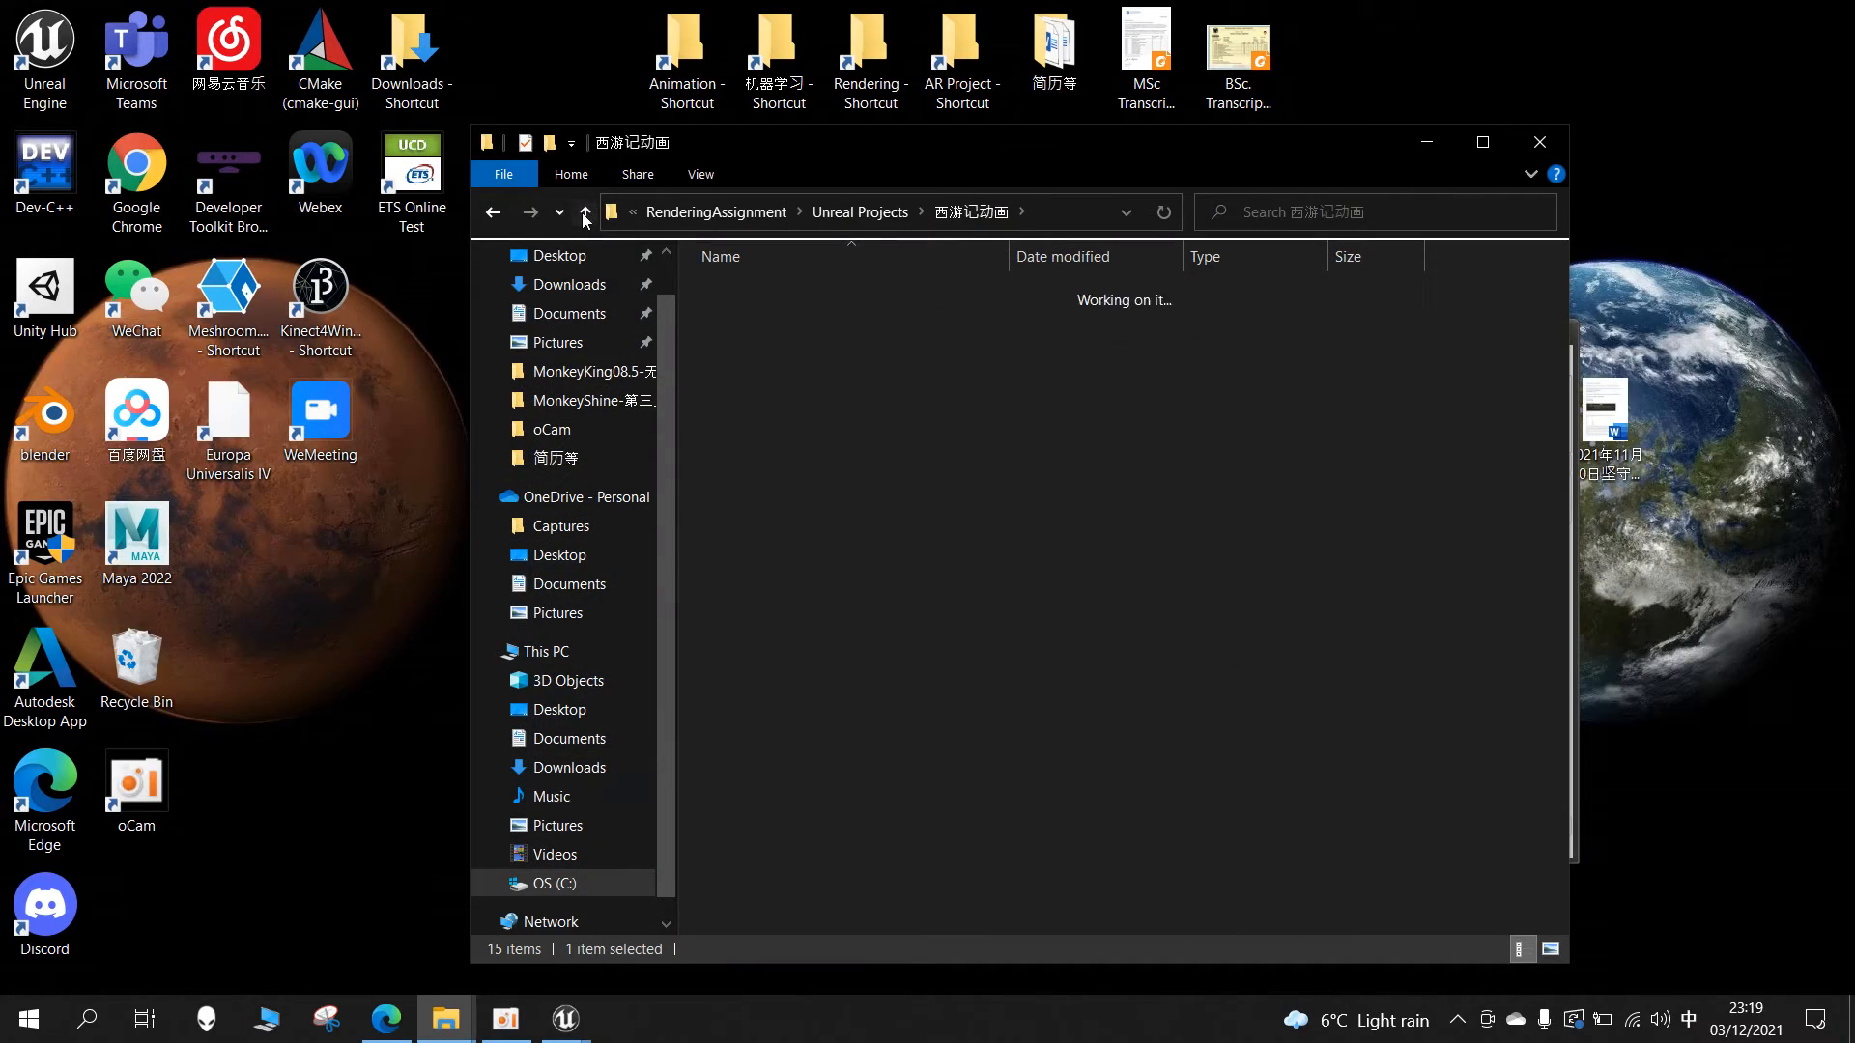
{"action": "double_click", "coordinate": [848, 297]}
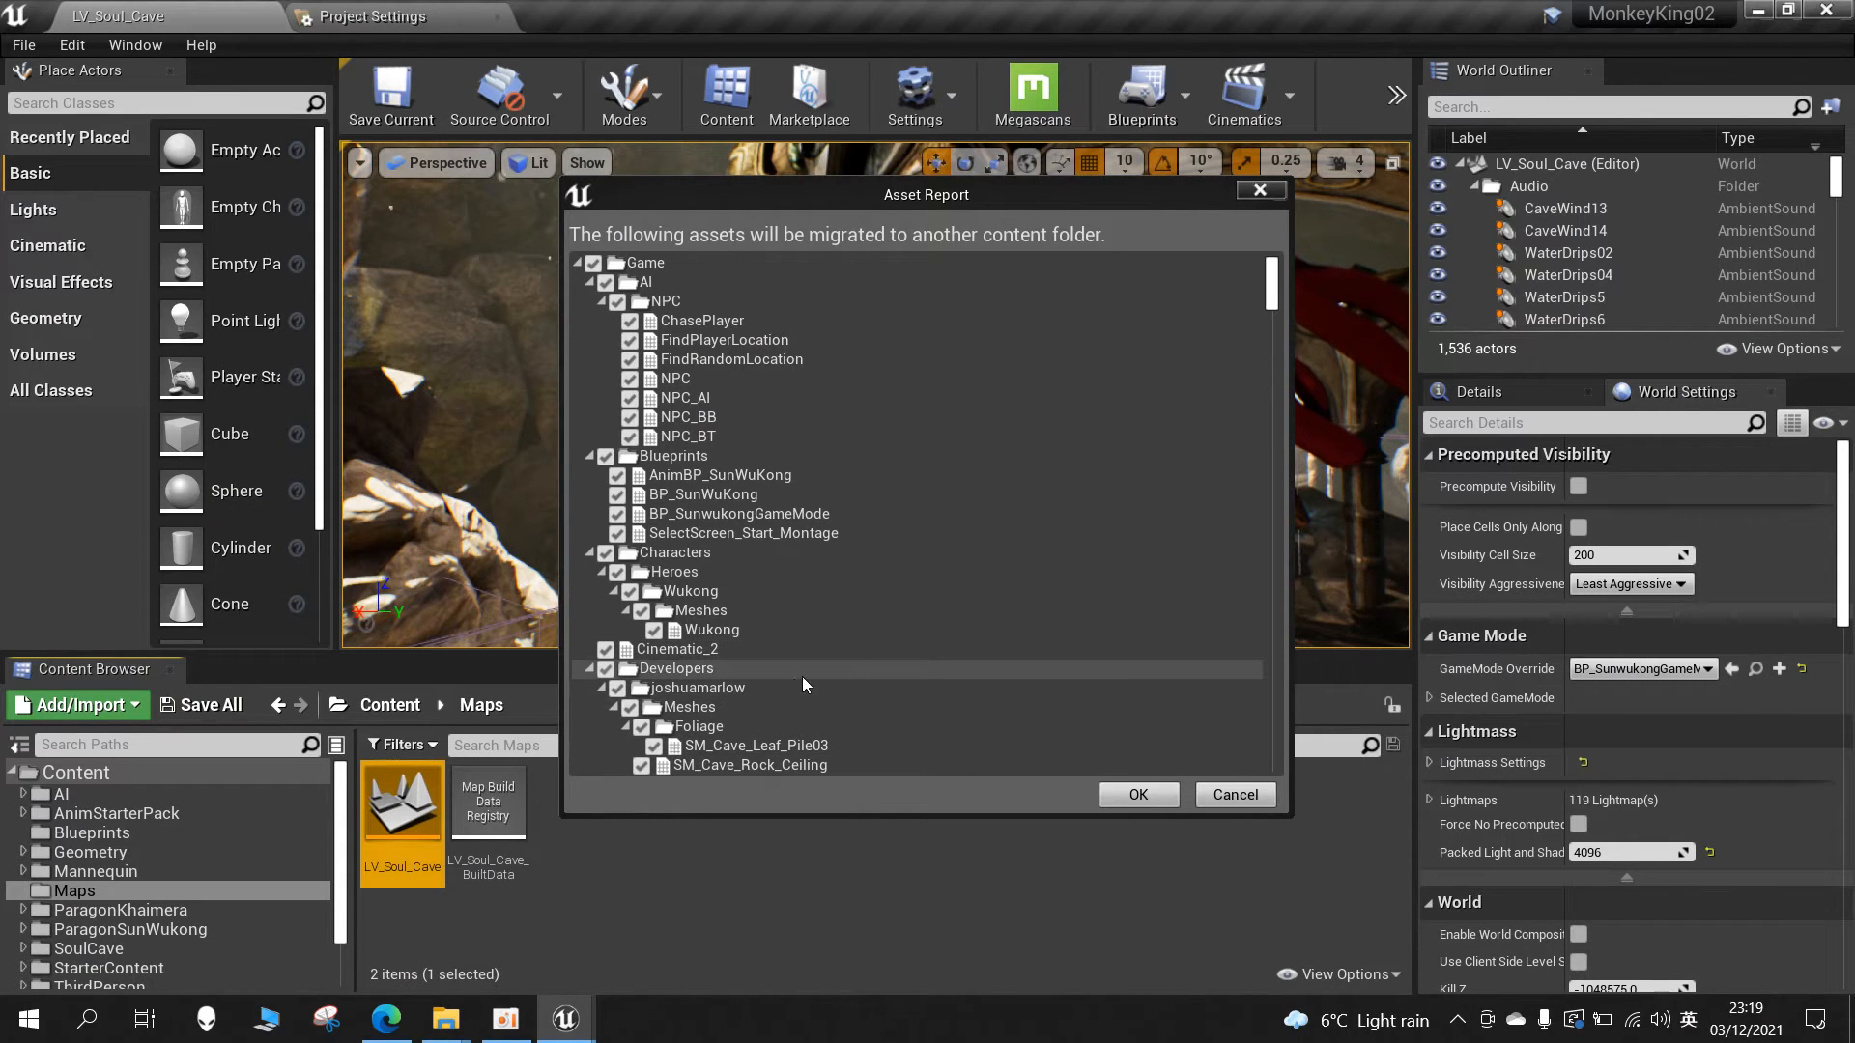
- Confirm the asset list and choose MonkeyKingReduced\Content as the migration destination, copying 793 files
{"action": "left_click", "coordinate": [1138, 795]}
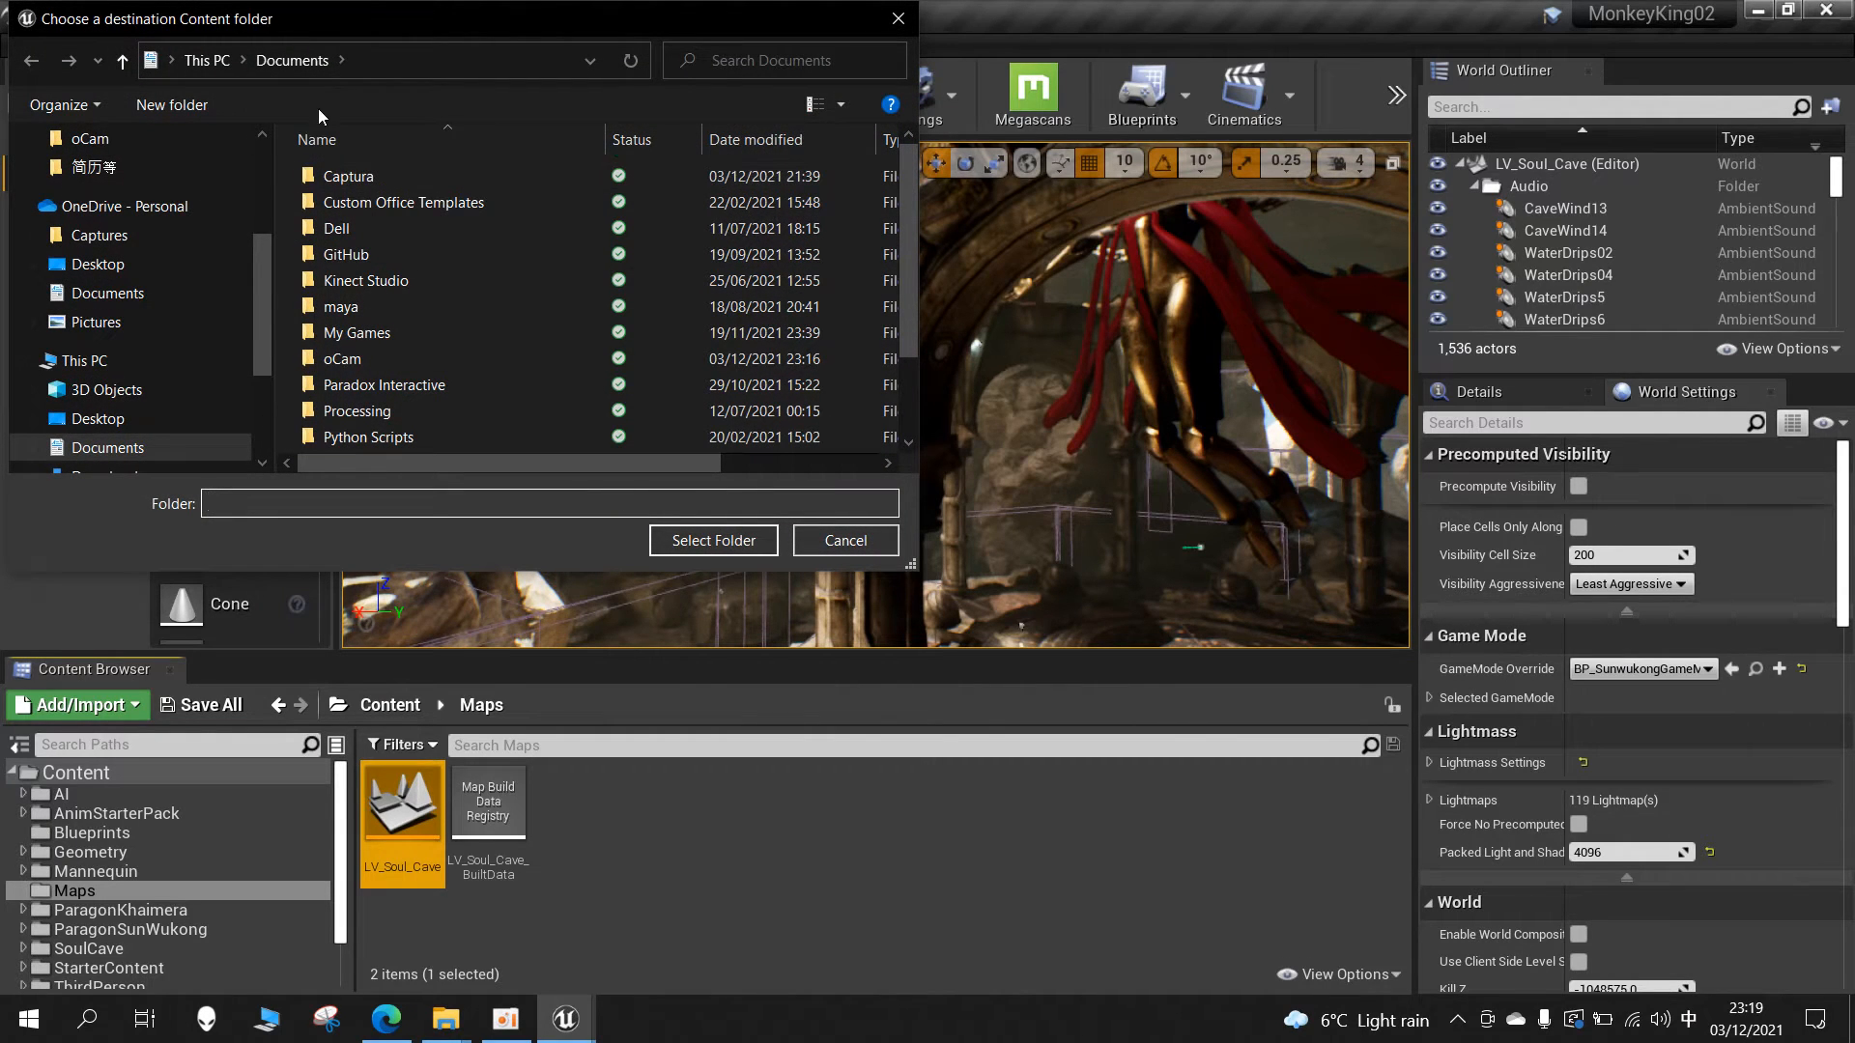
{"action": "scroll", "coordinate": [162, 418], "scroll_direction": "down", "scroll_amount": 1}
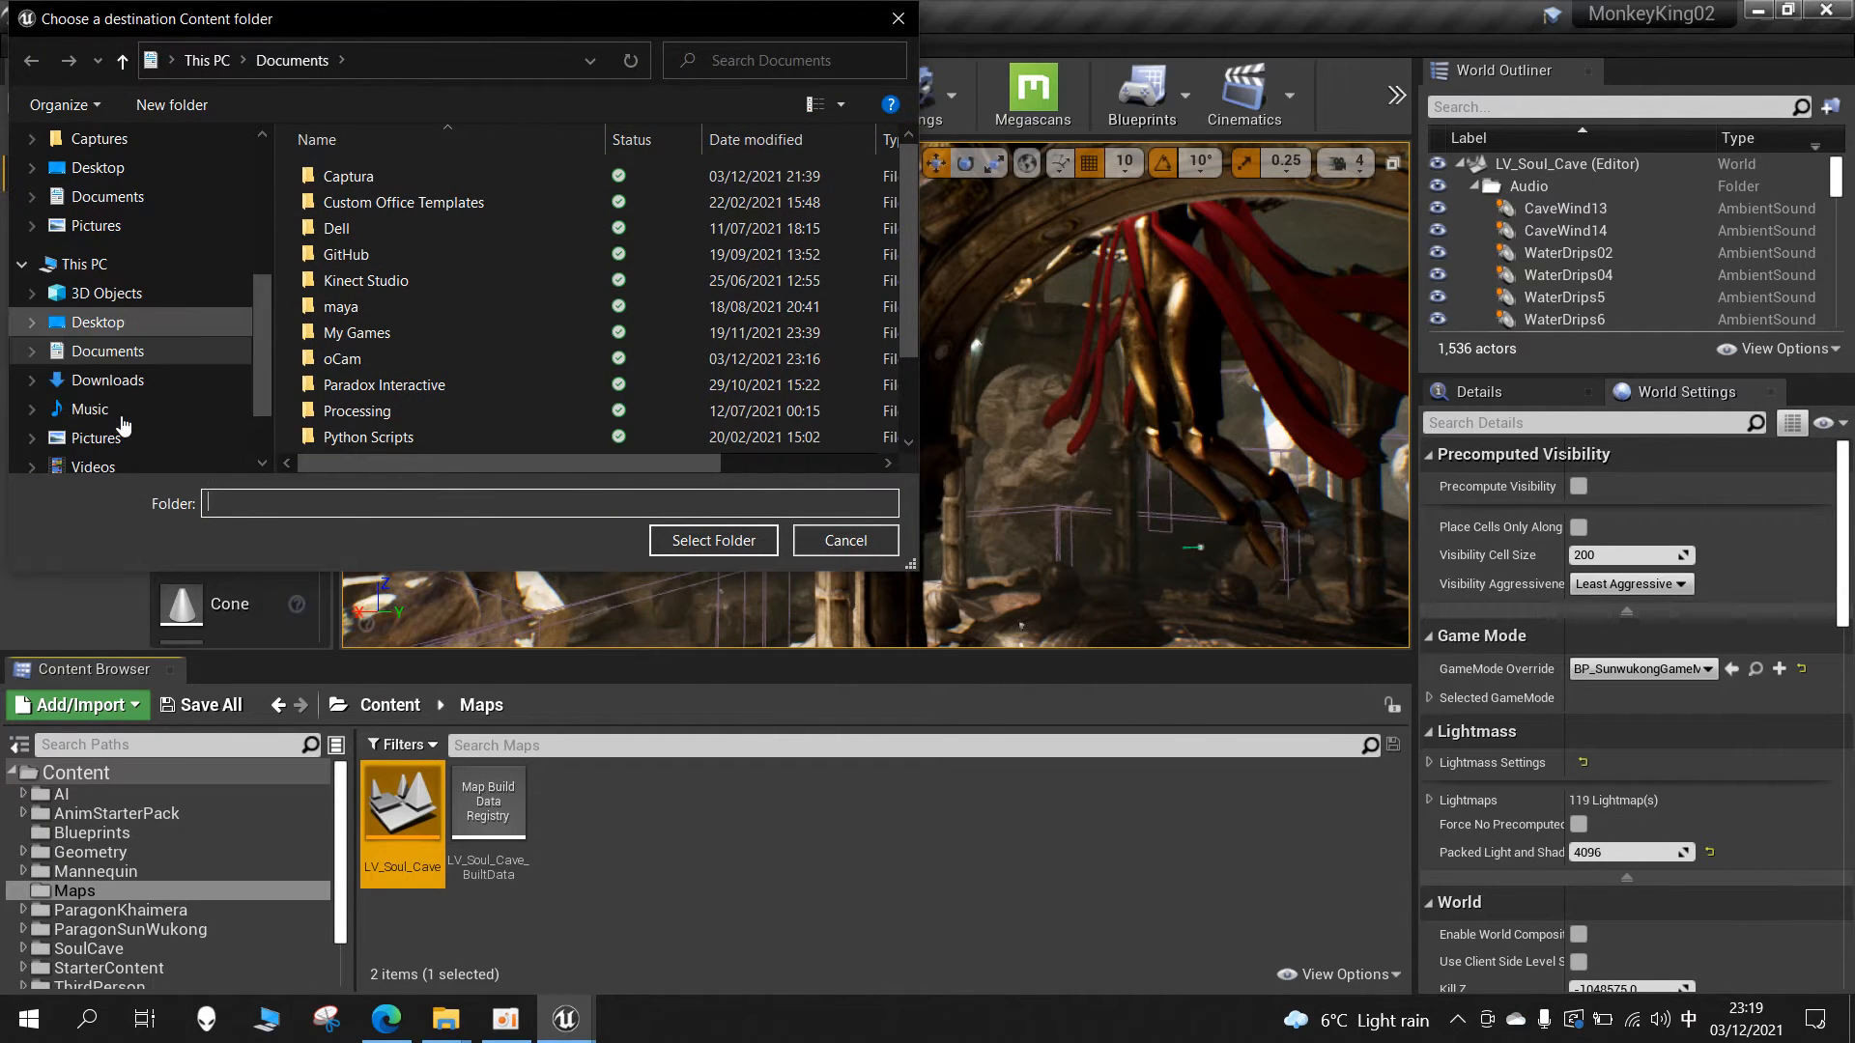
{"action": "scroll", "coordinate": [161, 417], "scroll_direction": "down", "scroll_amount": 1}
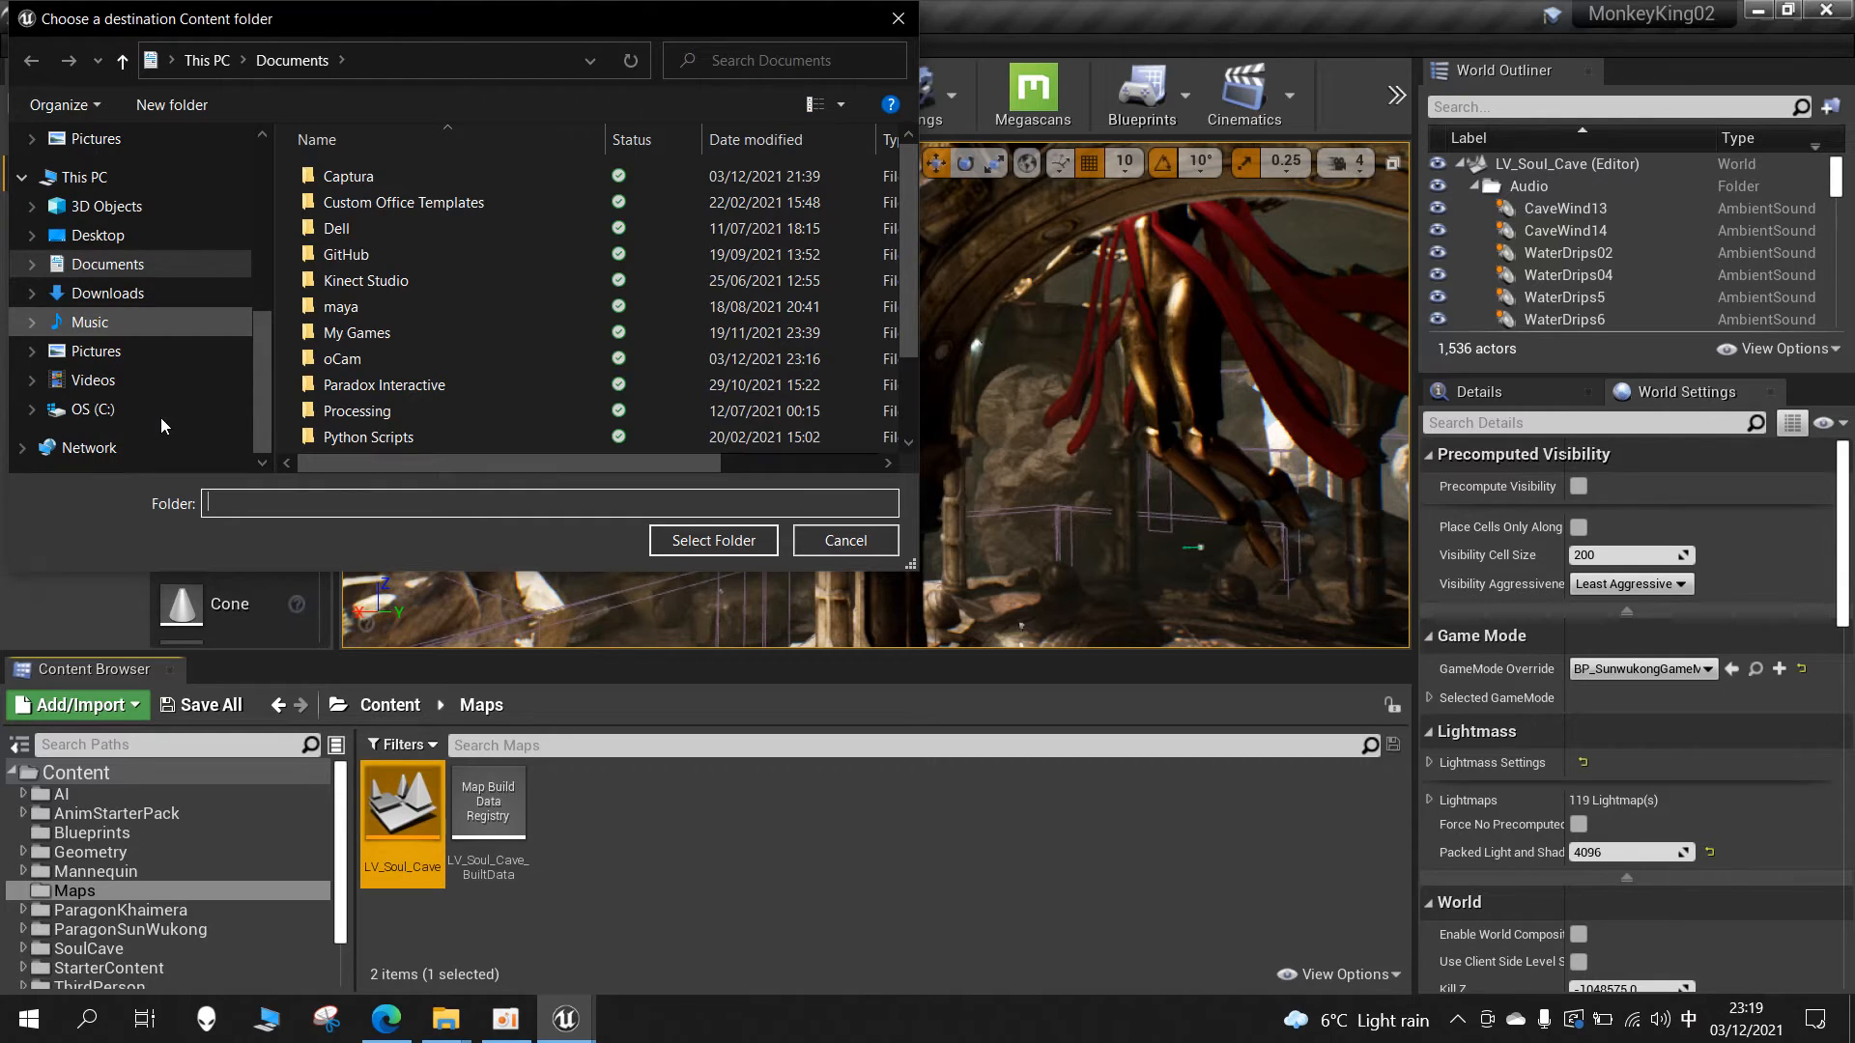
{"action": "left_click", "coordinate": [96, 350]}
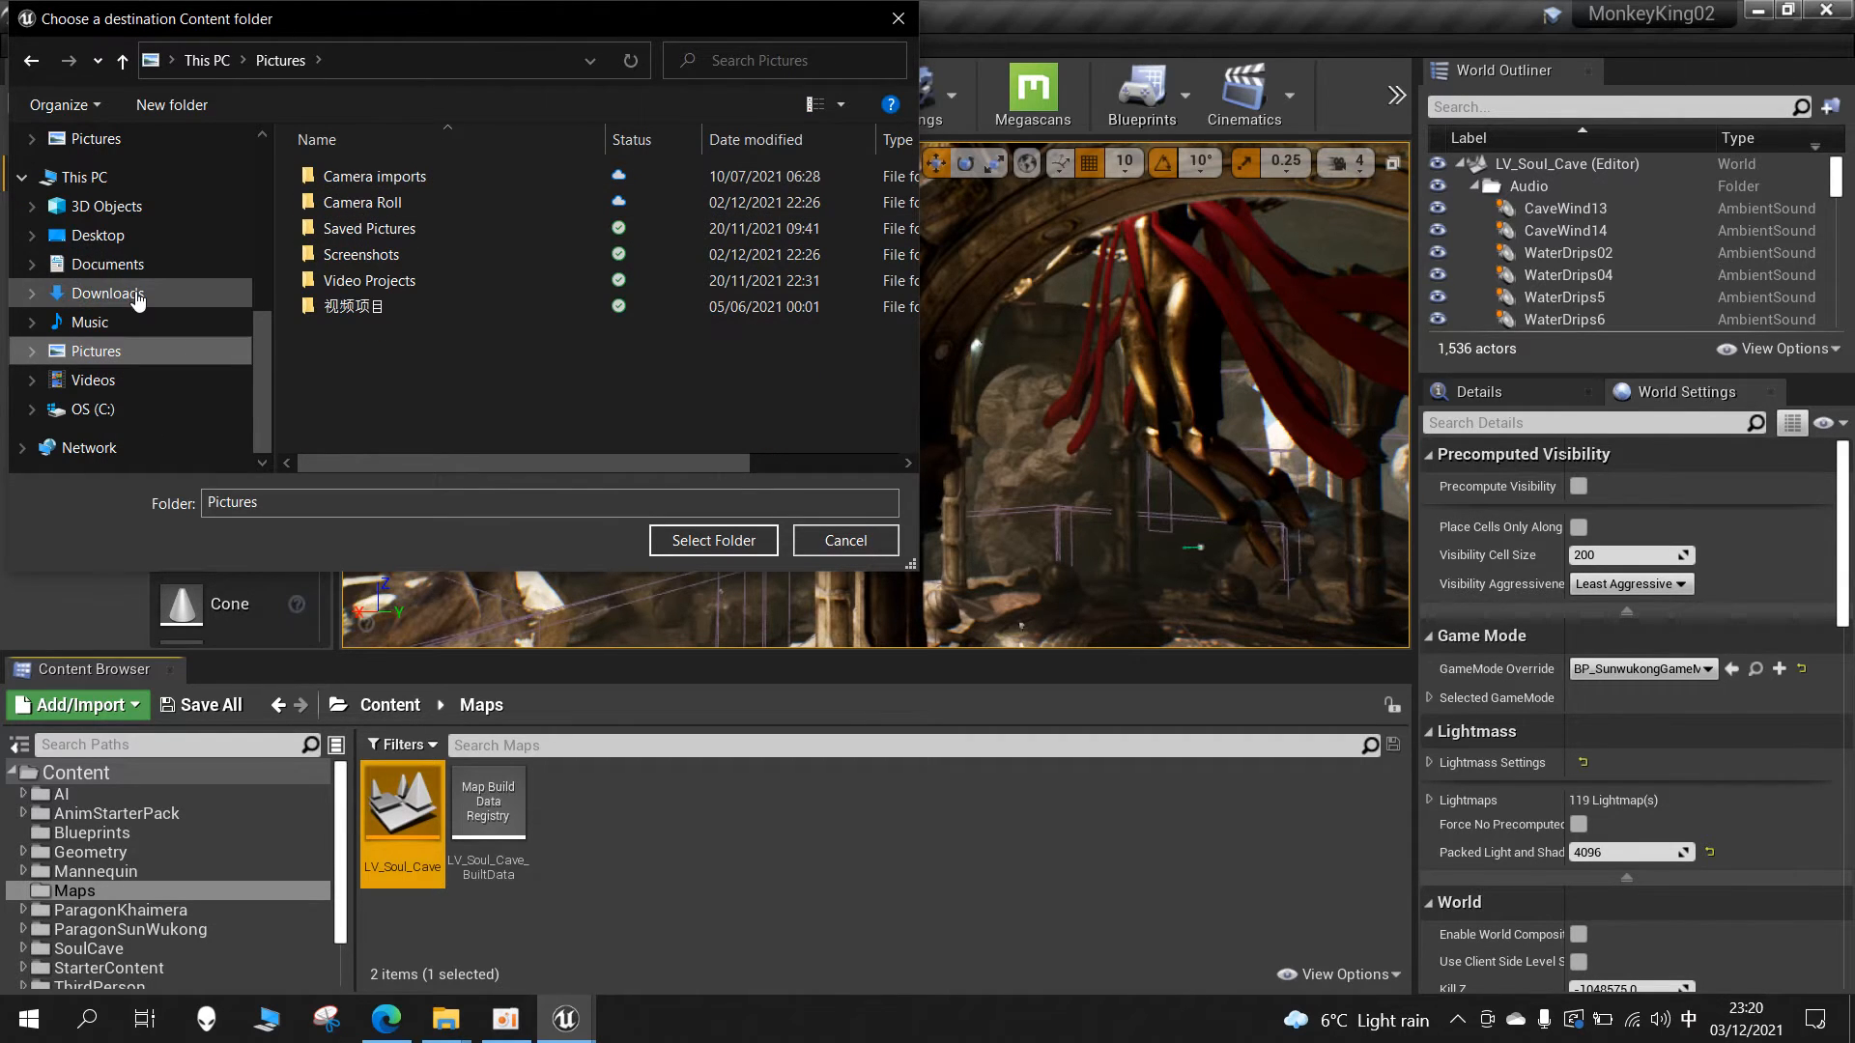
{"action": "scroll", "coordinate": [140, 301], "scroll_direction": "up", "scroll_amount": 1}
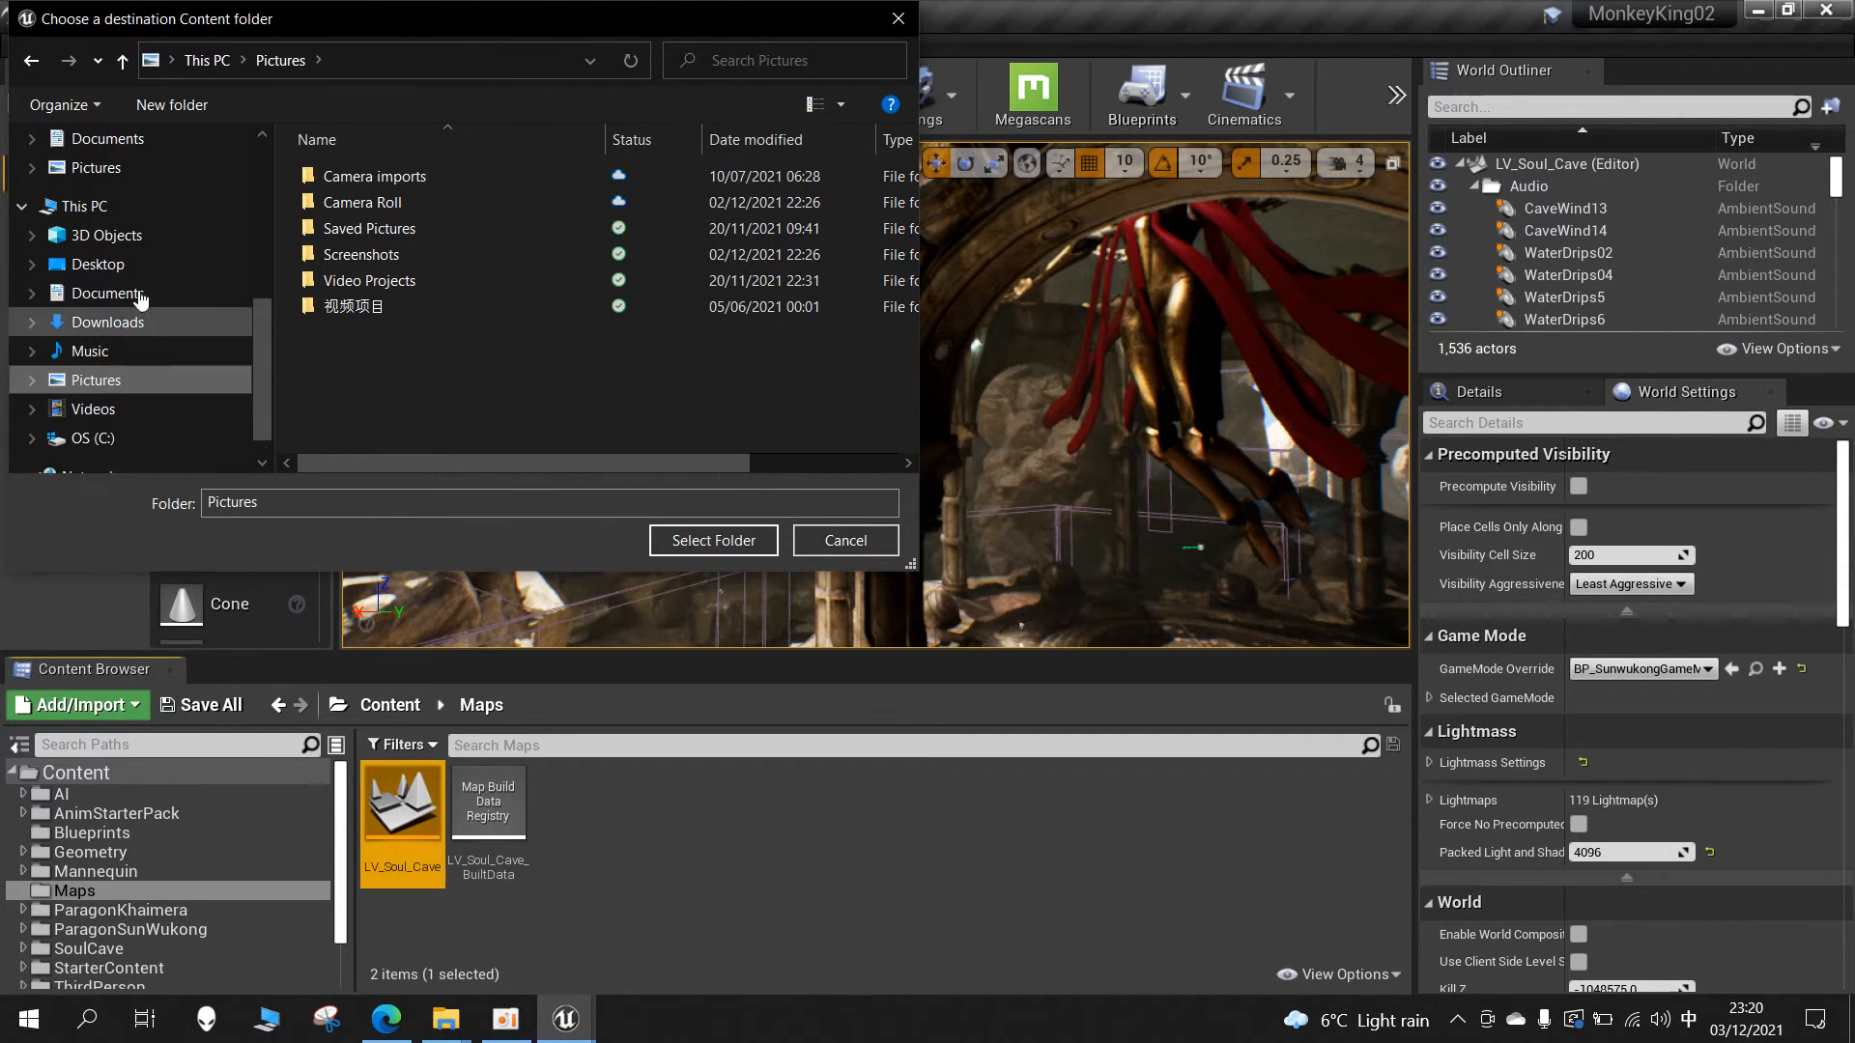
{"action": "scroll", "coordinate": [139, 300], "scroll_direction": "up", "scroll_amount": 1}
{"action": "left_click", "coordinate": [92, 466]}
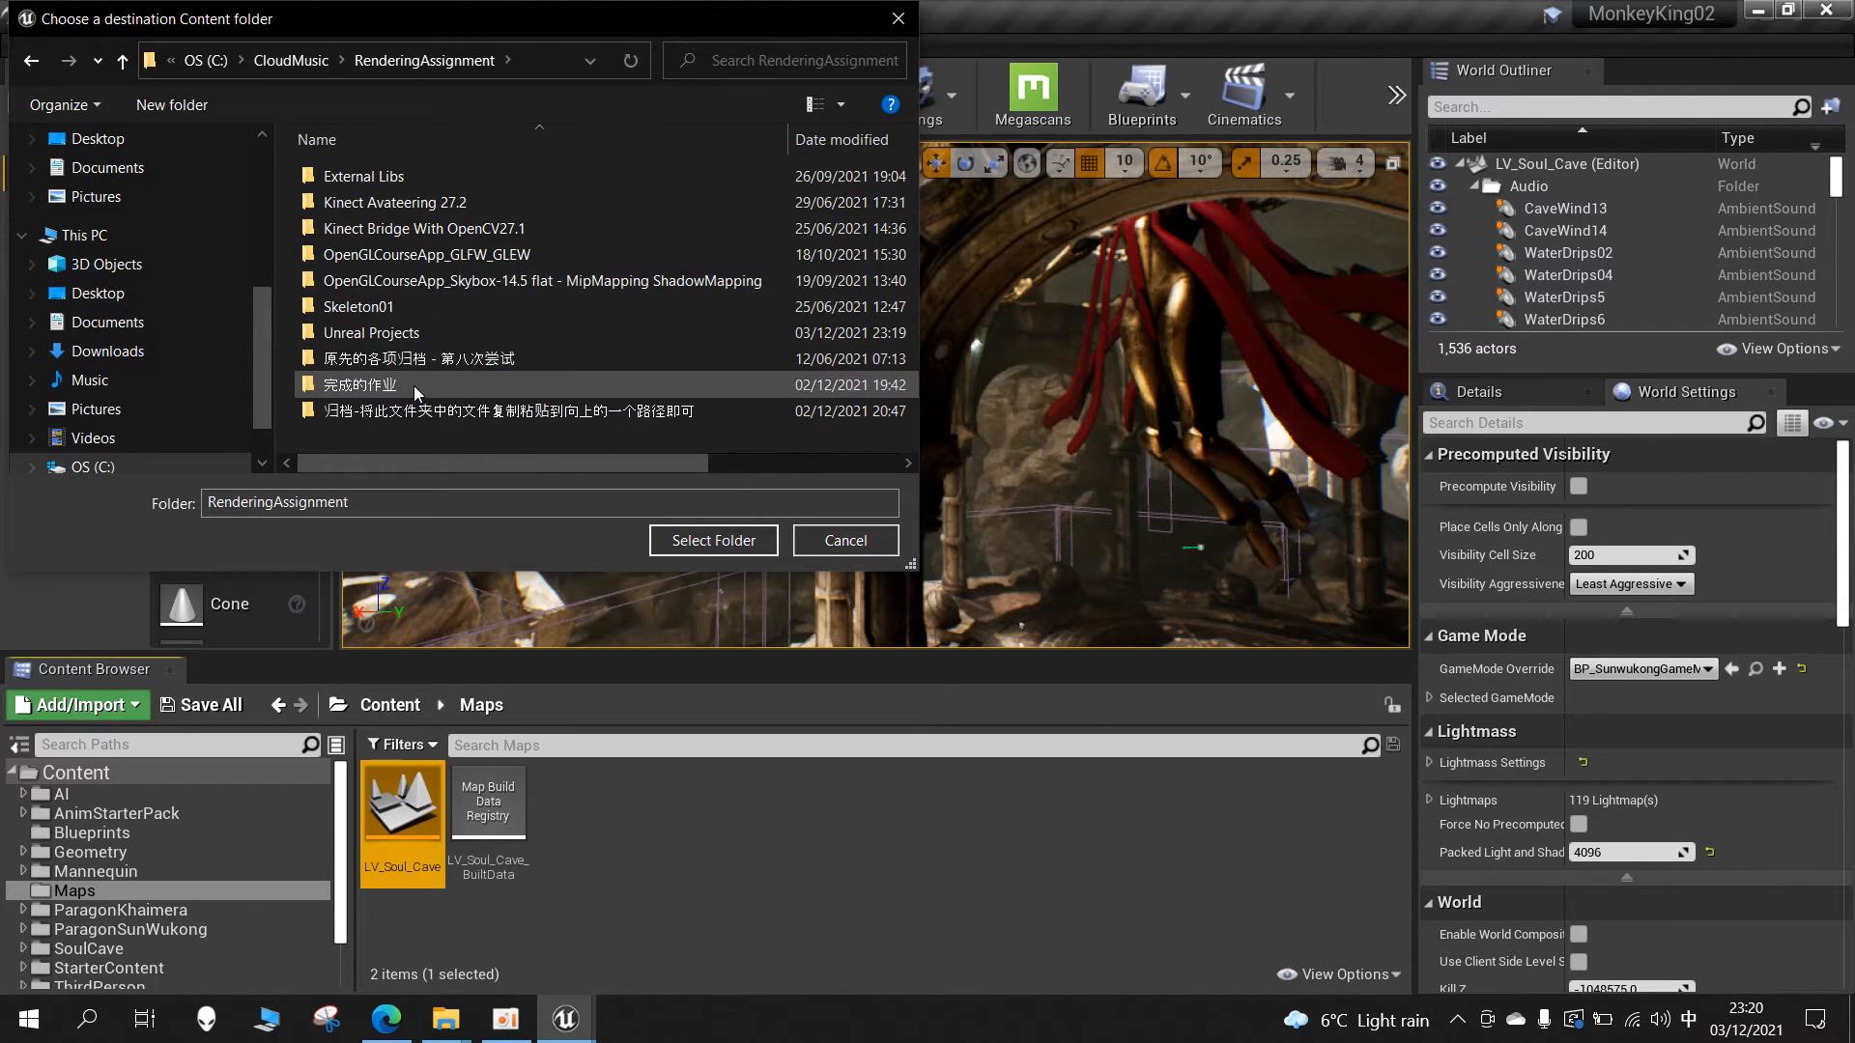
{"action": "double_click", "coordinate": [417, 334]}
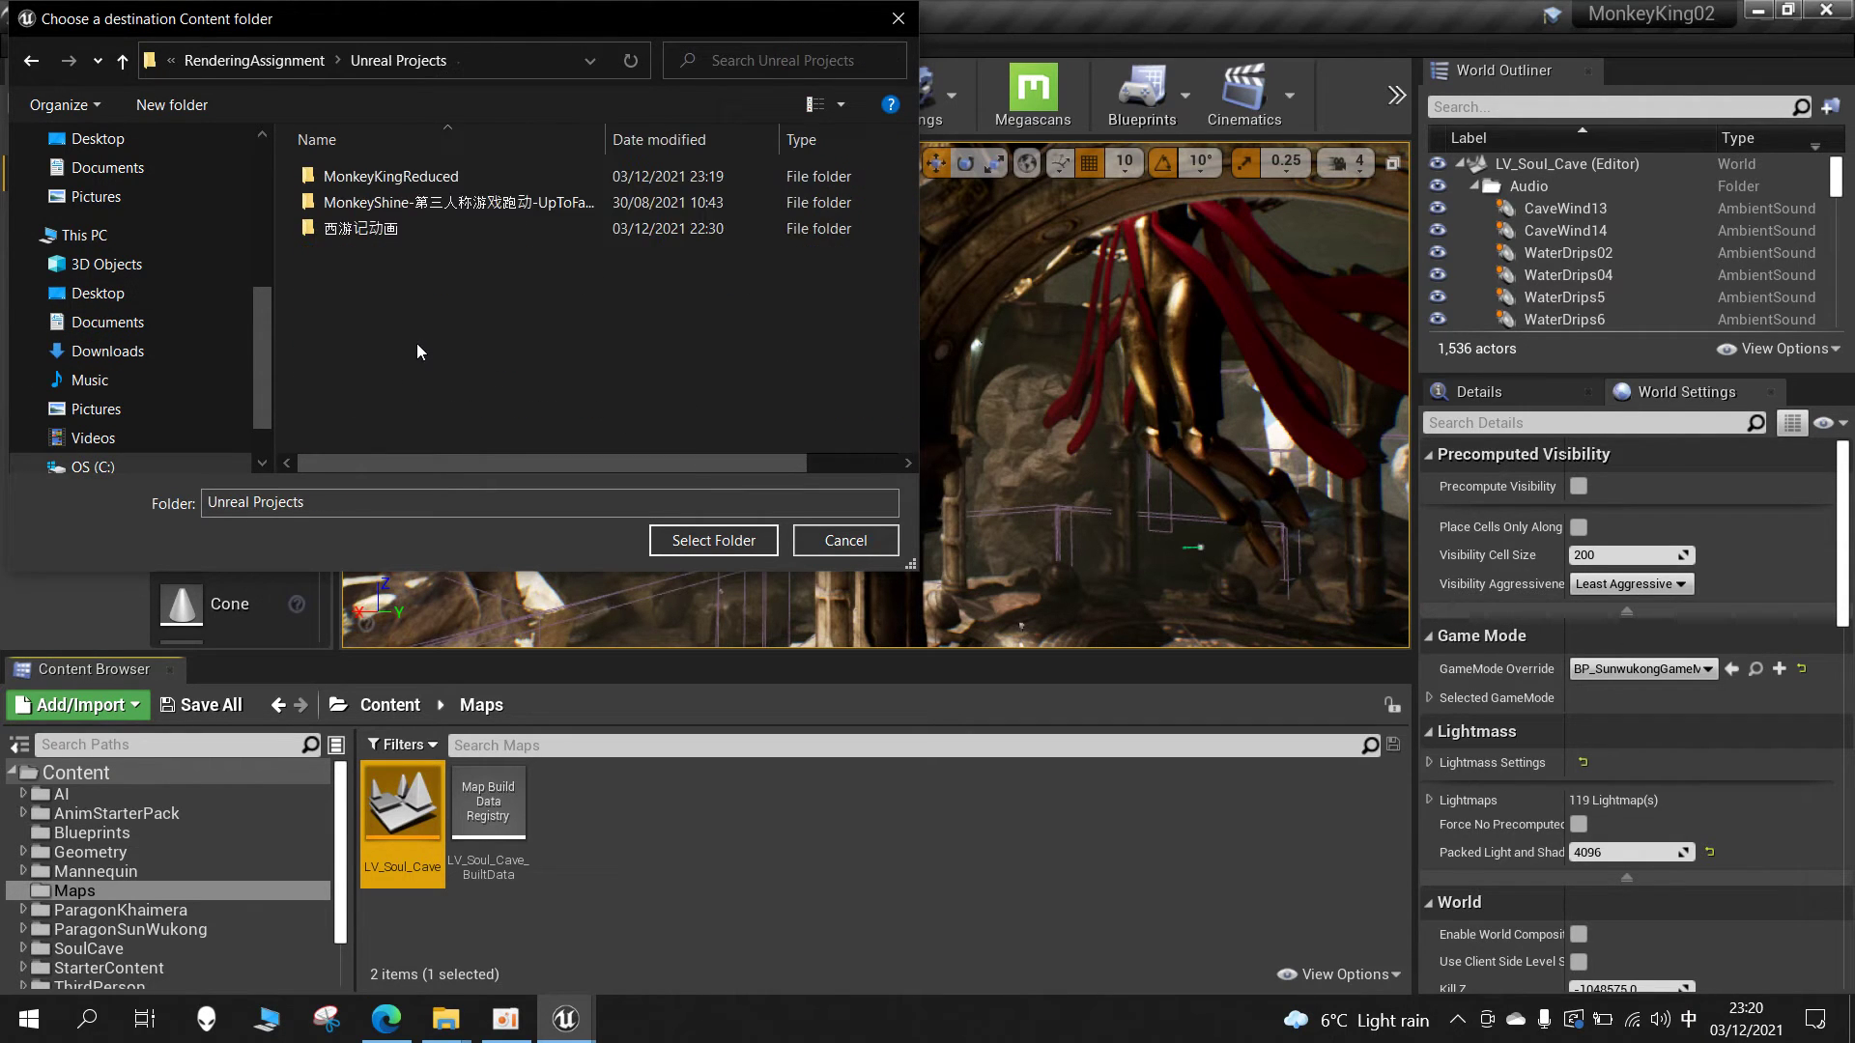
{"action": "double_click", "coordinate": [442, 177]}
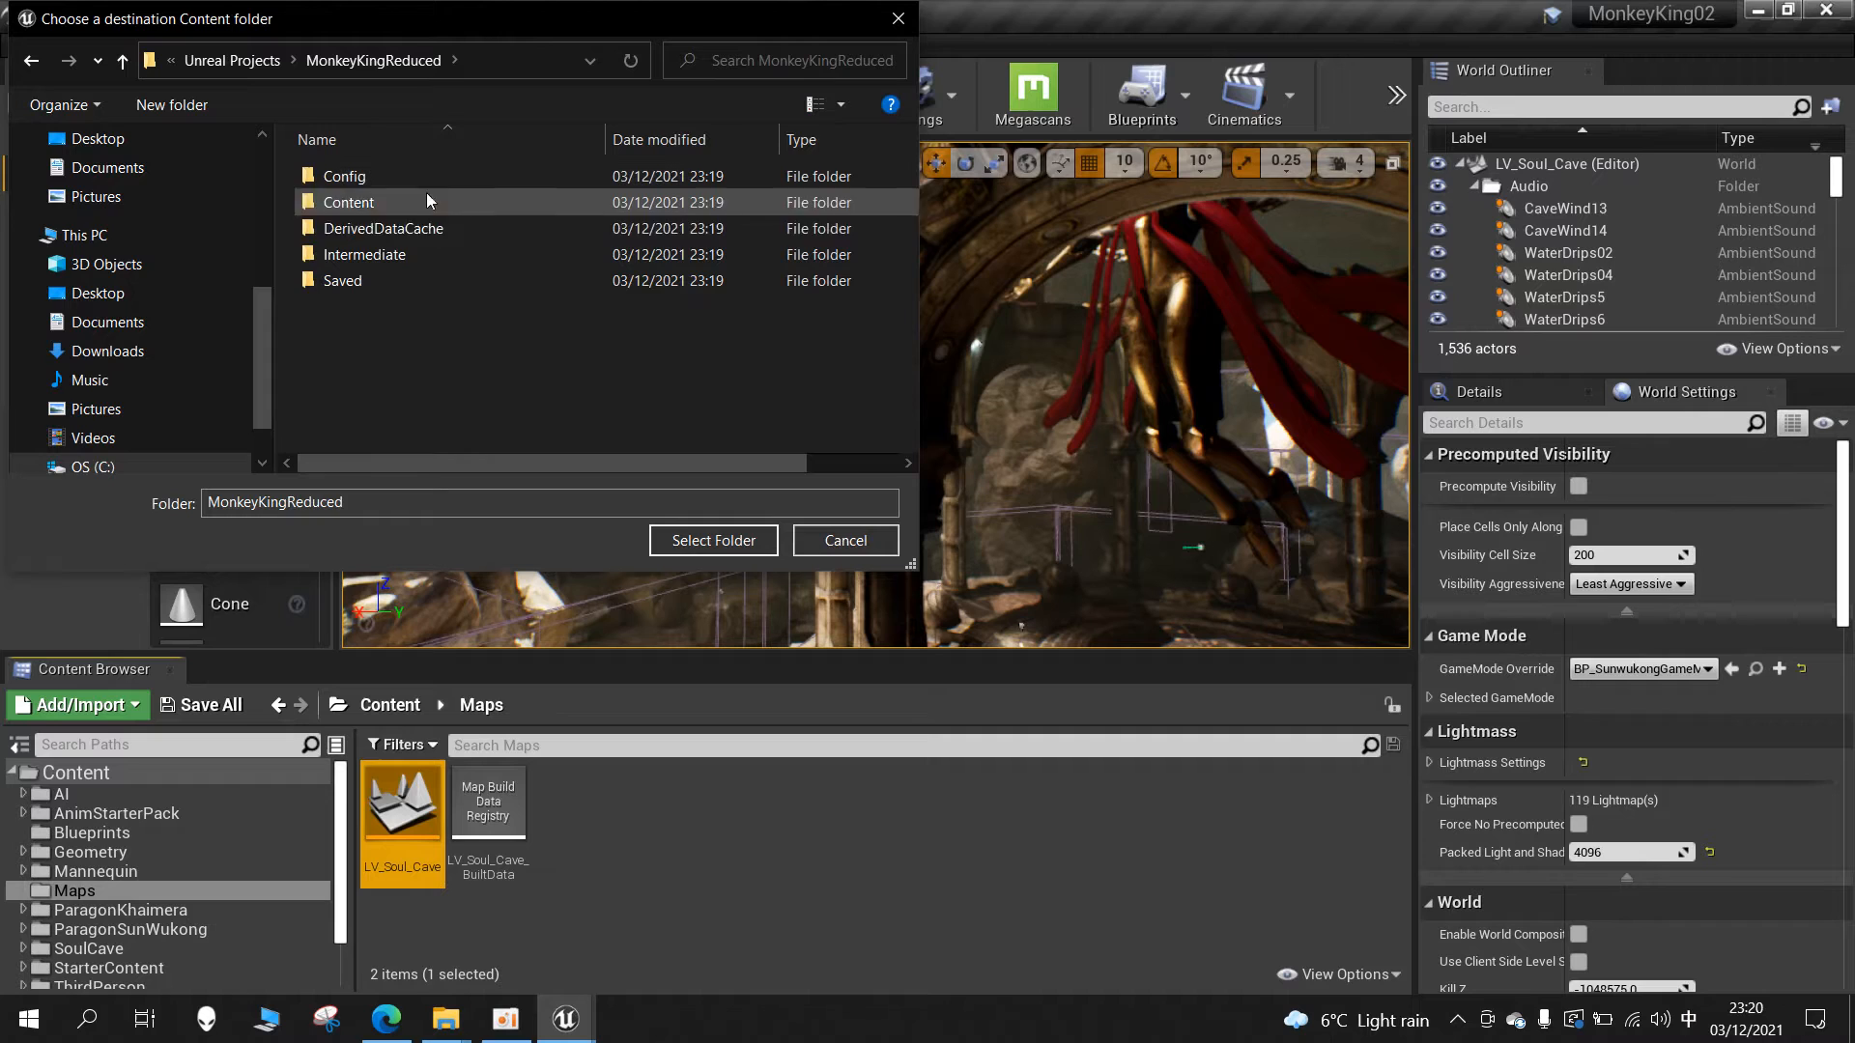
{"action": "left_click", "coordinate": [350, 203]}
{"action": "double_click", "coordinate": [348, 202]}
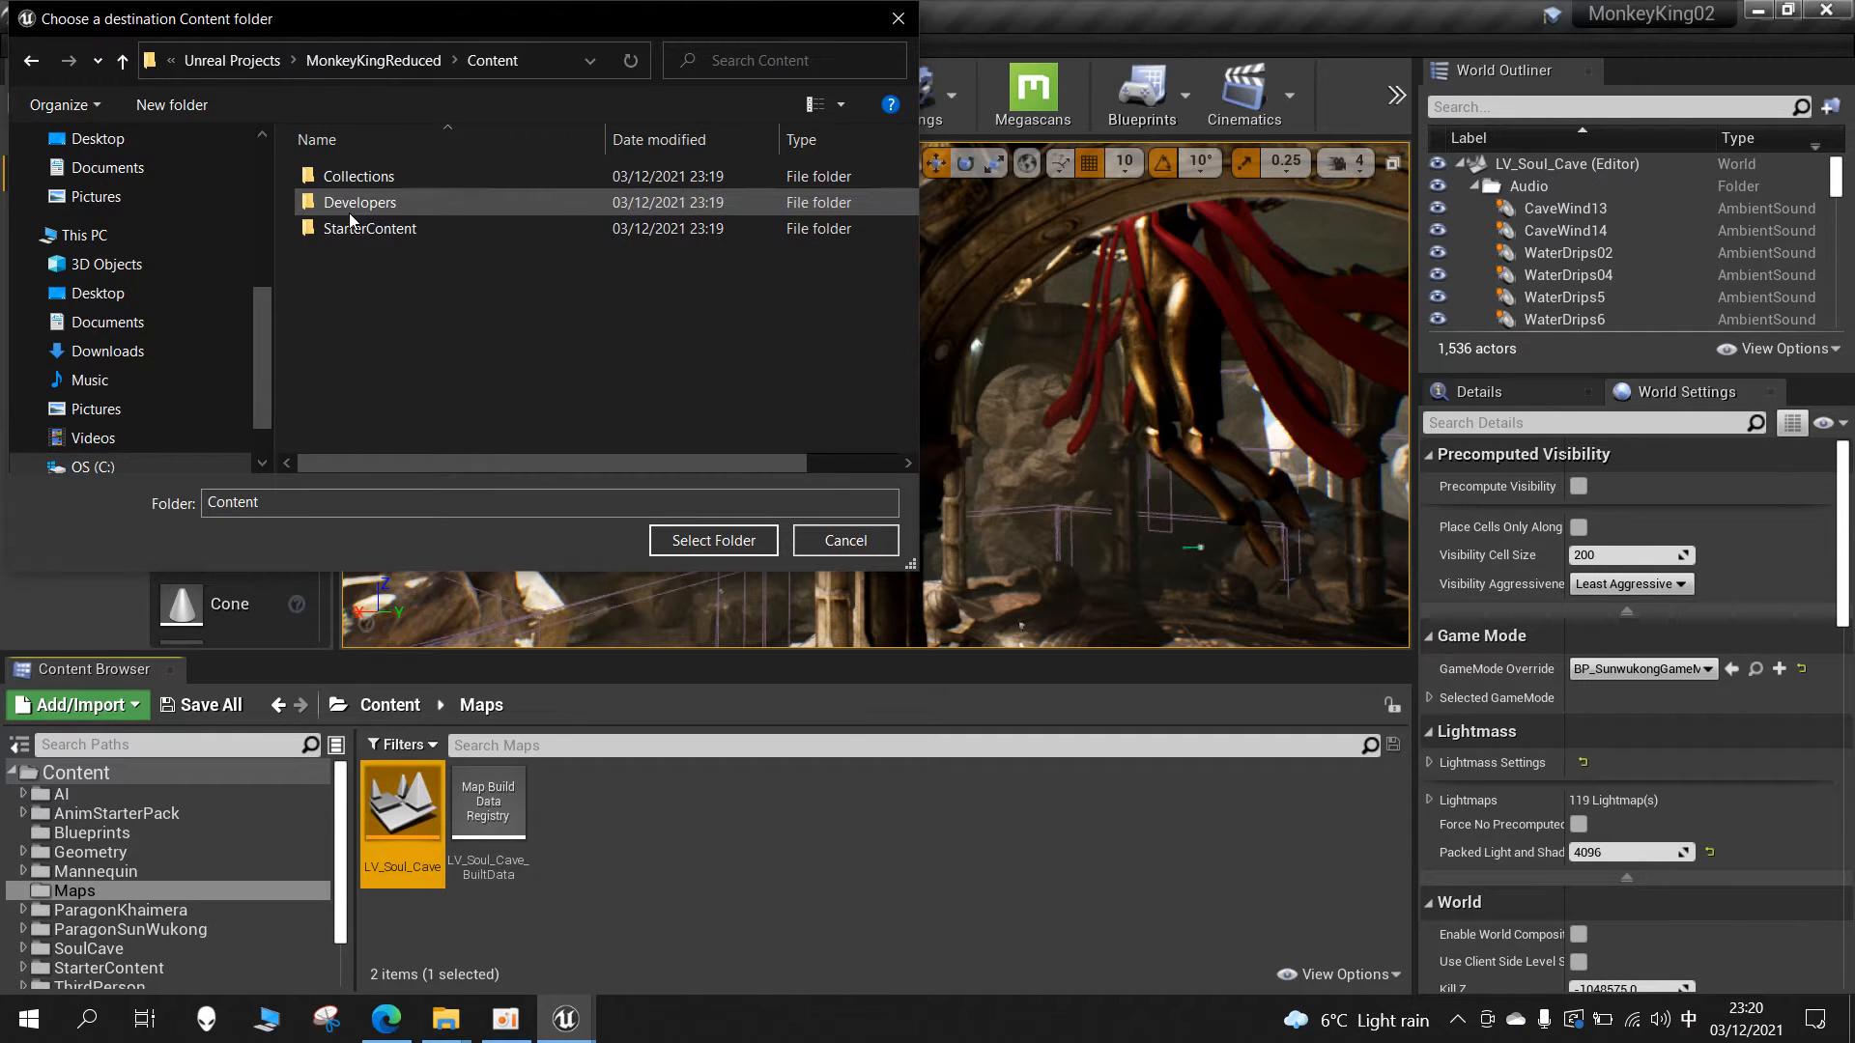
{"action": "left_click", "coordinate": [735, 546]}
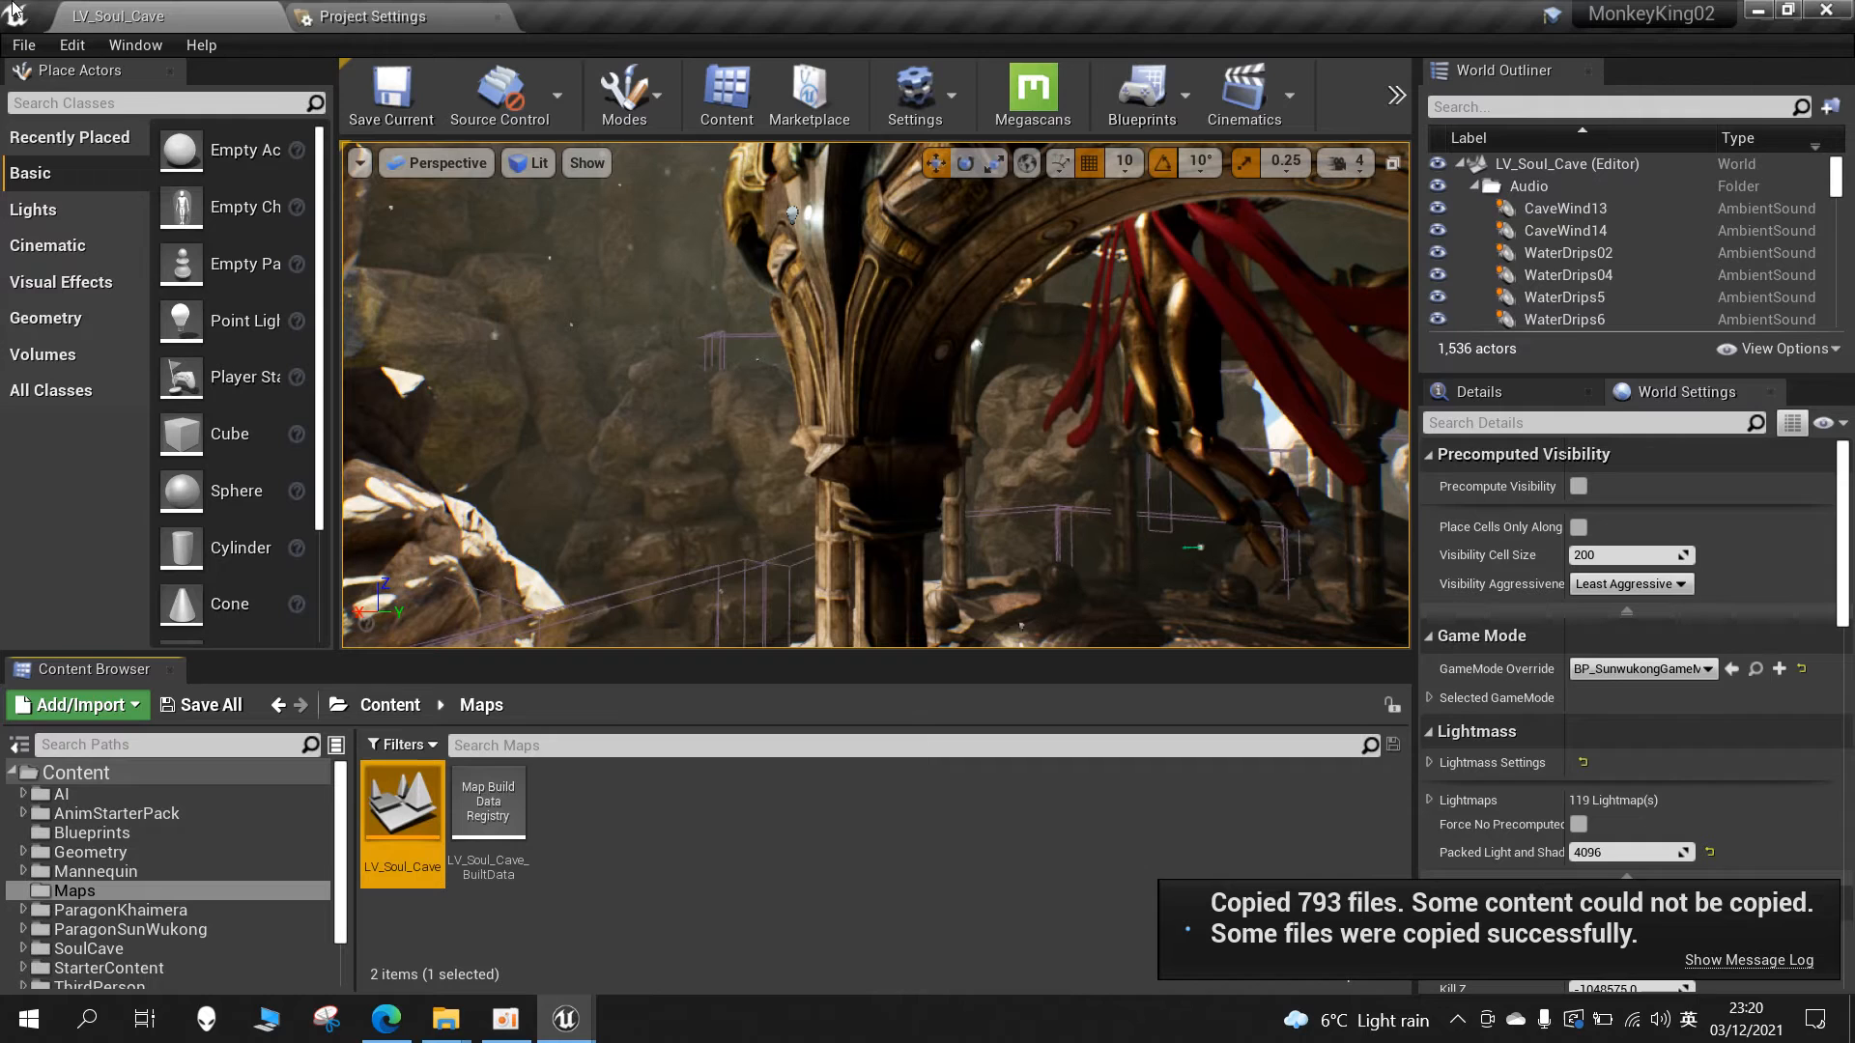
- Show the Edit menu's configuration options, including Project Settings
{"action": "left_click", "coordinate": [68, 44]}
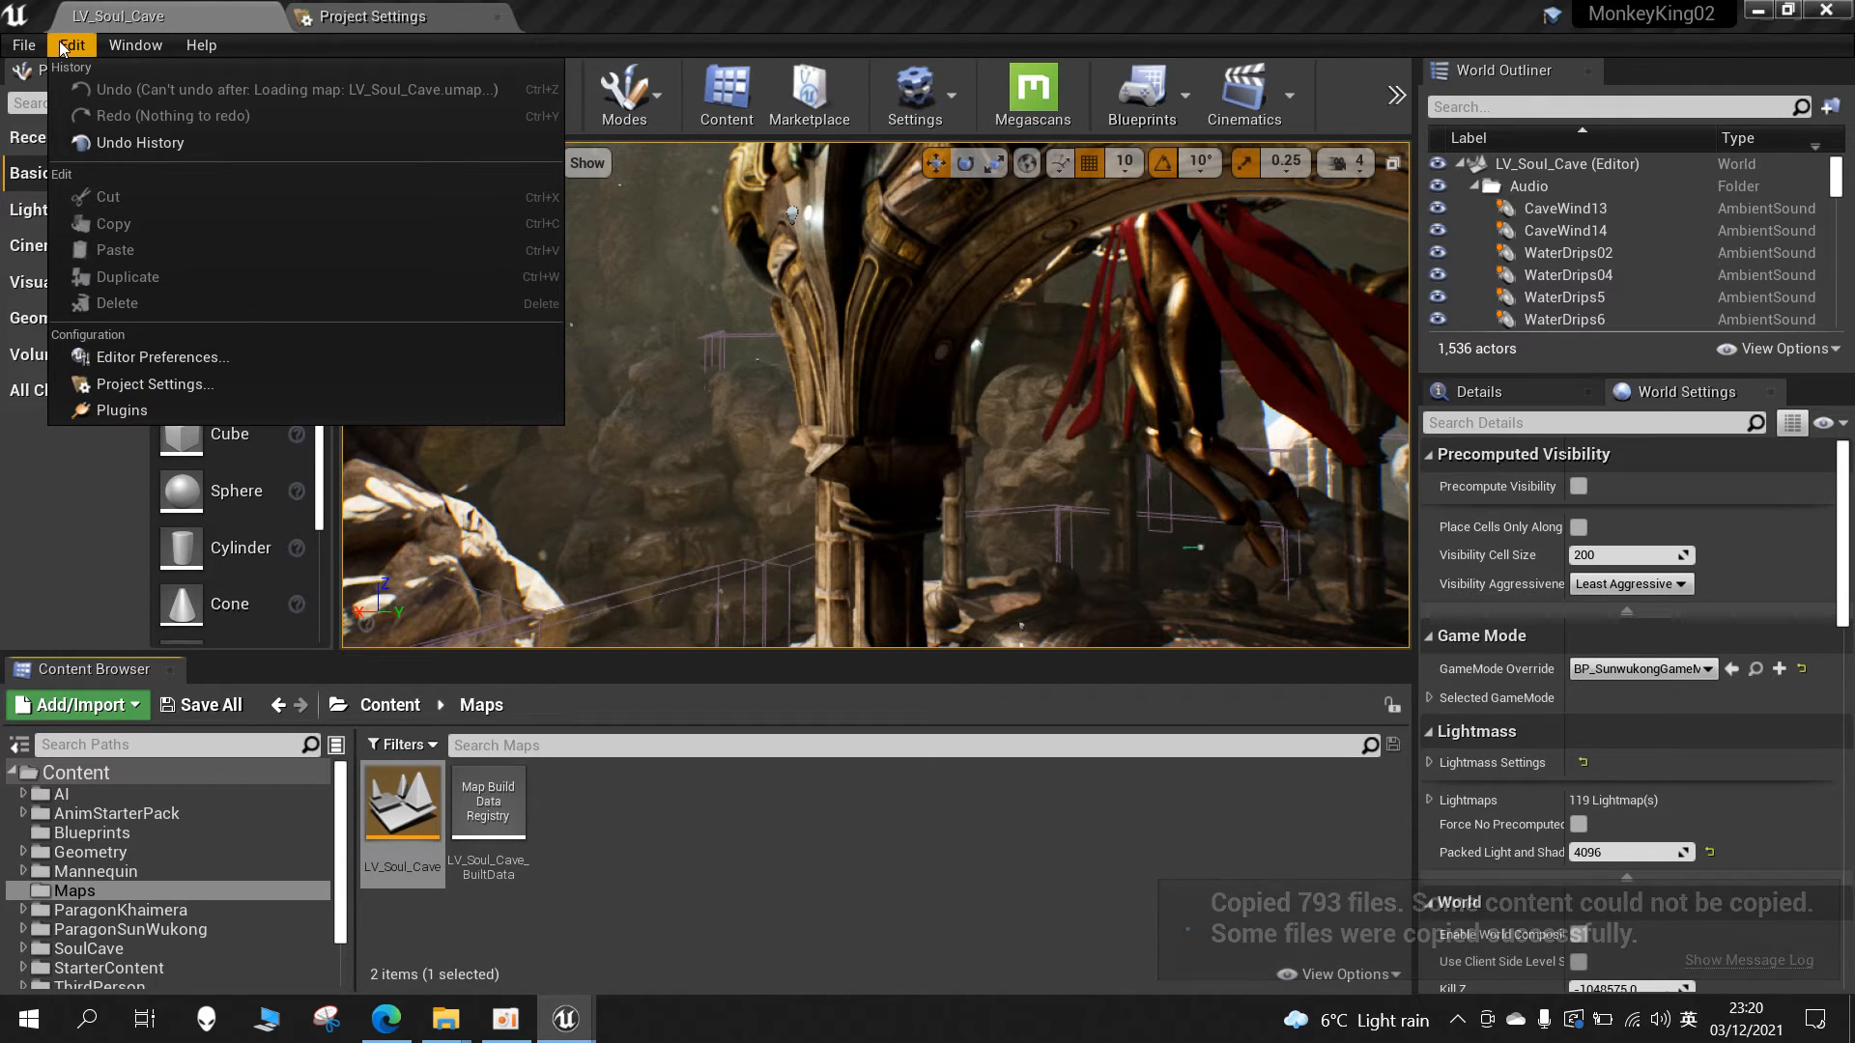
- From Project Settings, export the Crypto settings as a backup .ini to the Desktop
{"action": "left_click", "coordinate": [112, 376]}
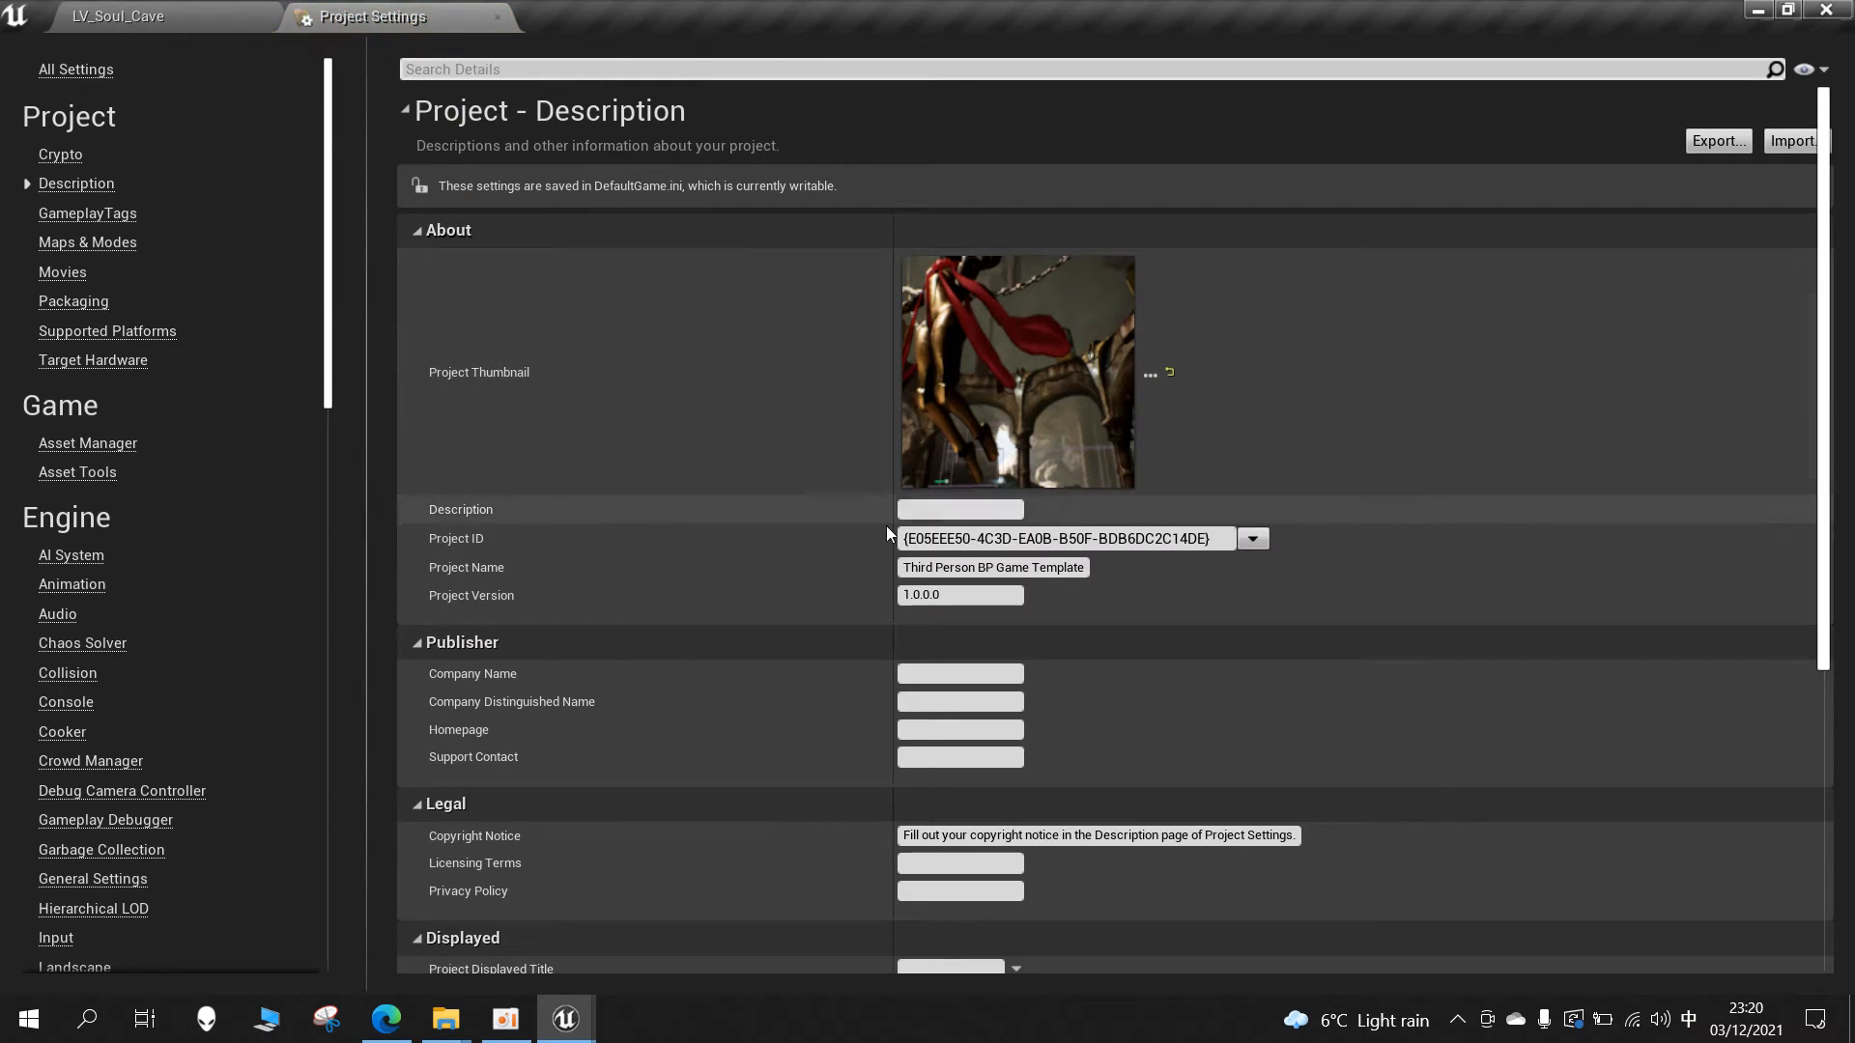
{"action": "scroll", "coordinate": [1254, 625], "scroll_direction": "down", "scroll_amount": 5}
{"action": "scroll", "coordinate": [1039, 631], "scroll_direction": "down", "scroll_amount": 2}
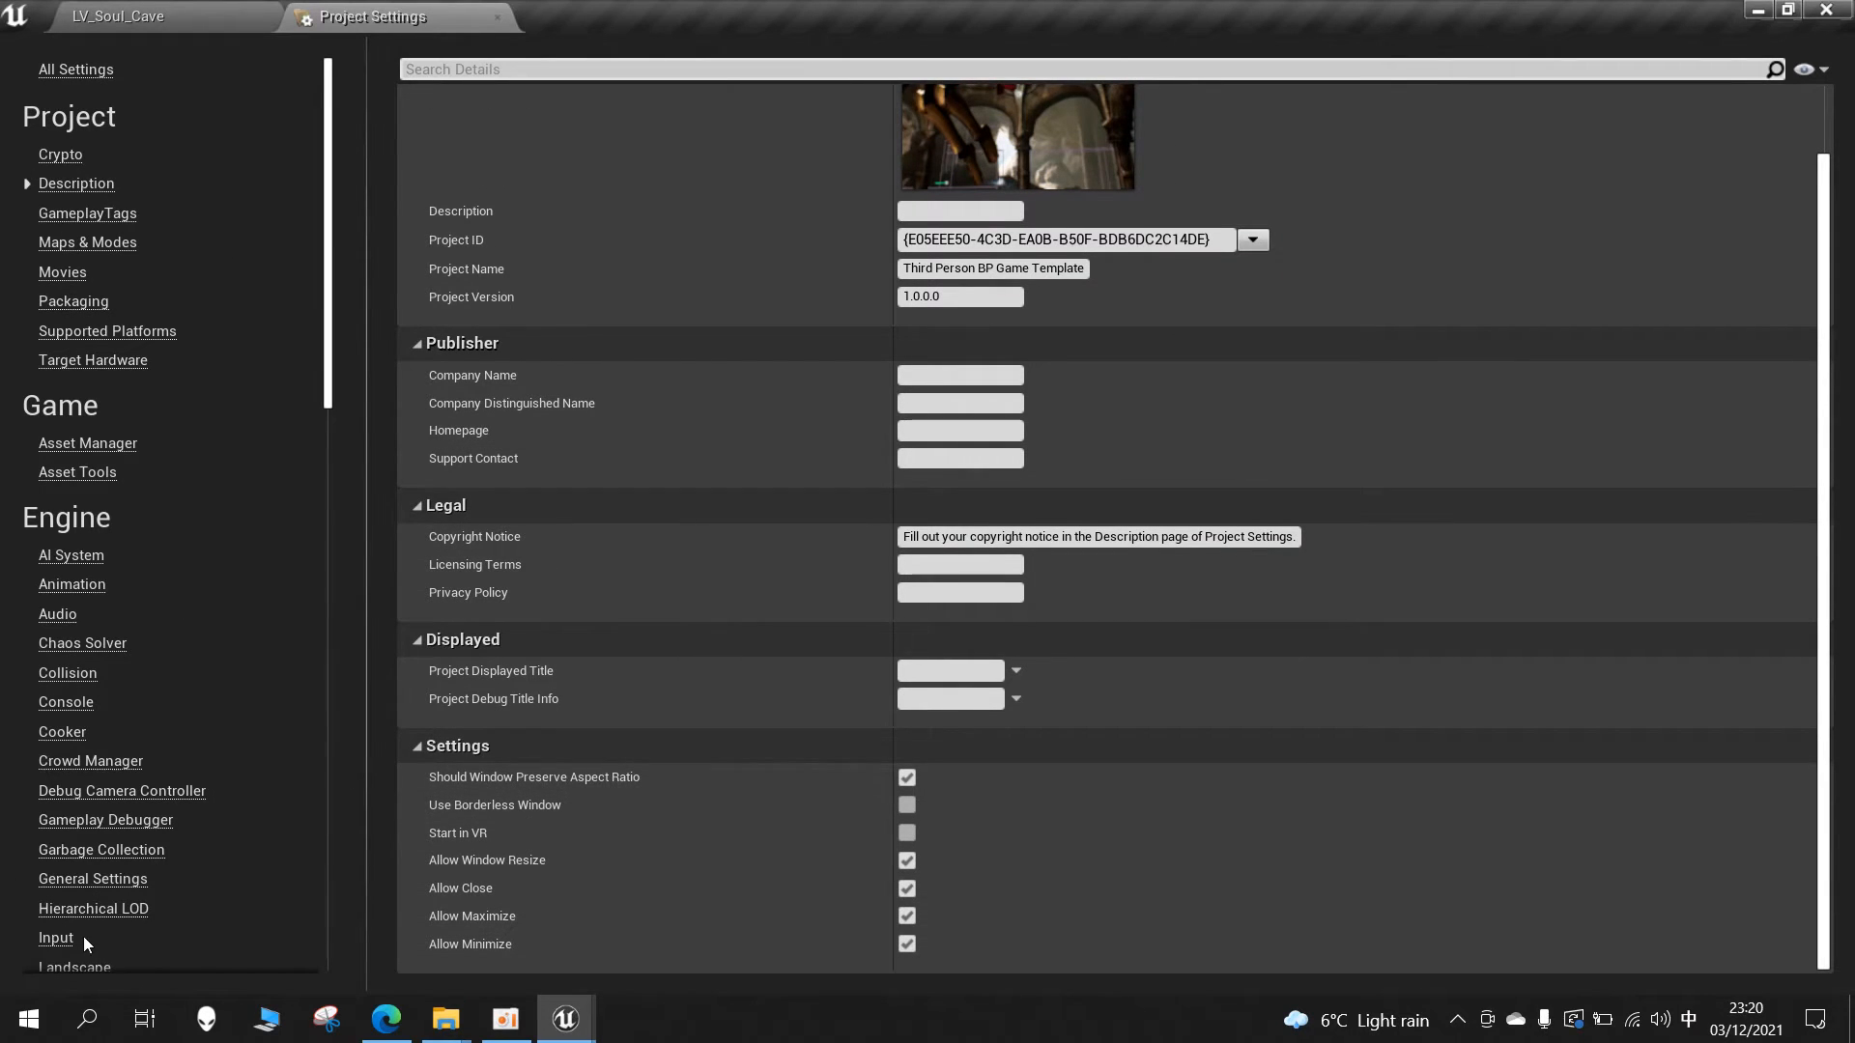
{"action": "left_click", "coordinate": [58, 940]}
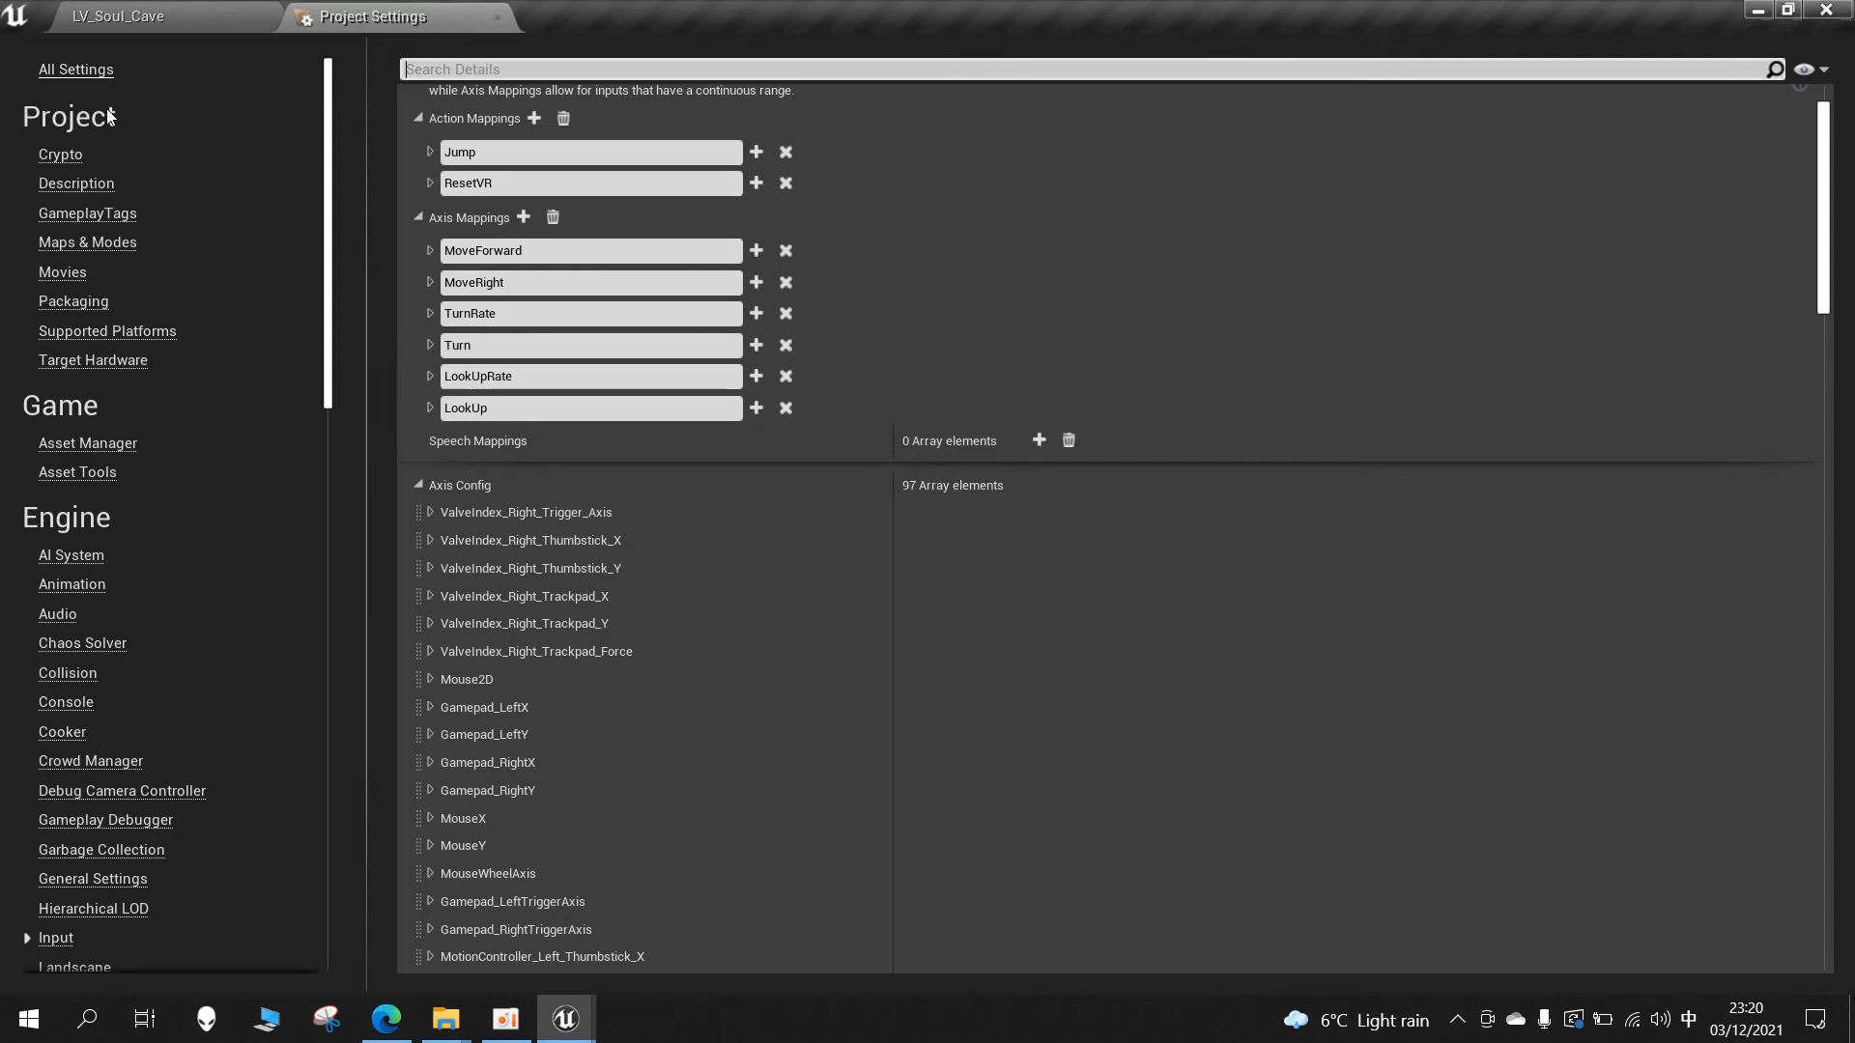
{"action": "left_click", "coordinate": [76, 69]}
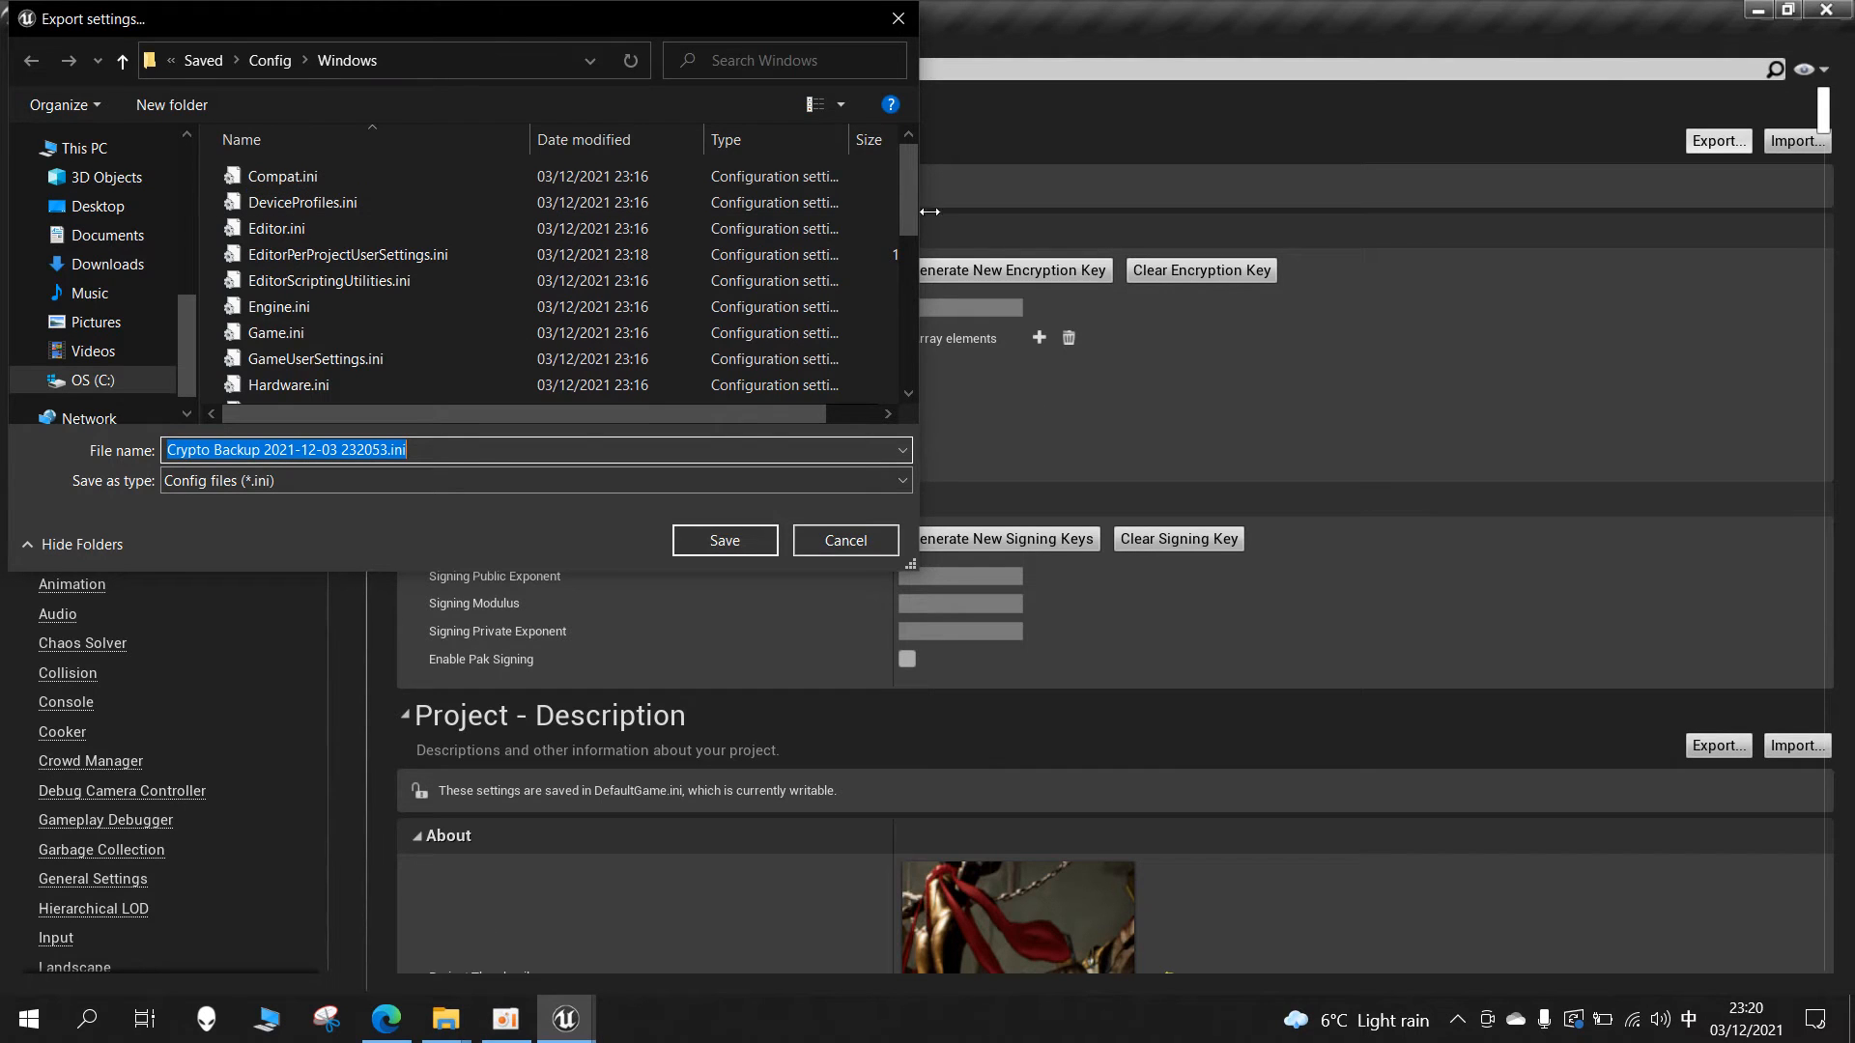
{"action": "left_click_drag", "start_coordinate": [534, 10], "coordinate": [742, 59]}
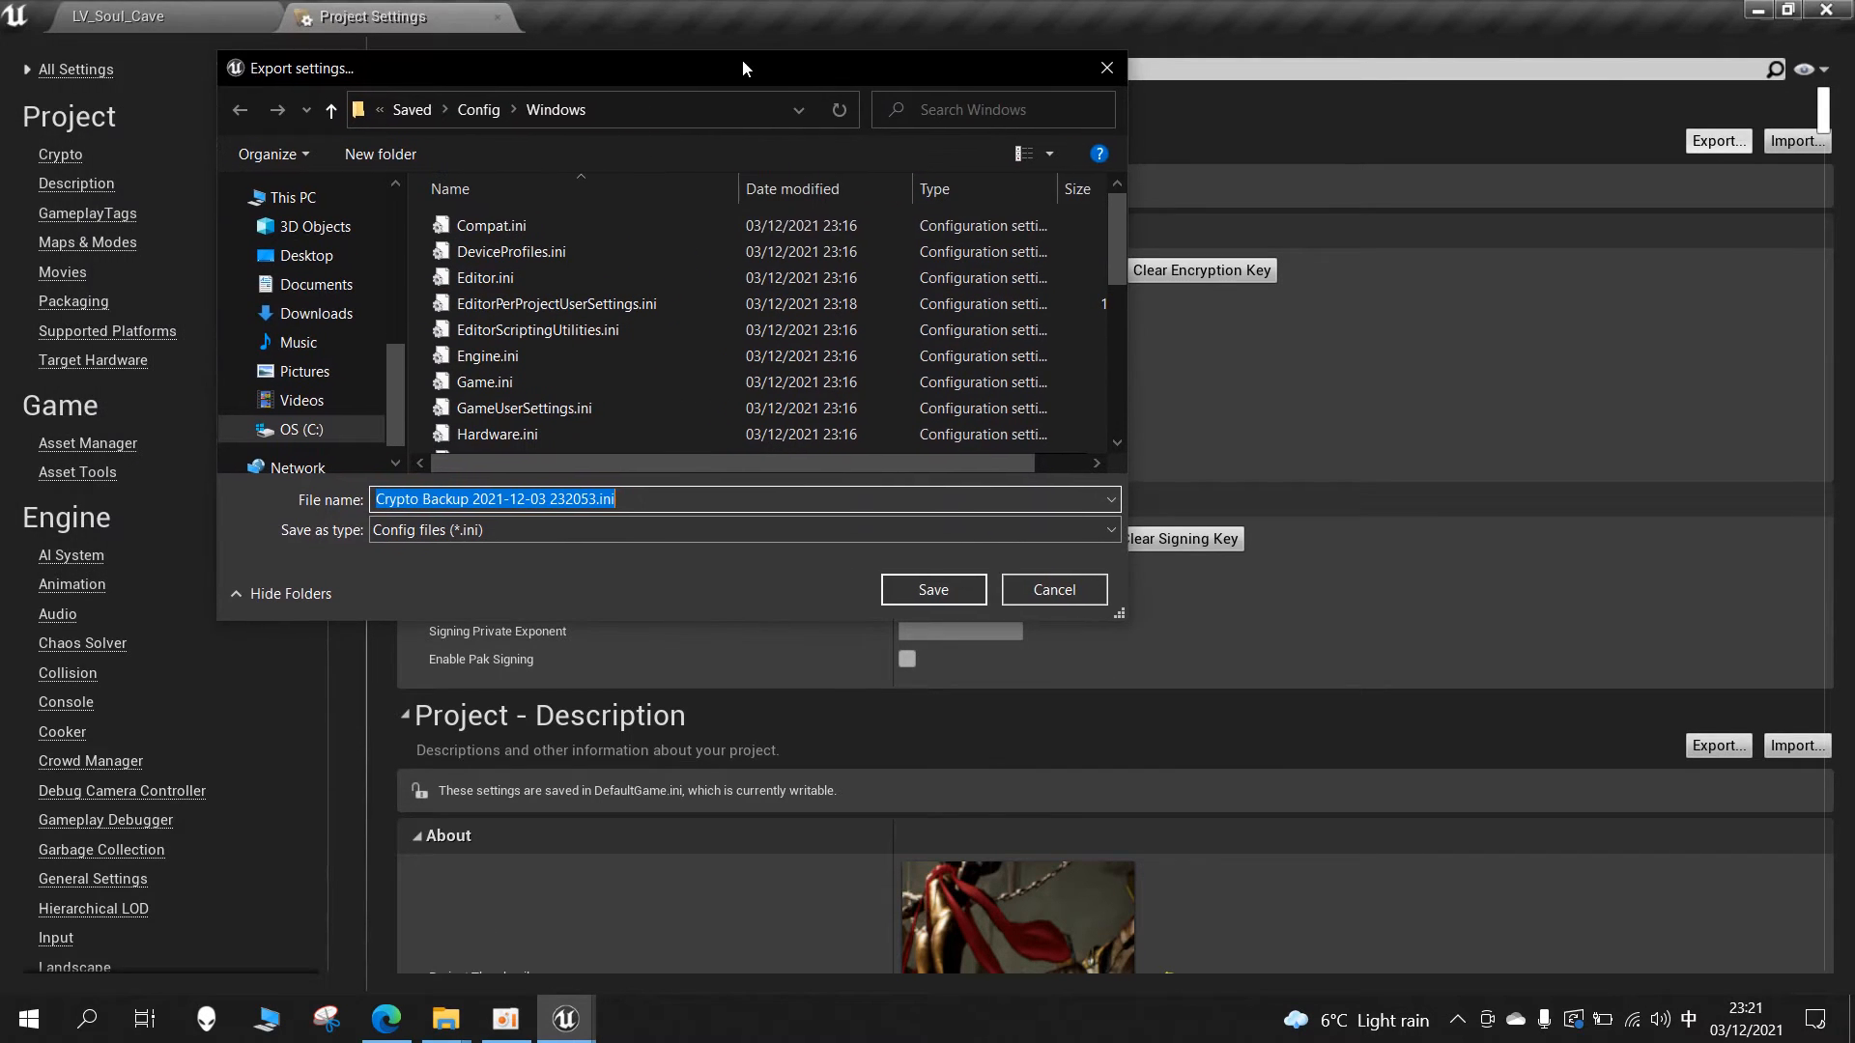
{"action": "left_click", "coordinate": [306, 256]}
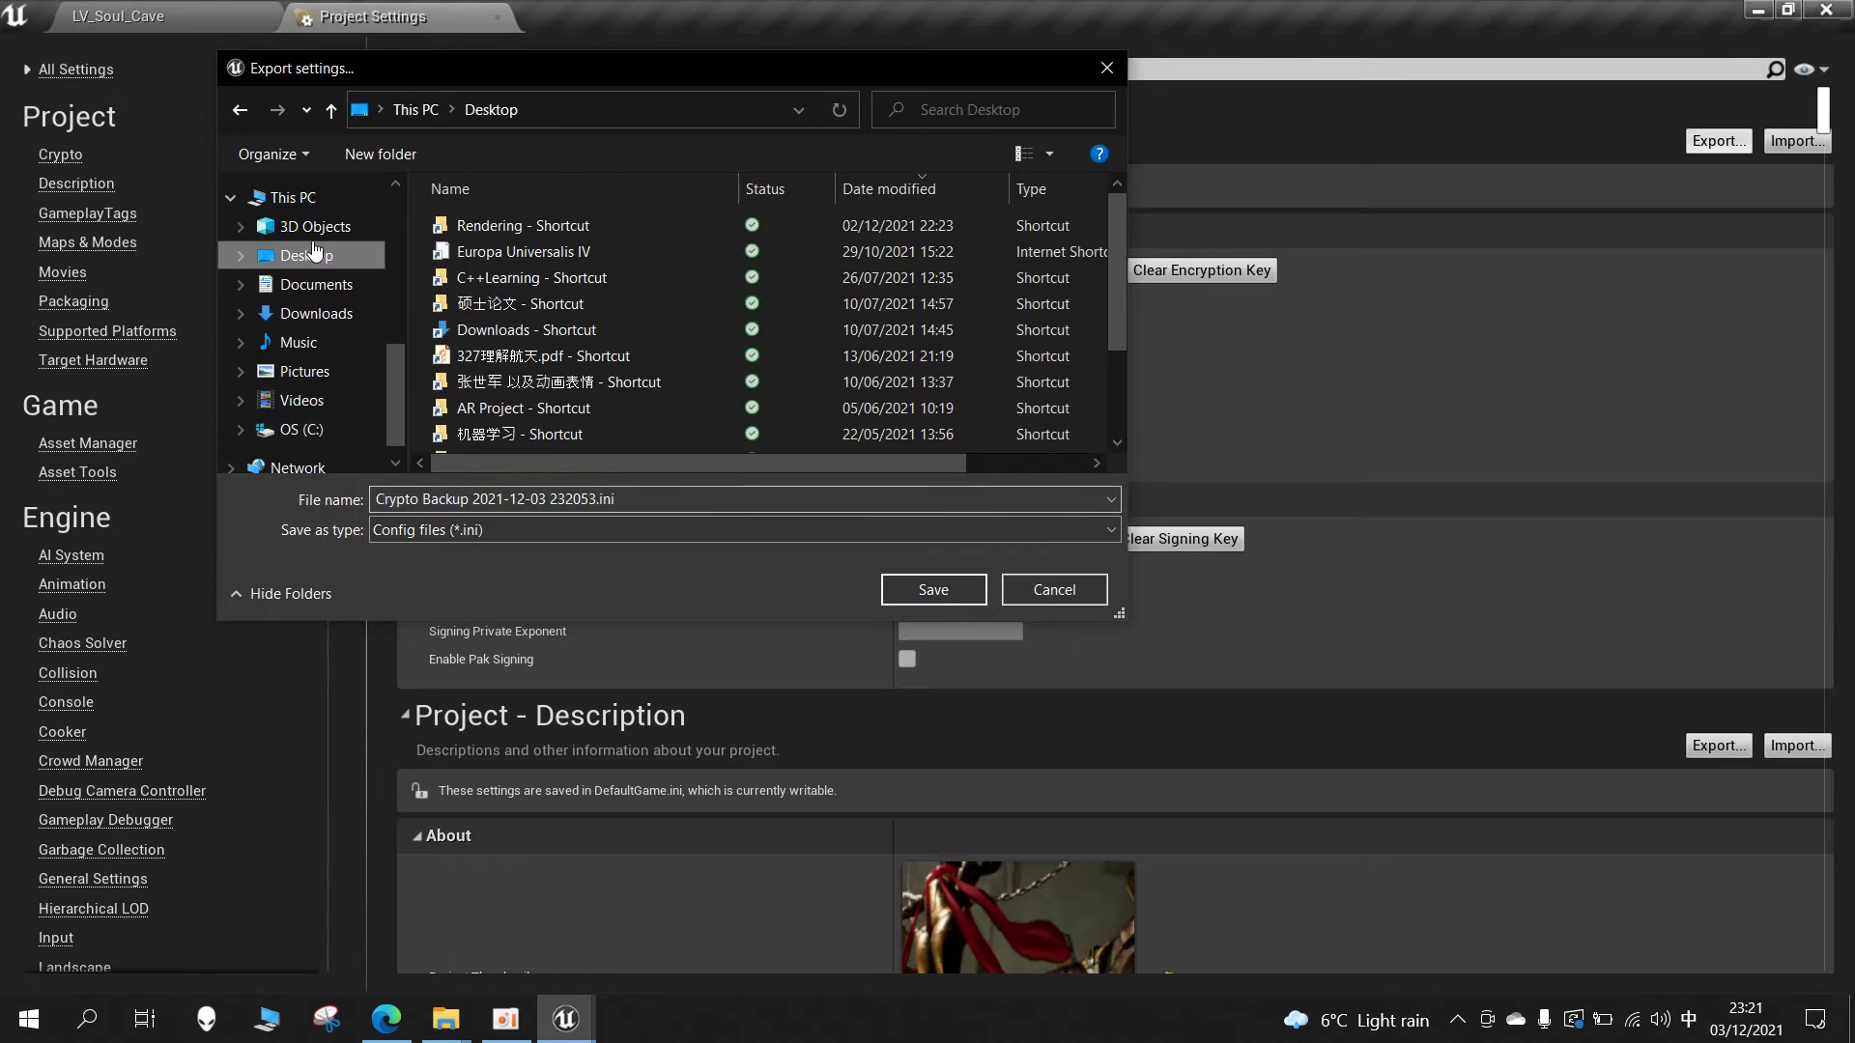
{"action": "left_click", "coordinate": [935, 588]}
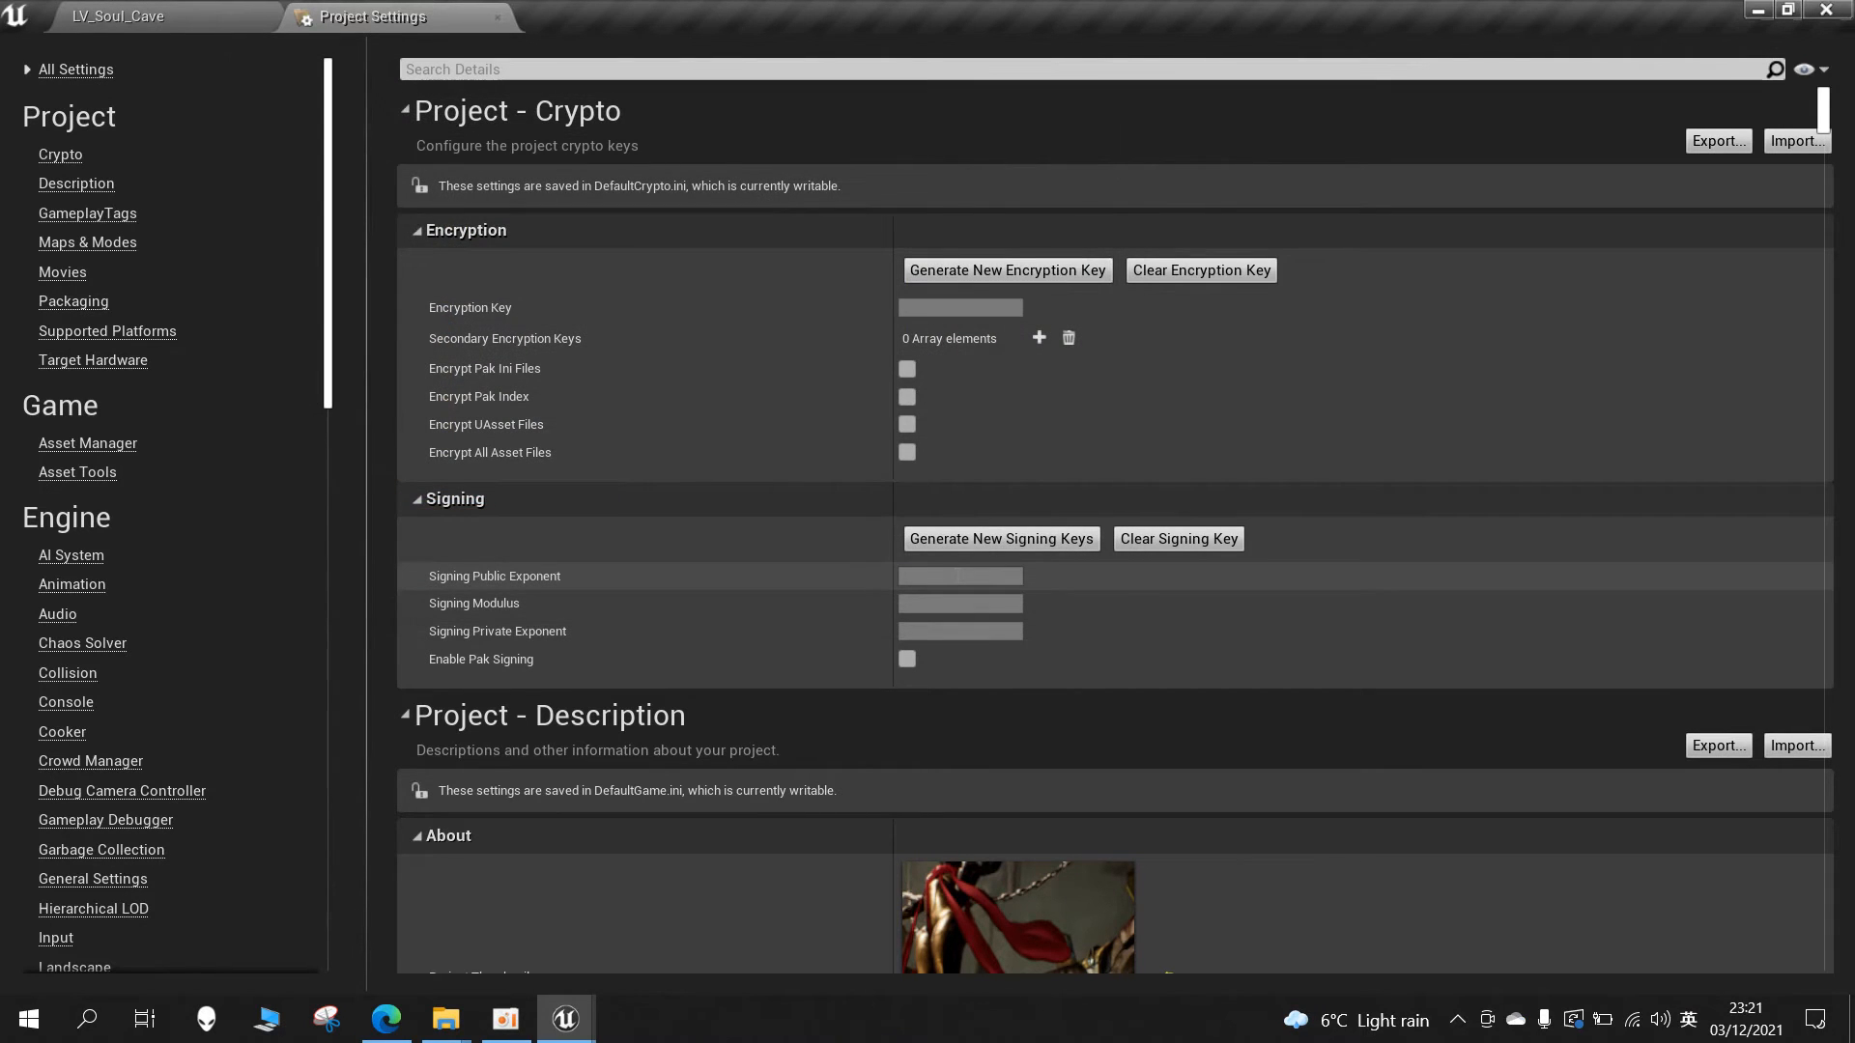
{"action": "scroll", "coordinate": [153, 495], "scroll_direction": "down", "scroll_amount": 1}
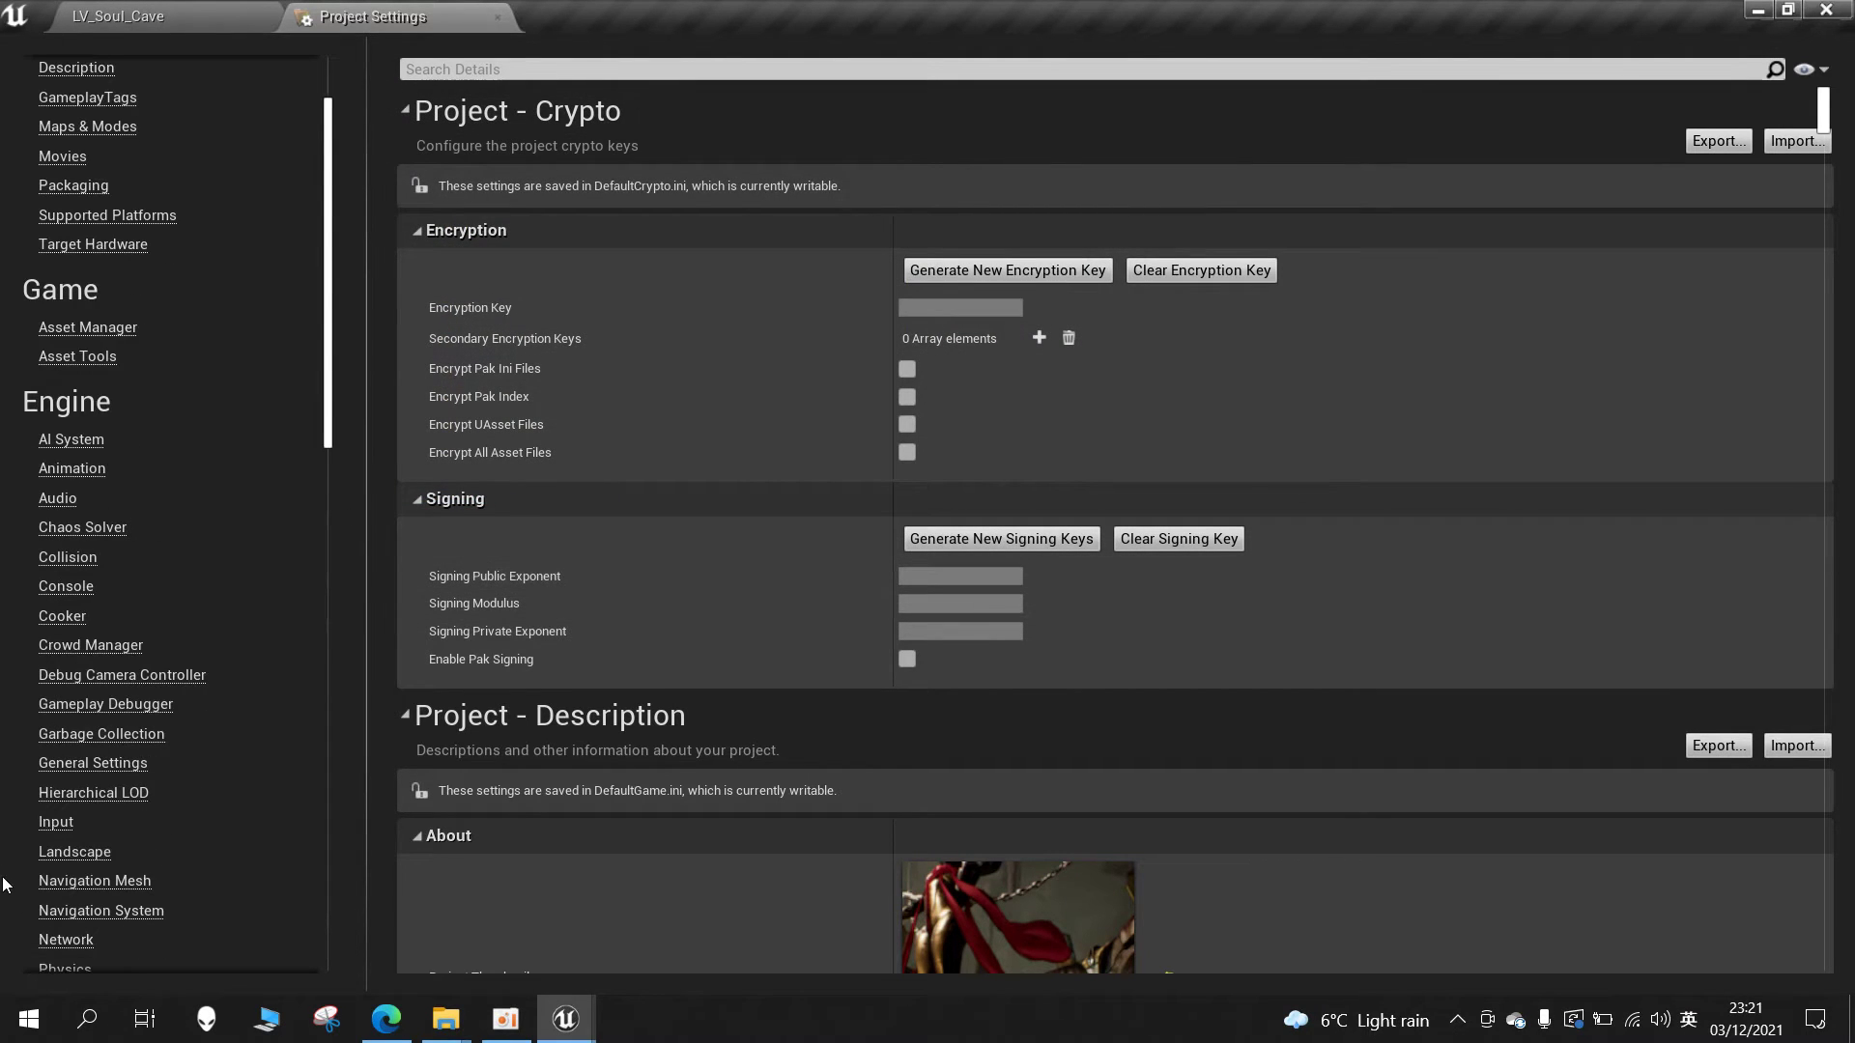
- Export the Engine - Input settings as a backup .ini to the Desktop
{"action": "left_click", "coordinate": [55, 824]}
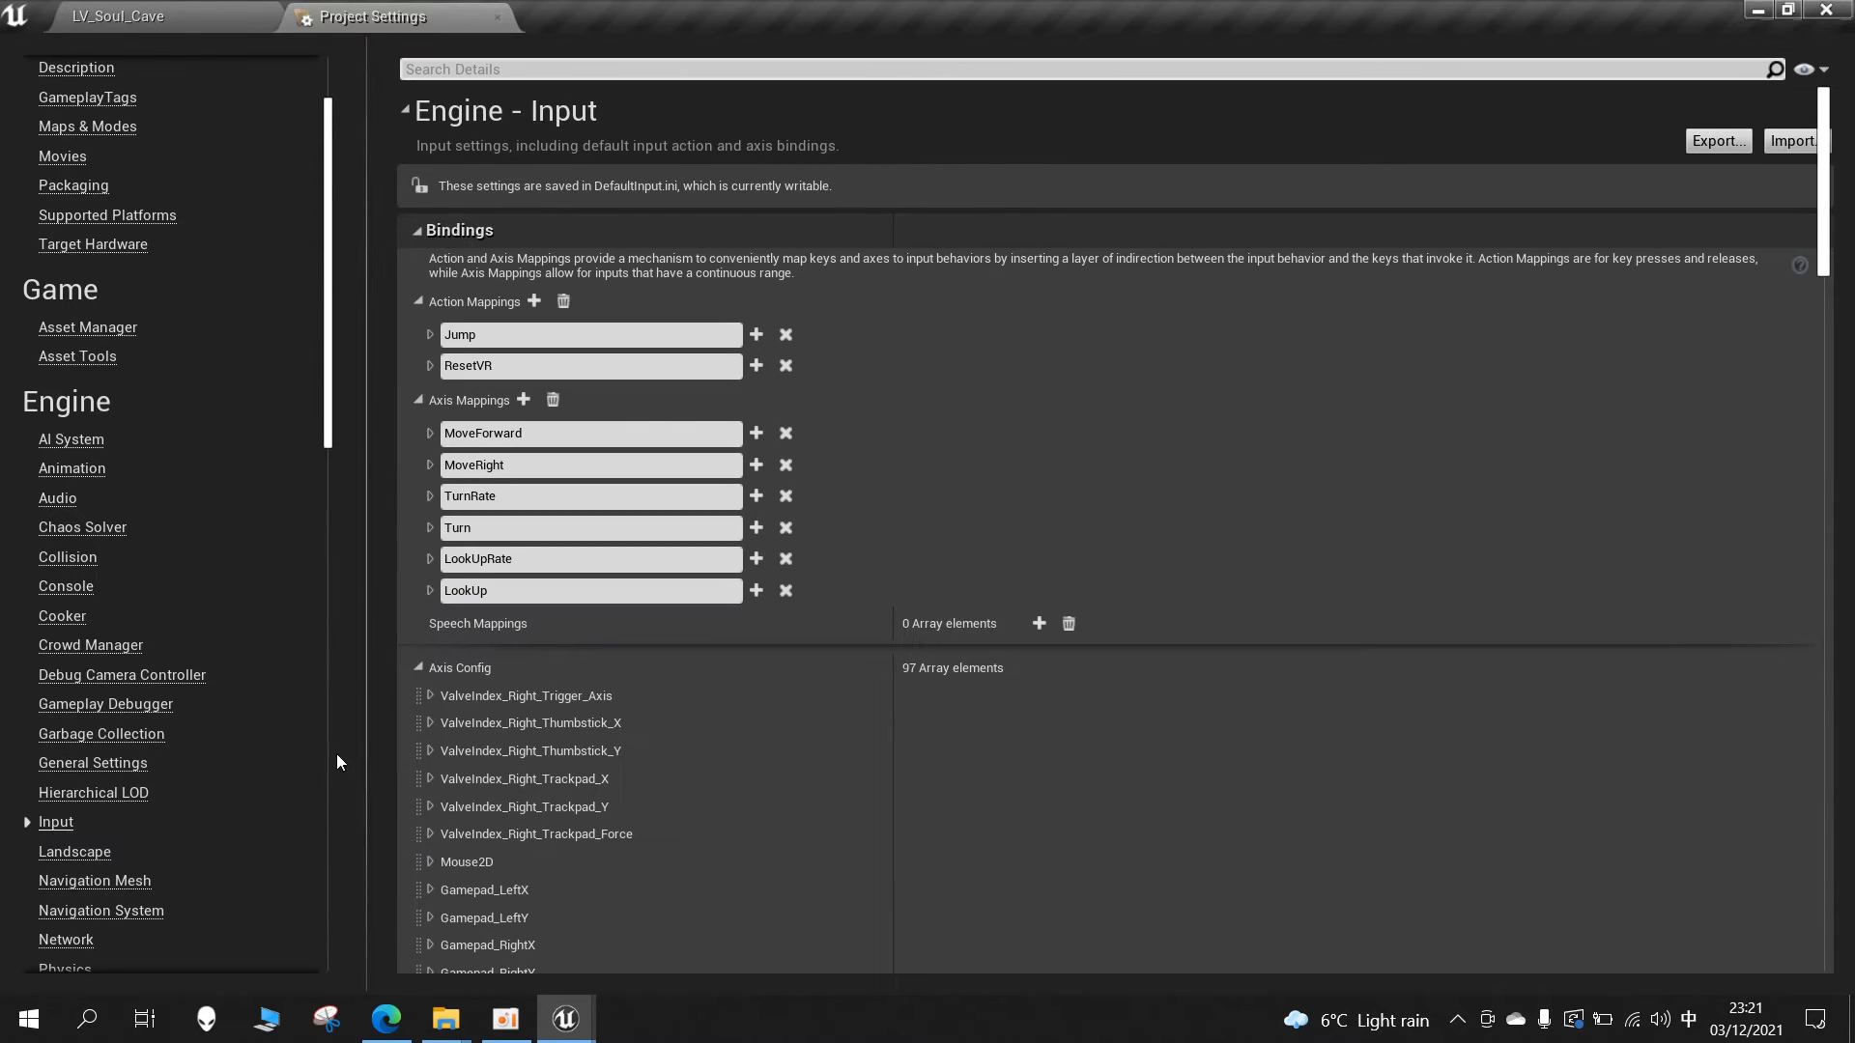
{"action": "left_click", "coordinate": [1718, 140]}
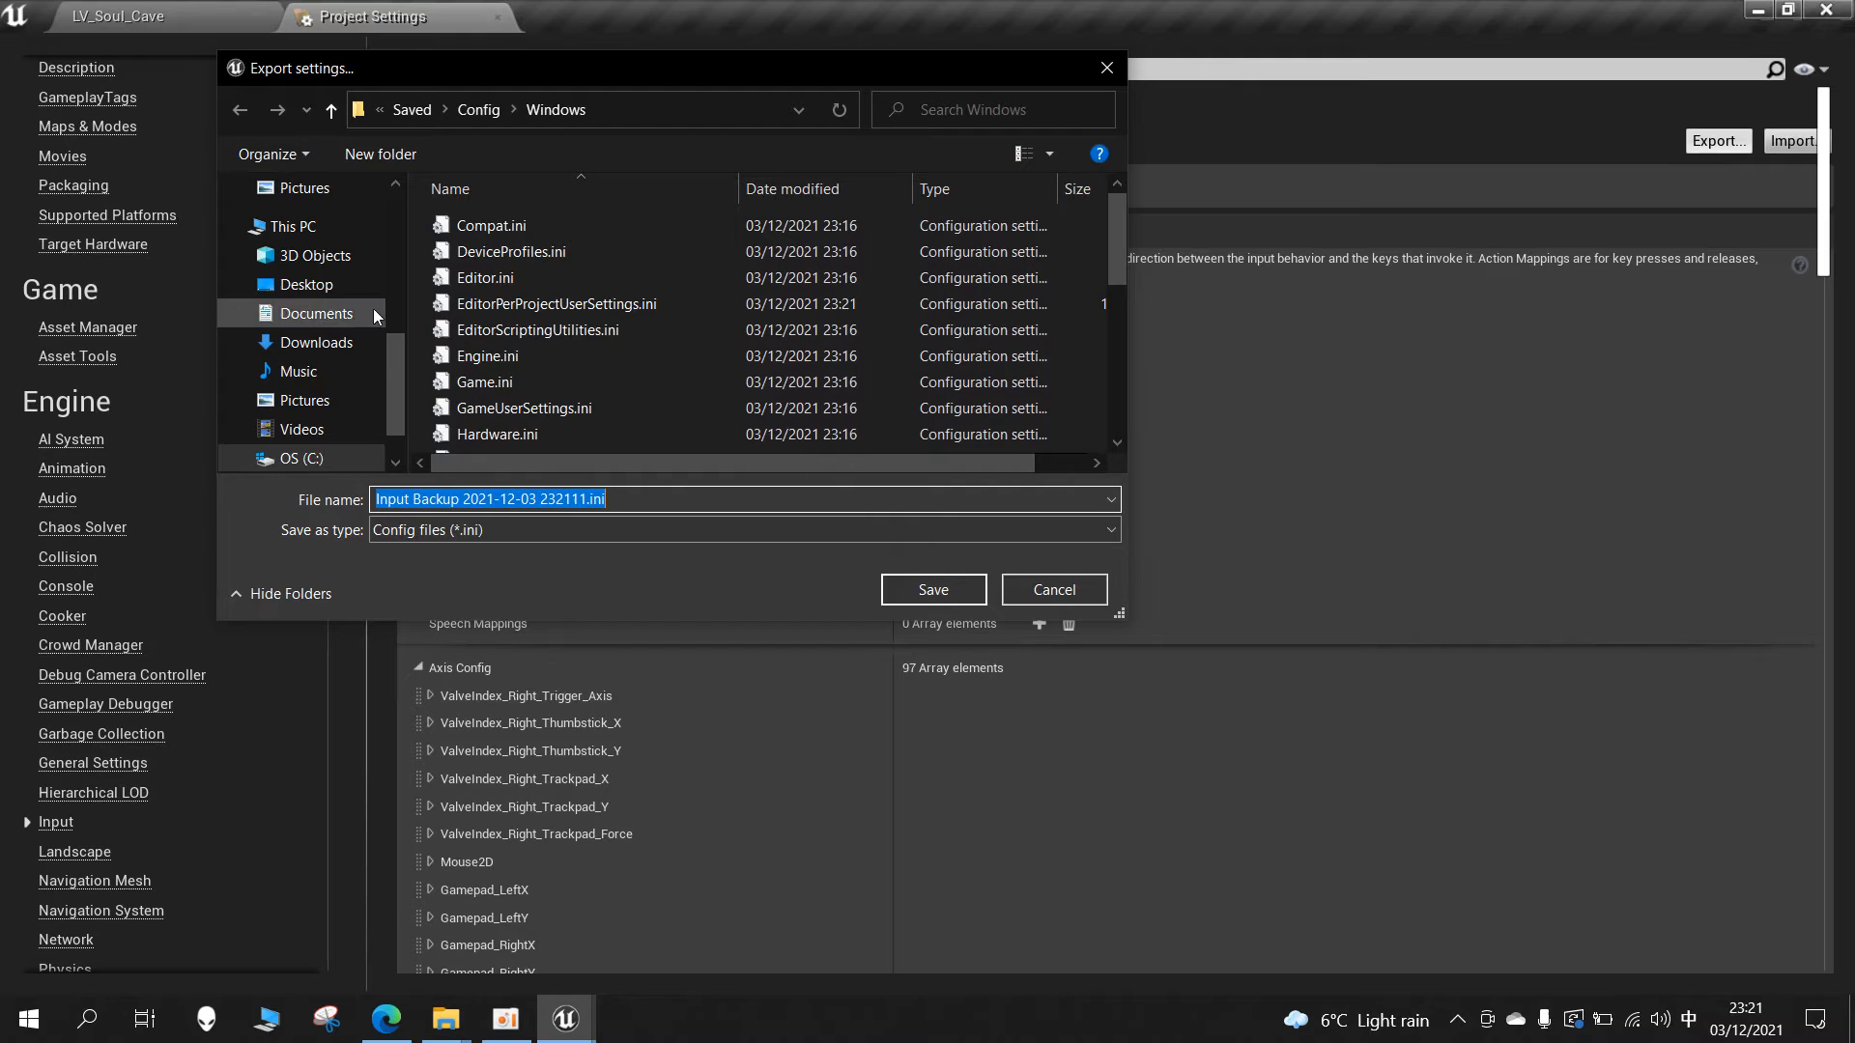
{"action": "left_click", "coordinate": [309, 284]}
{"action": "left_click", "coordinate": [933, 589]}
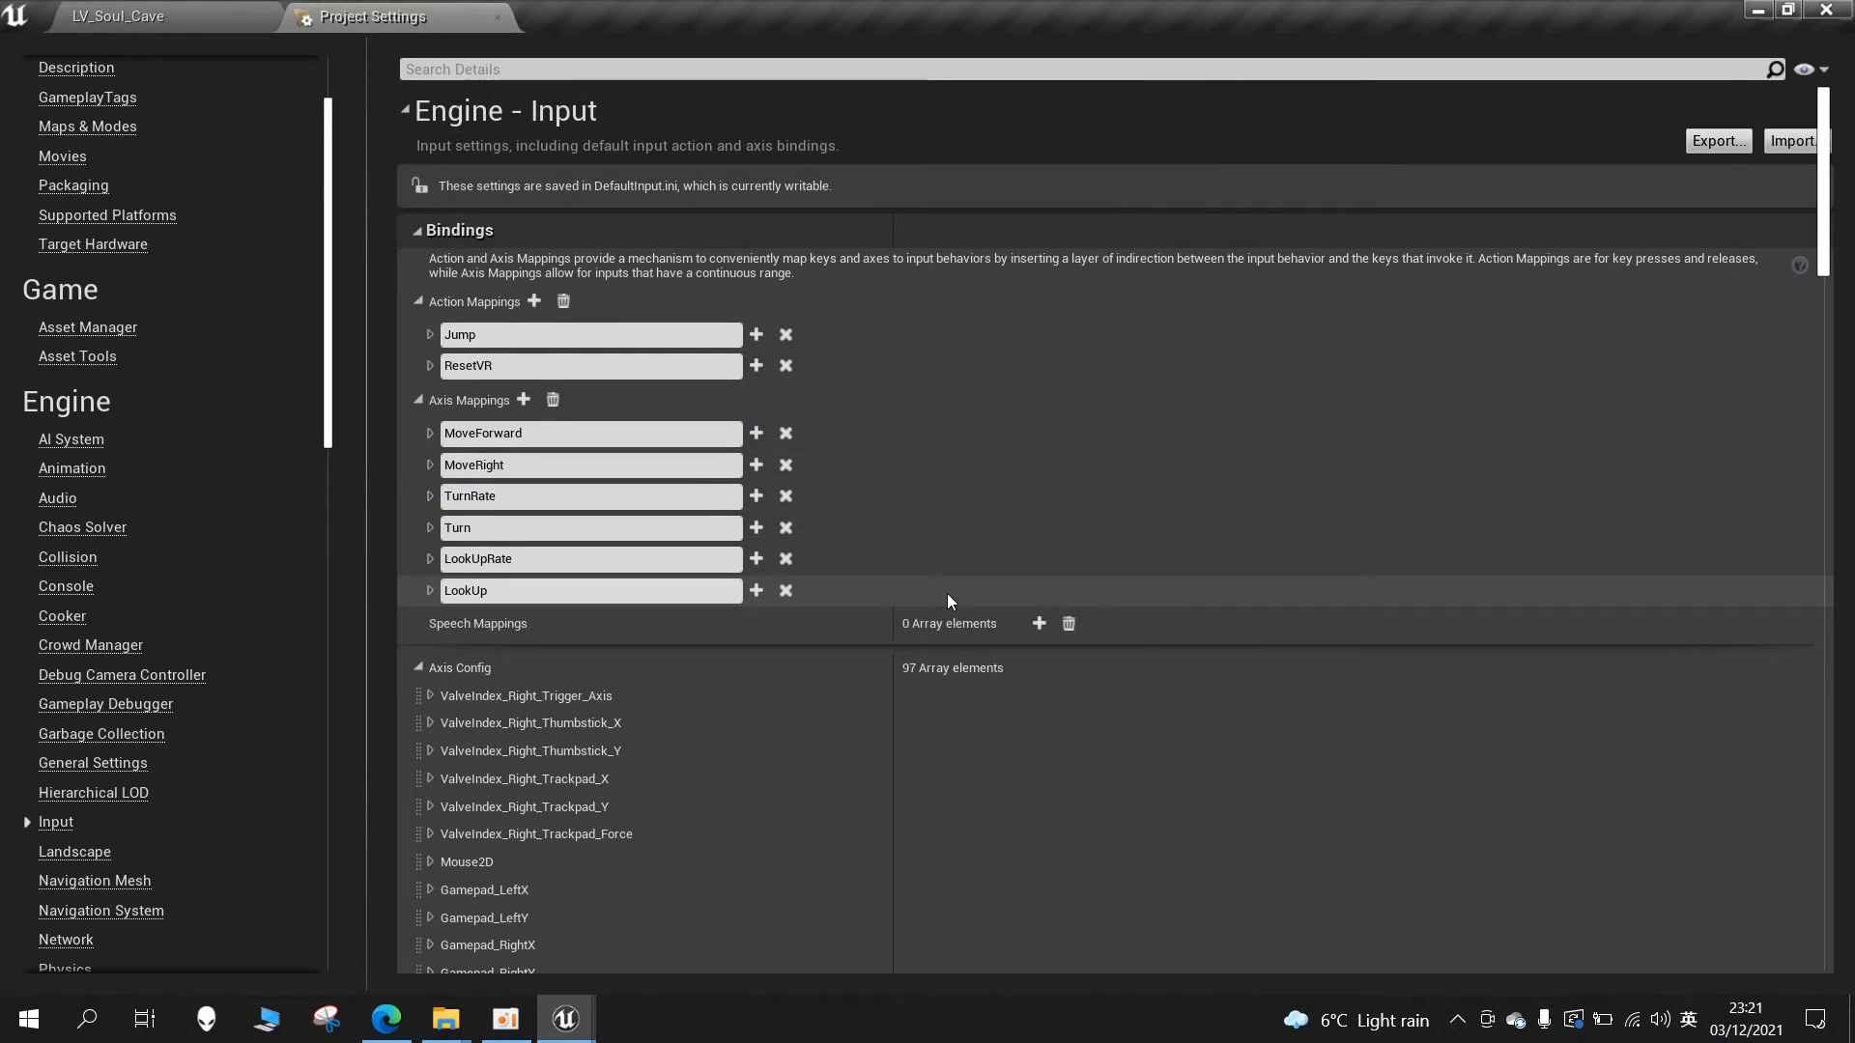
- Minimize the editor and select the Input and Crypto backup .ini files on the desktop
{"action": "left_click", "coordinate": [1757, 10]}
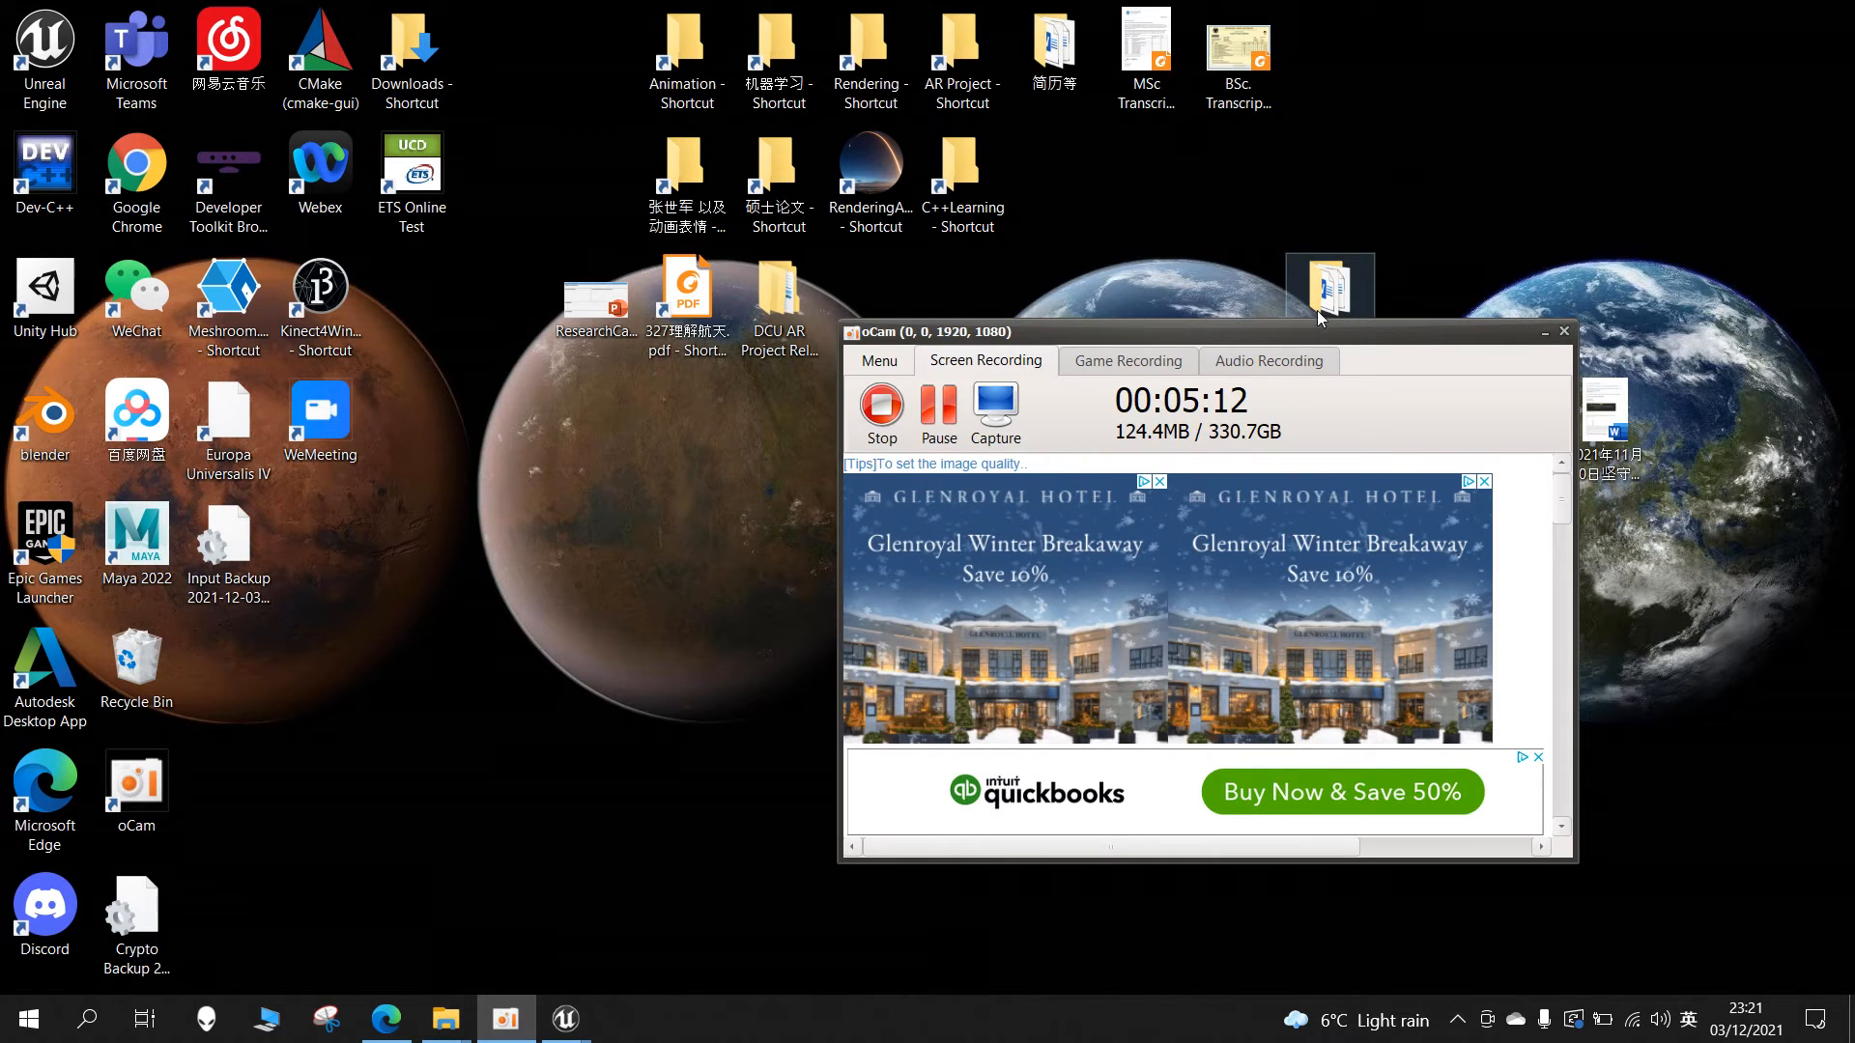
{"action": "left_click_drag", "start_coordinate": [1015, 361], "coordinate": [1590, 738]}
{"action": "left_click_drag", "start_coordinate": [691, 603], "coordinate": [778, 558]}
{"action": "left_click_drag", "start_coordinate": [228, 556], "coordinate": [687, 562]}
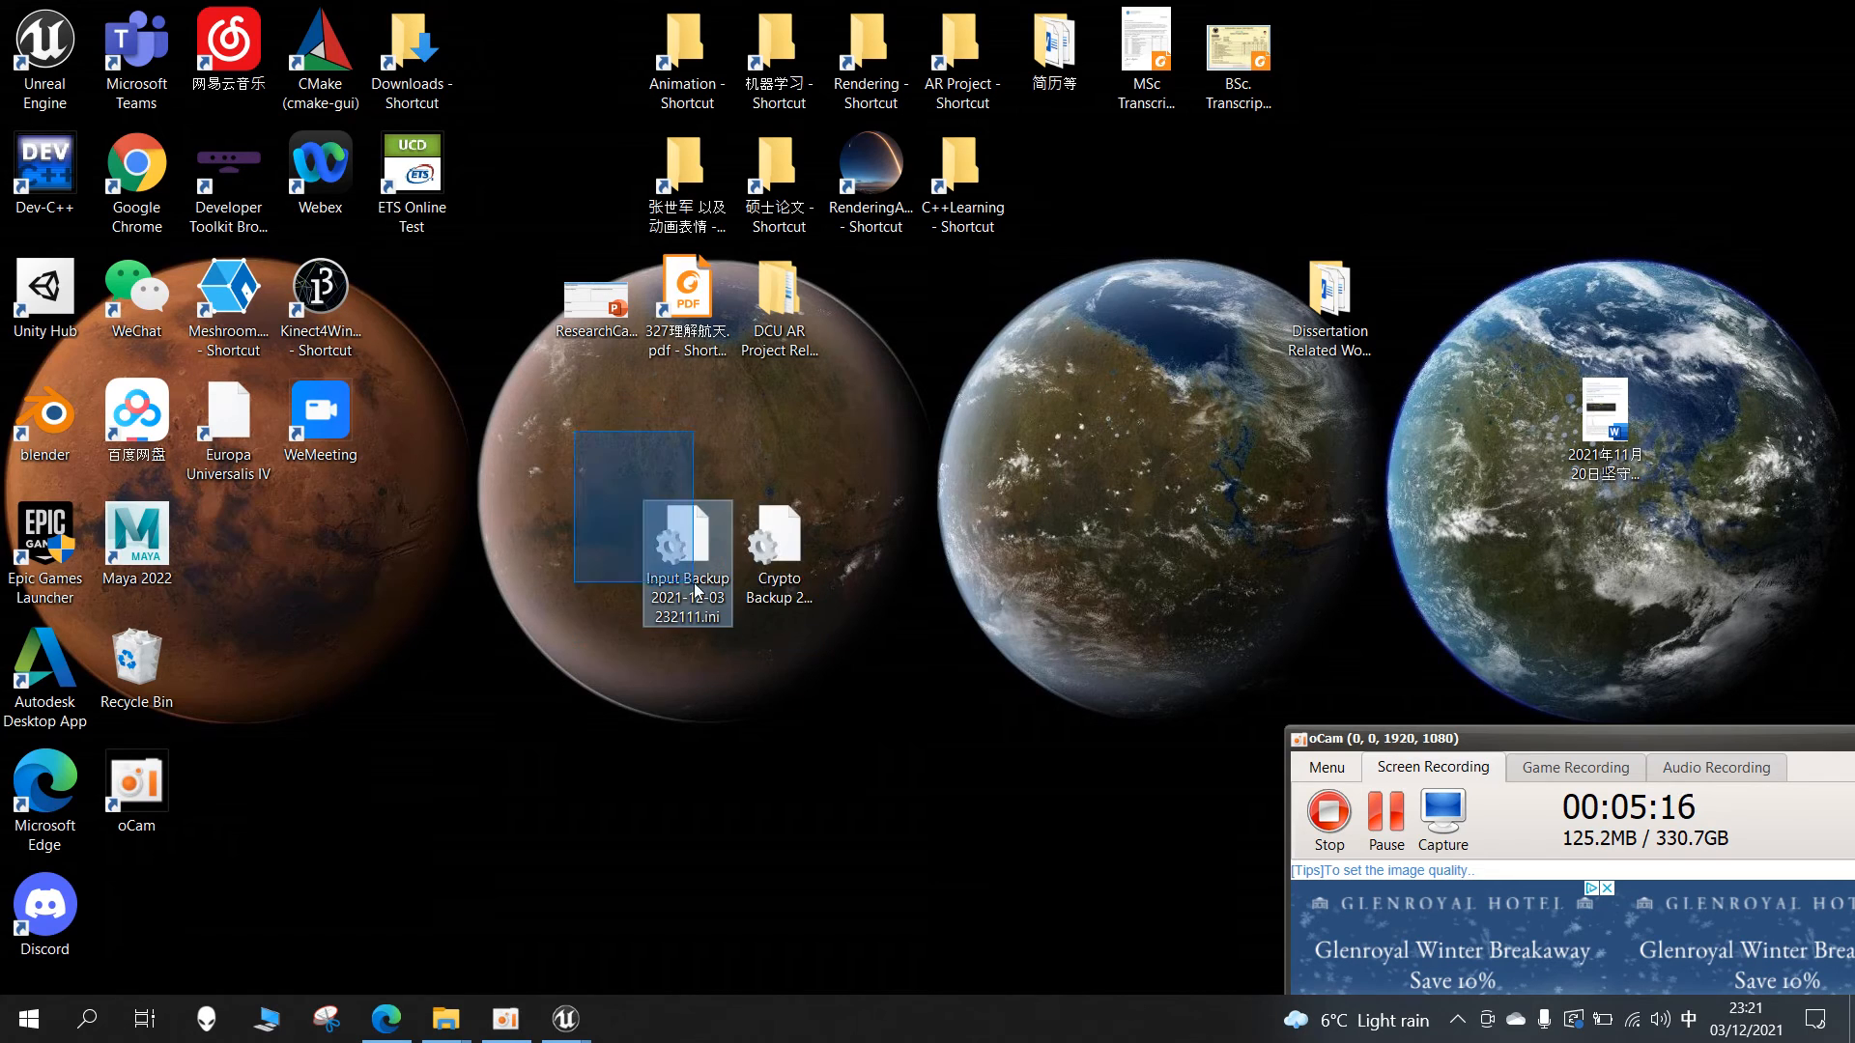
{"action": "left_click_drag", "start_coordinate": [577, 432], "coordinate": [954, 799]}
- Paste both backup files into MonkeyKingReduced's Config folder under Unreal Projects
{"action": "double_click", "coordinate": [869, 185]}
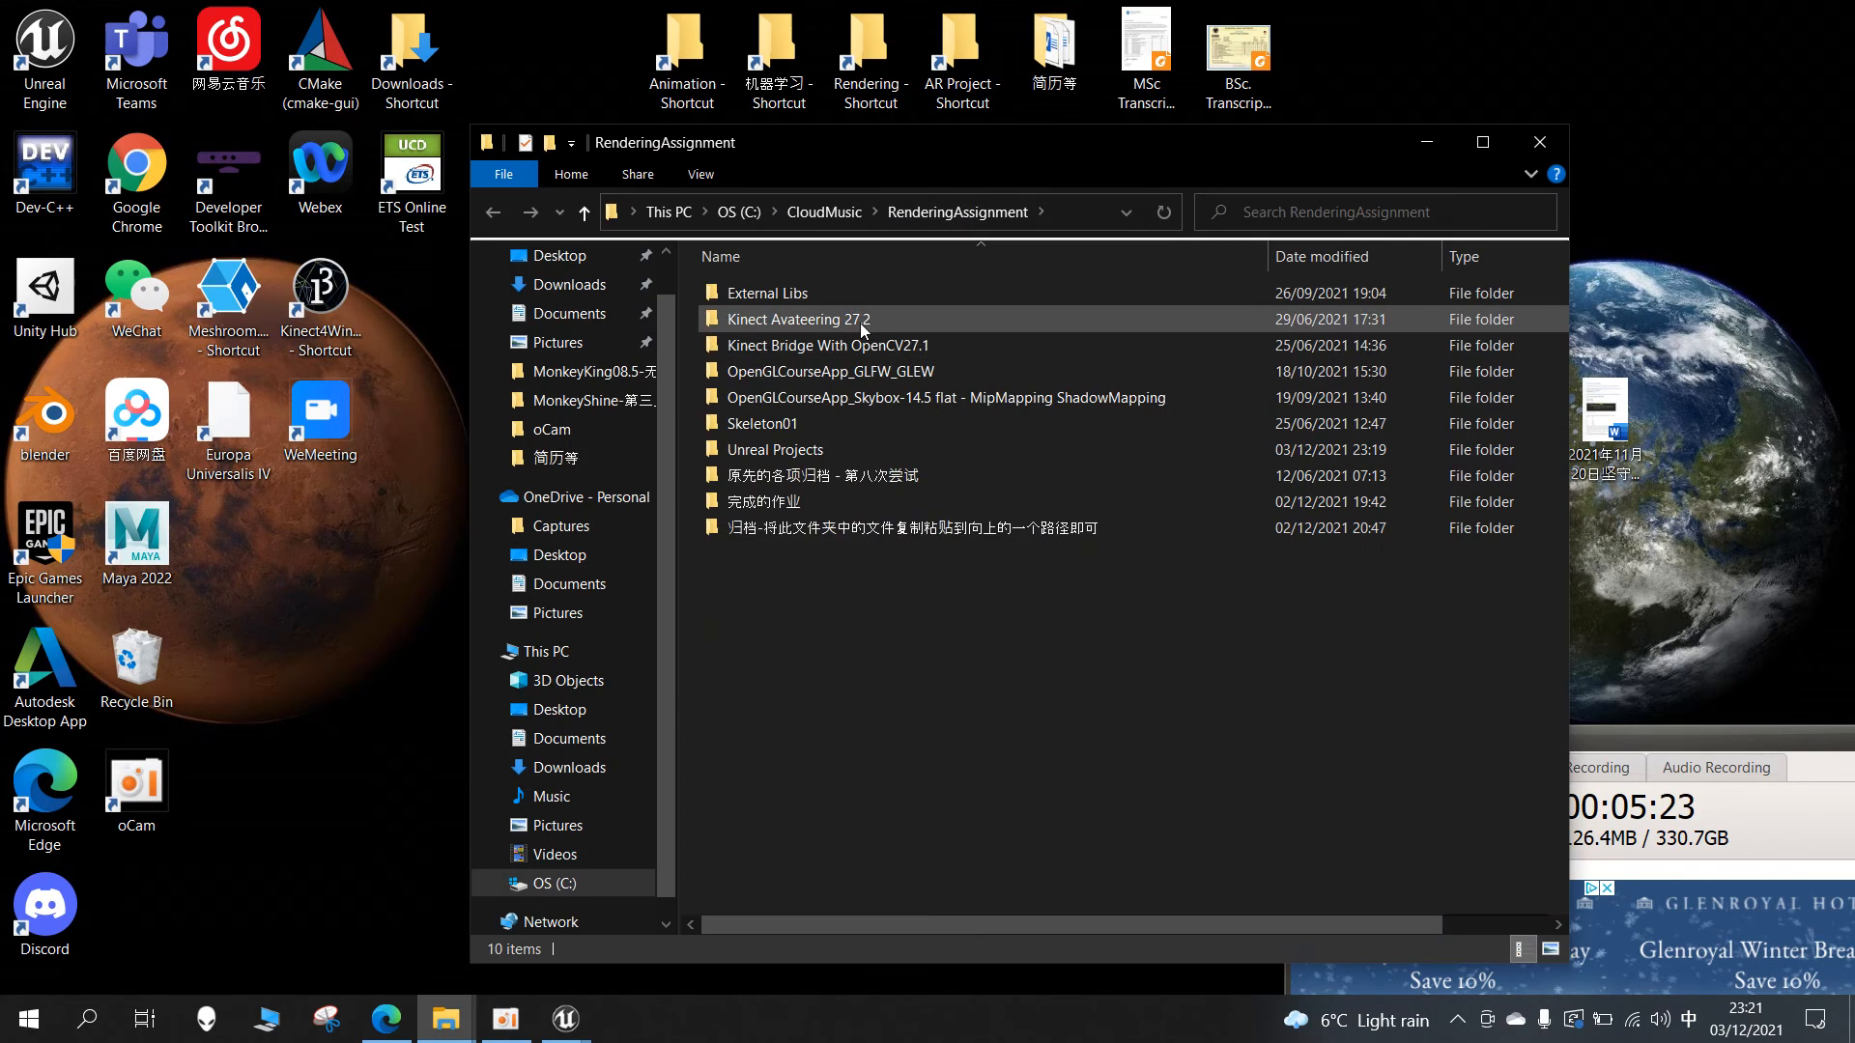
{"action": "double_click", "coordinate": [782, 451]}
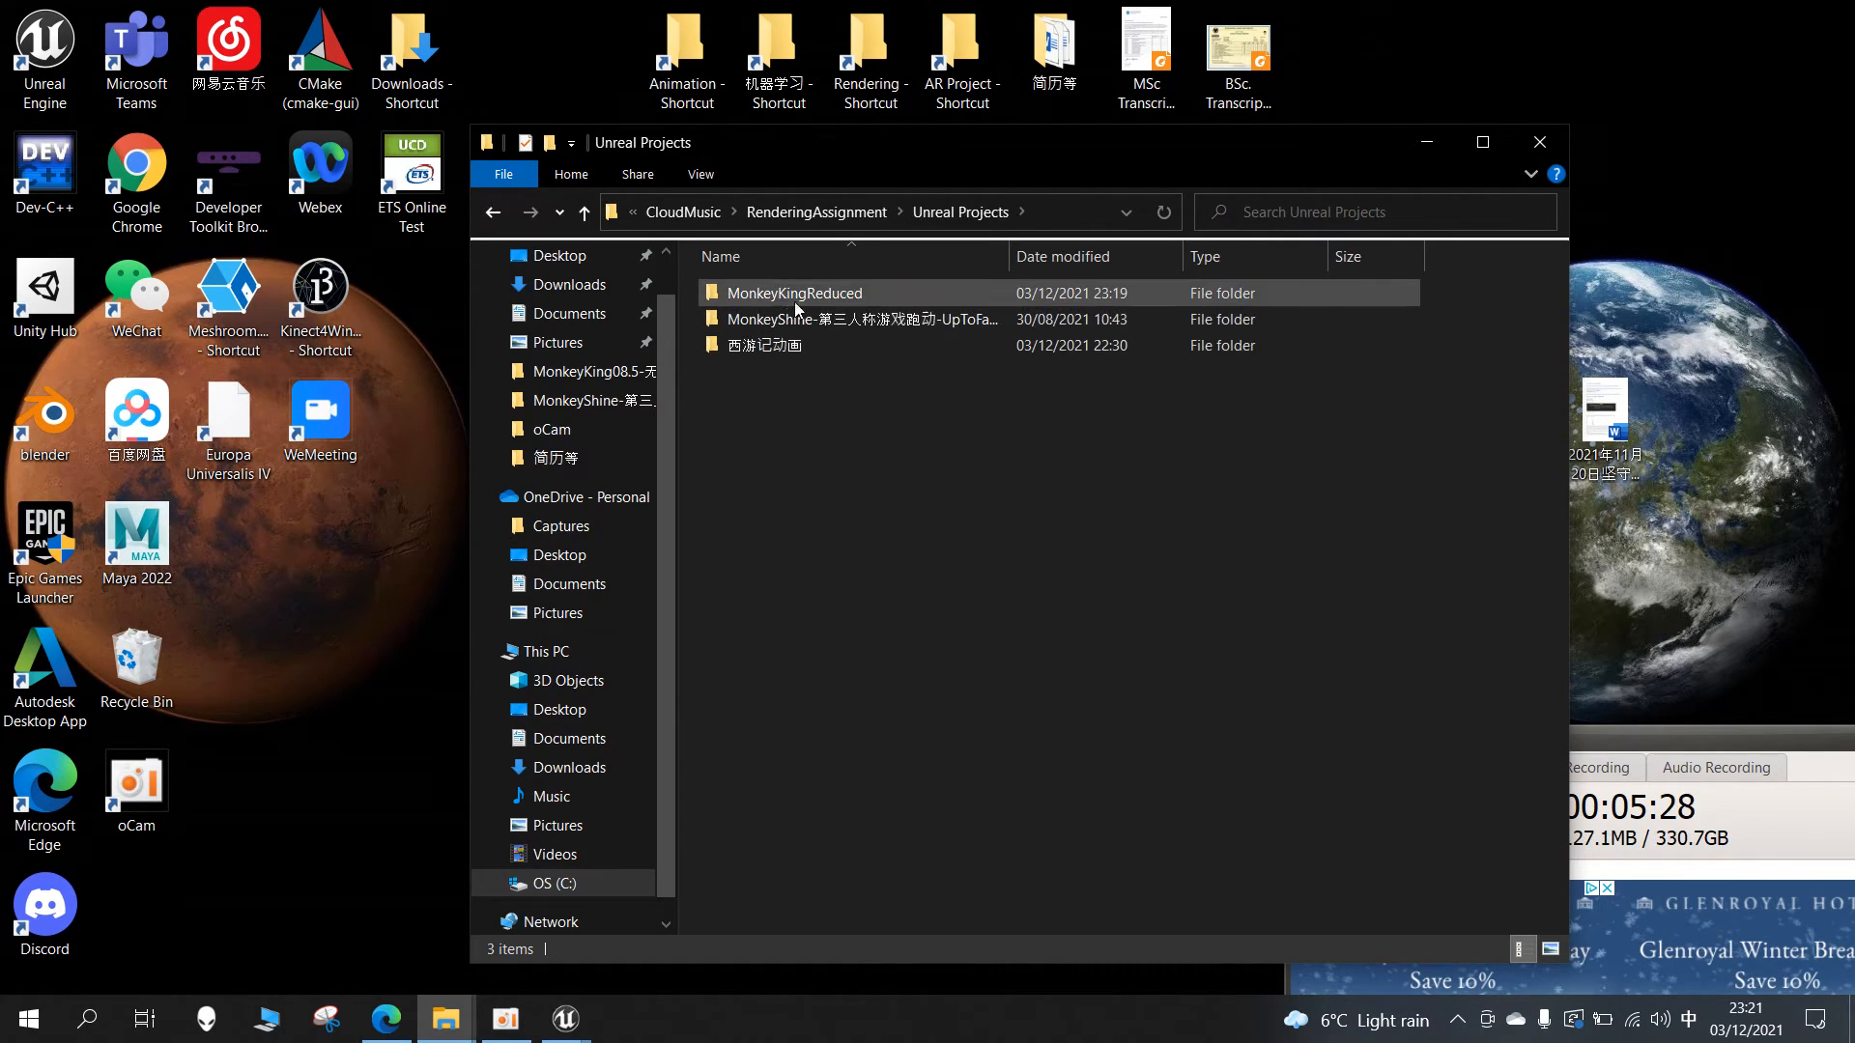
{"action": "double_click", "coordinate": [795, 299]}
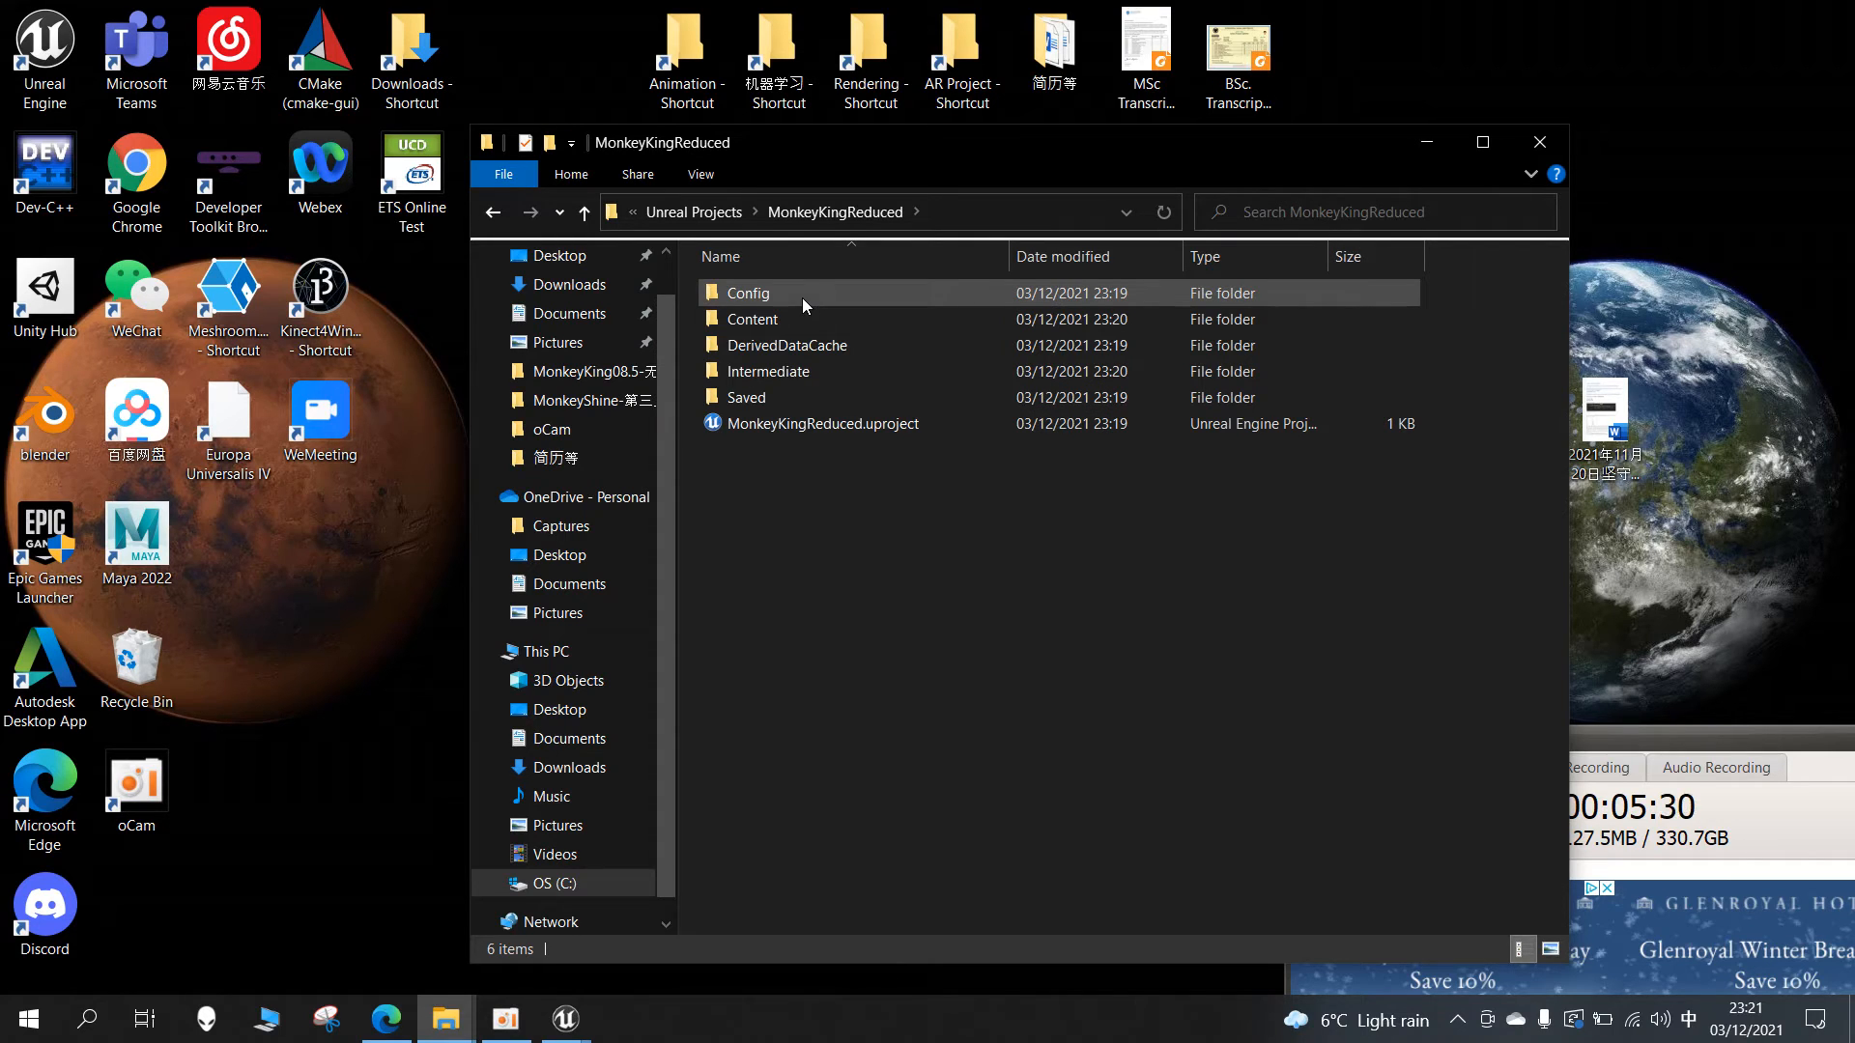
{"action": "double_click", "coordinate": [846, 292]}
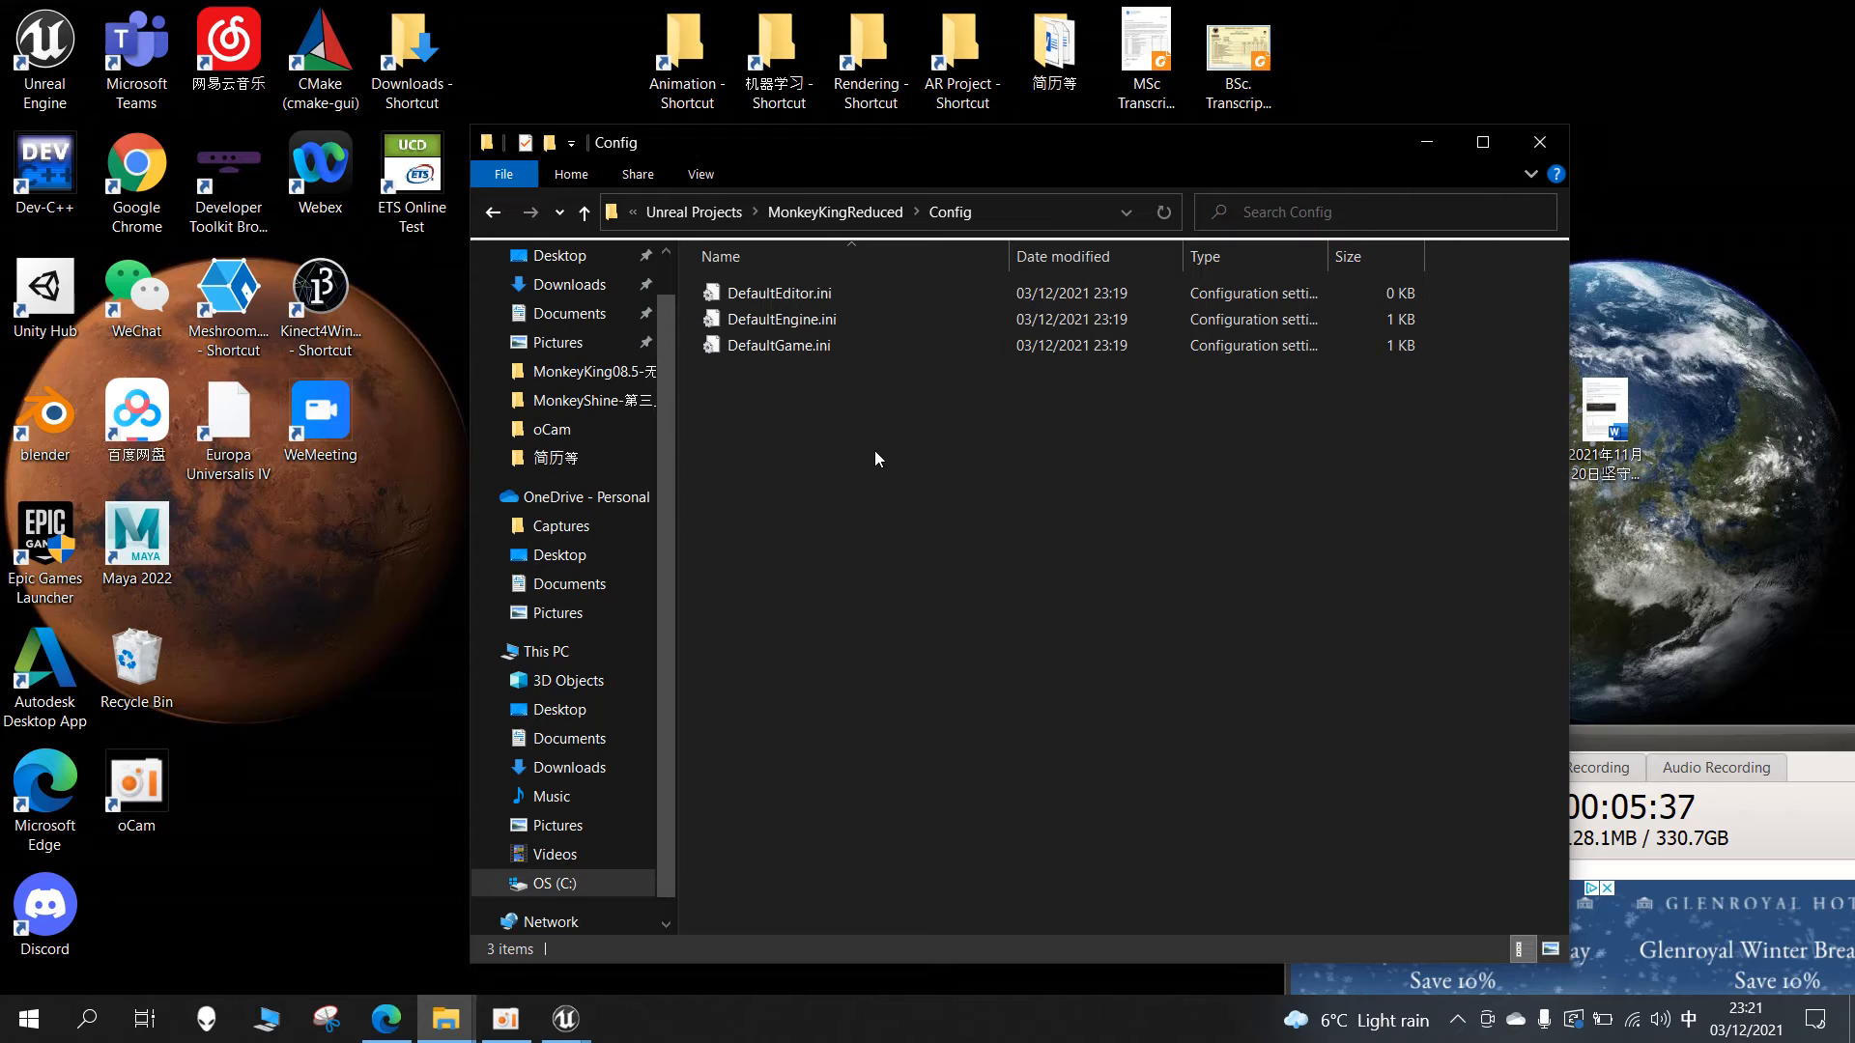
{"action": "key", "text": "ctrl+v"}
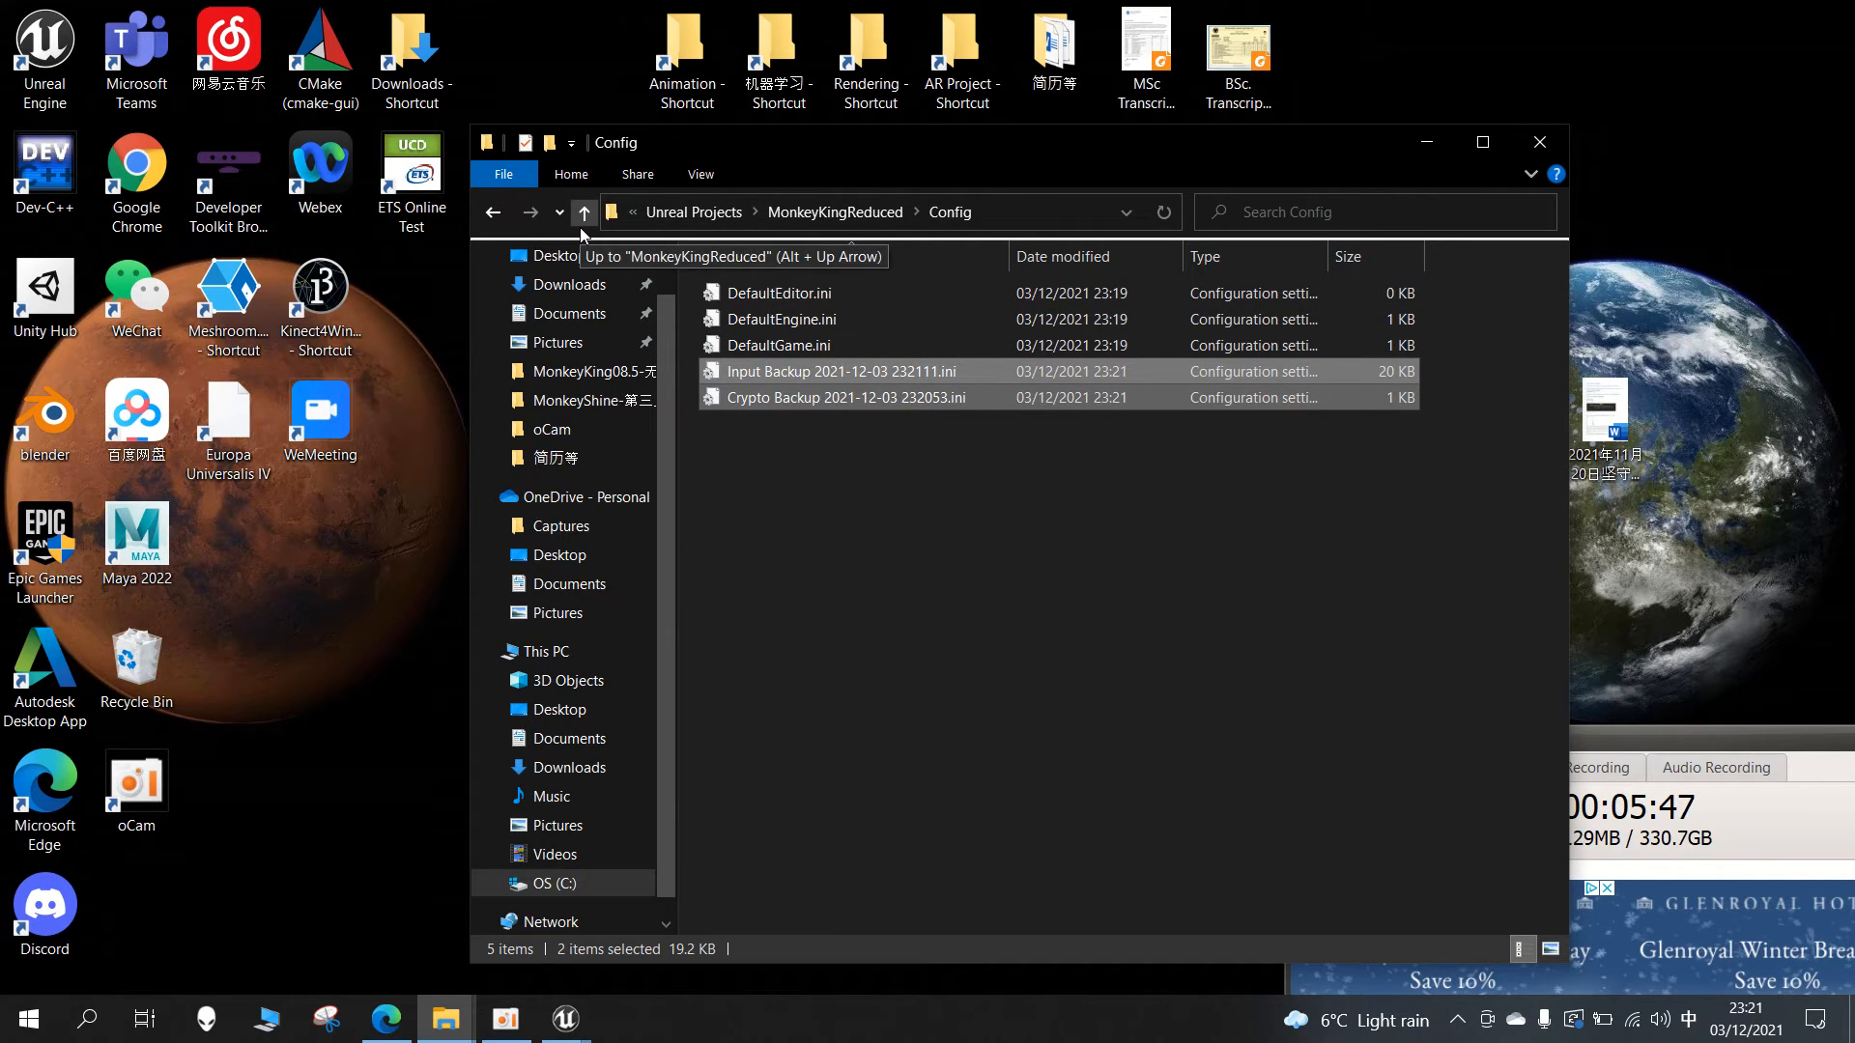
{"action": "left_click", "coordinate": [583, 213]}
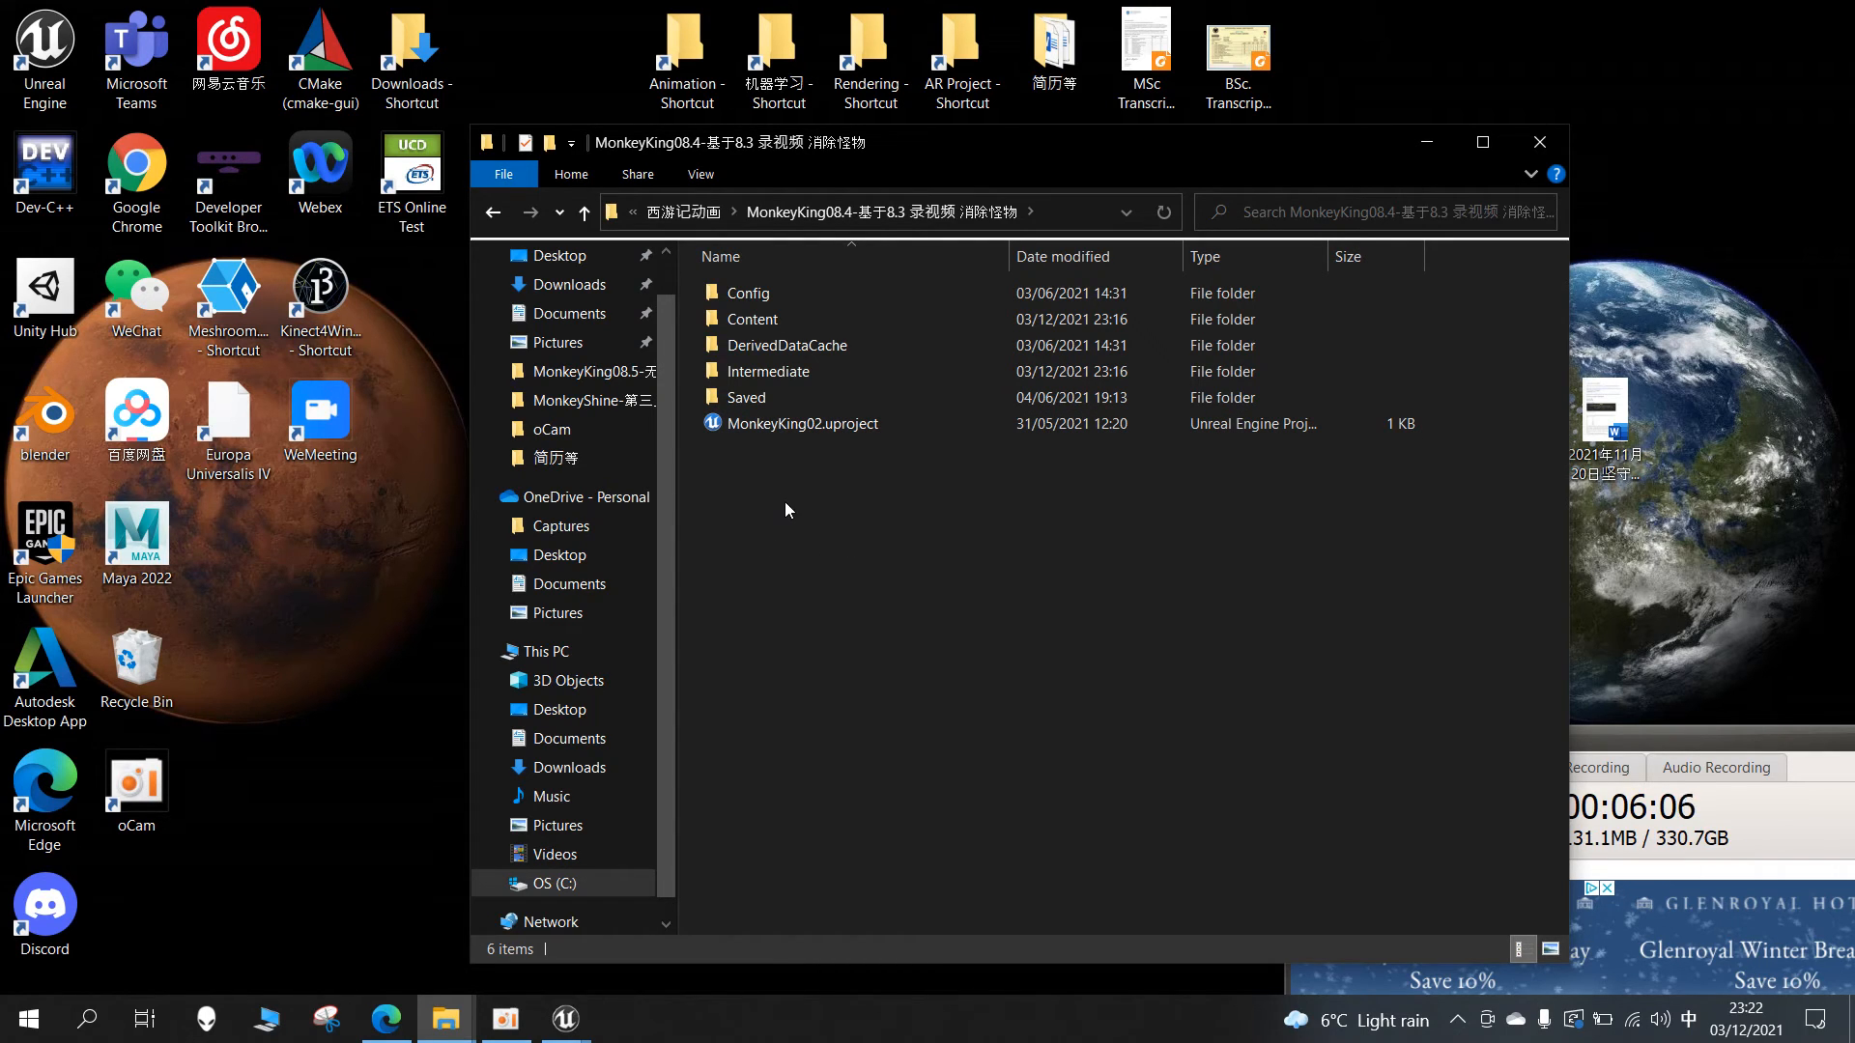
- Navigate back to the MonkeyKingReduced project folder and bring the Unreal editor to the front
{"action": "right_click", "coordinate": [727, 398]}
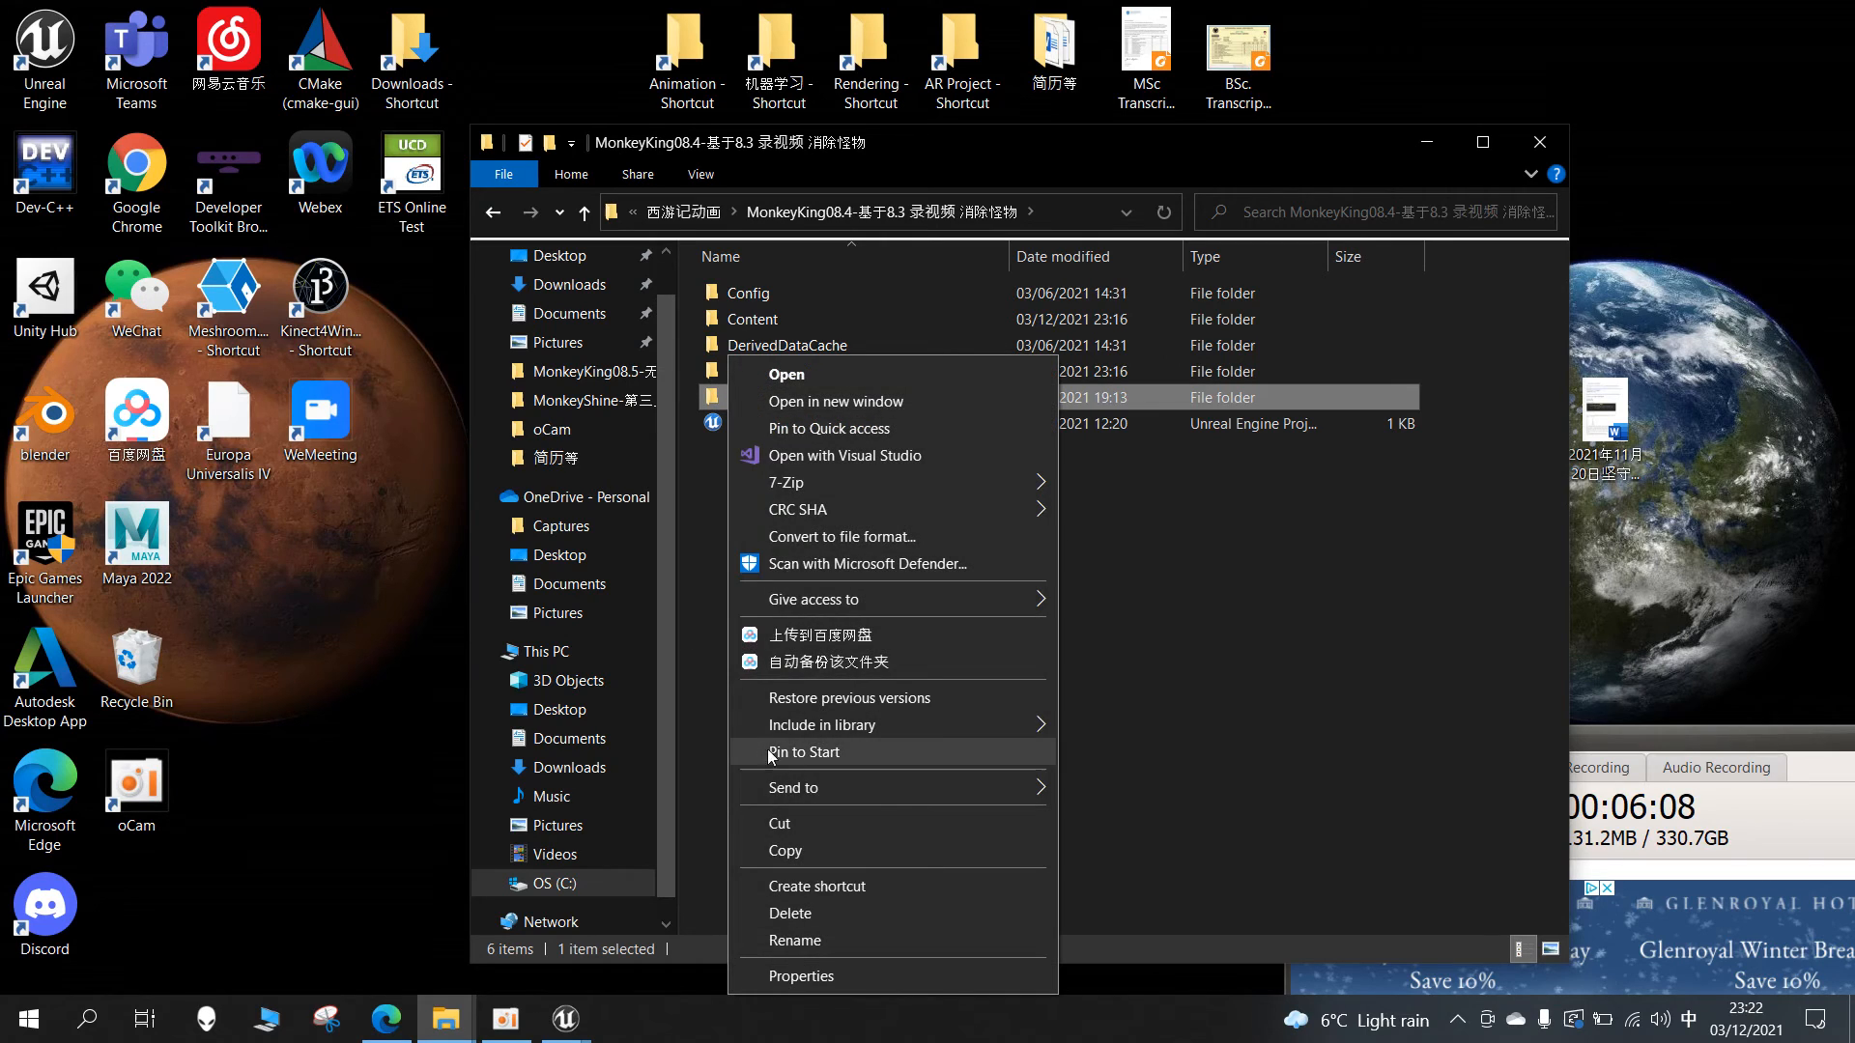
{"action": "left_click", "coordinate": [1378, 630]}
{"action": "left_click", "coordinate": [585, 212]}
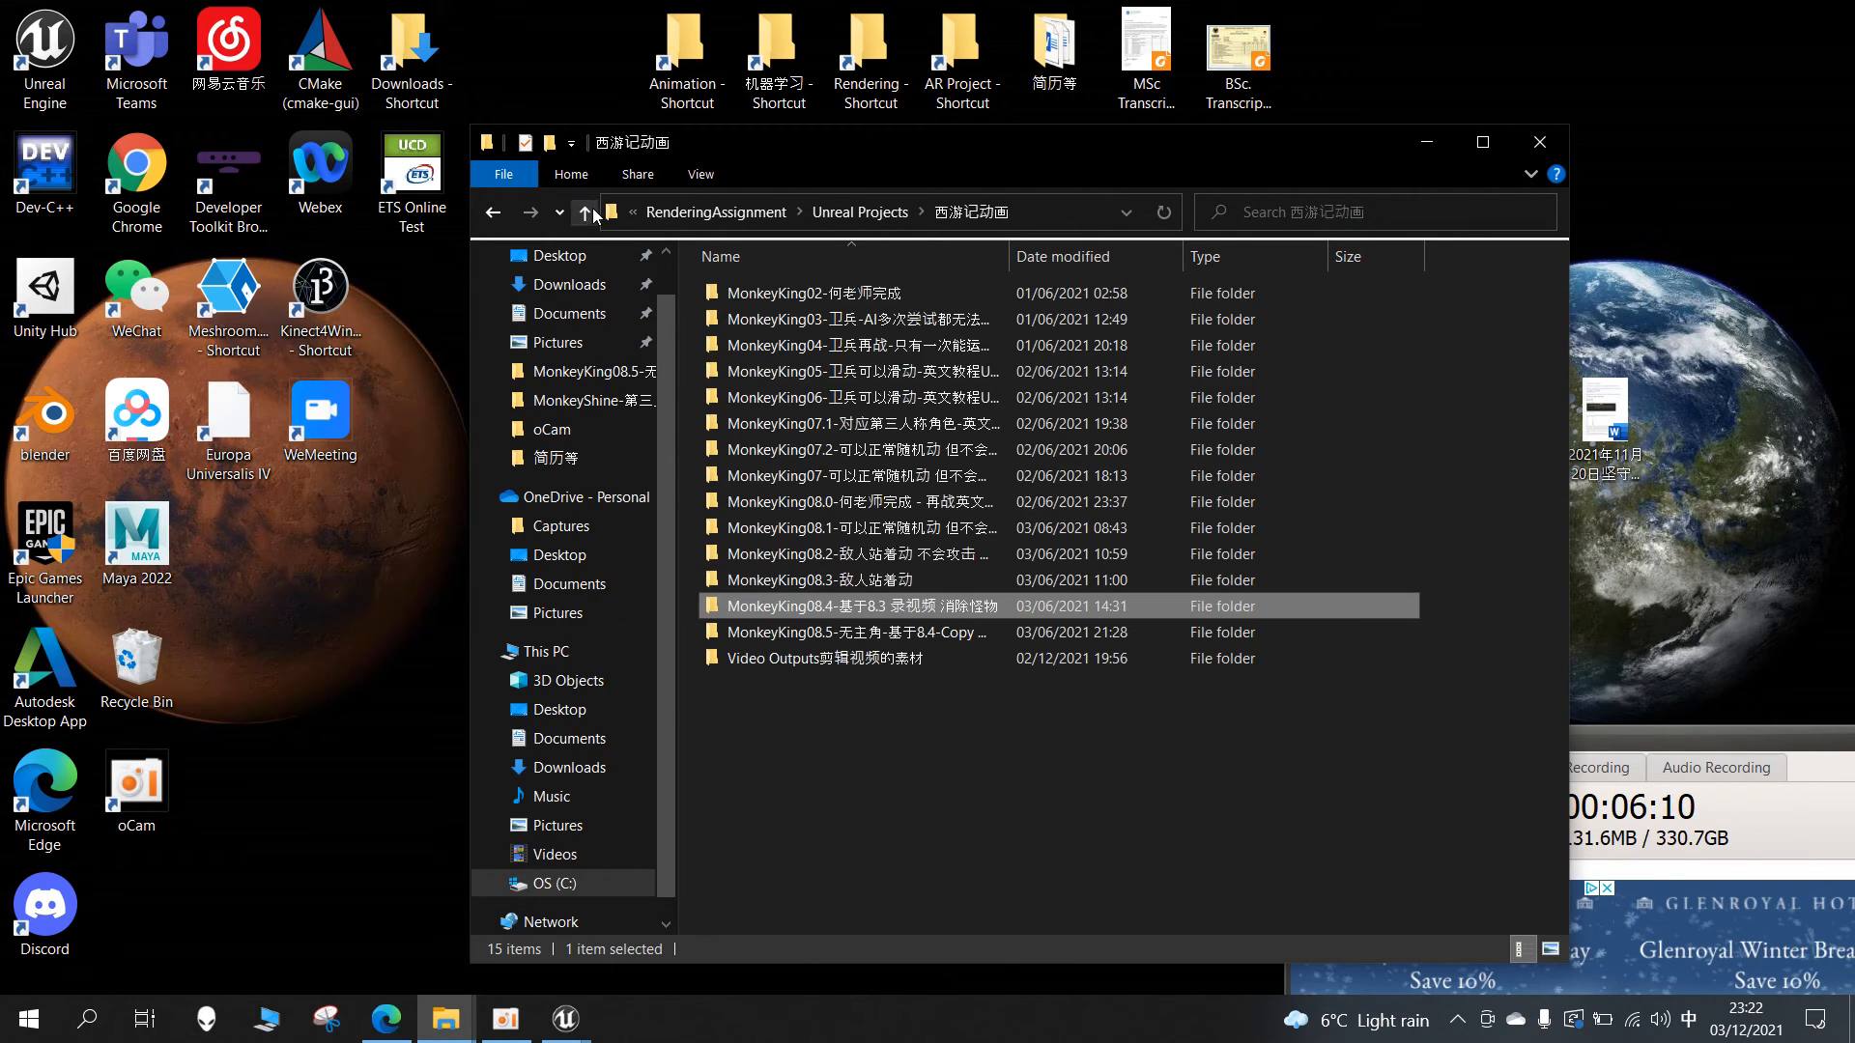
{"action": "left_click", "coordinate": [585, 212]}
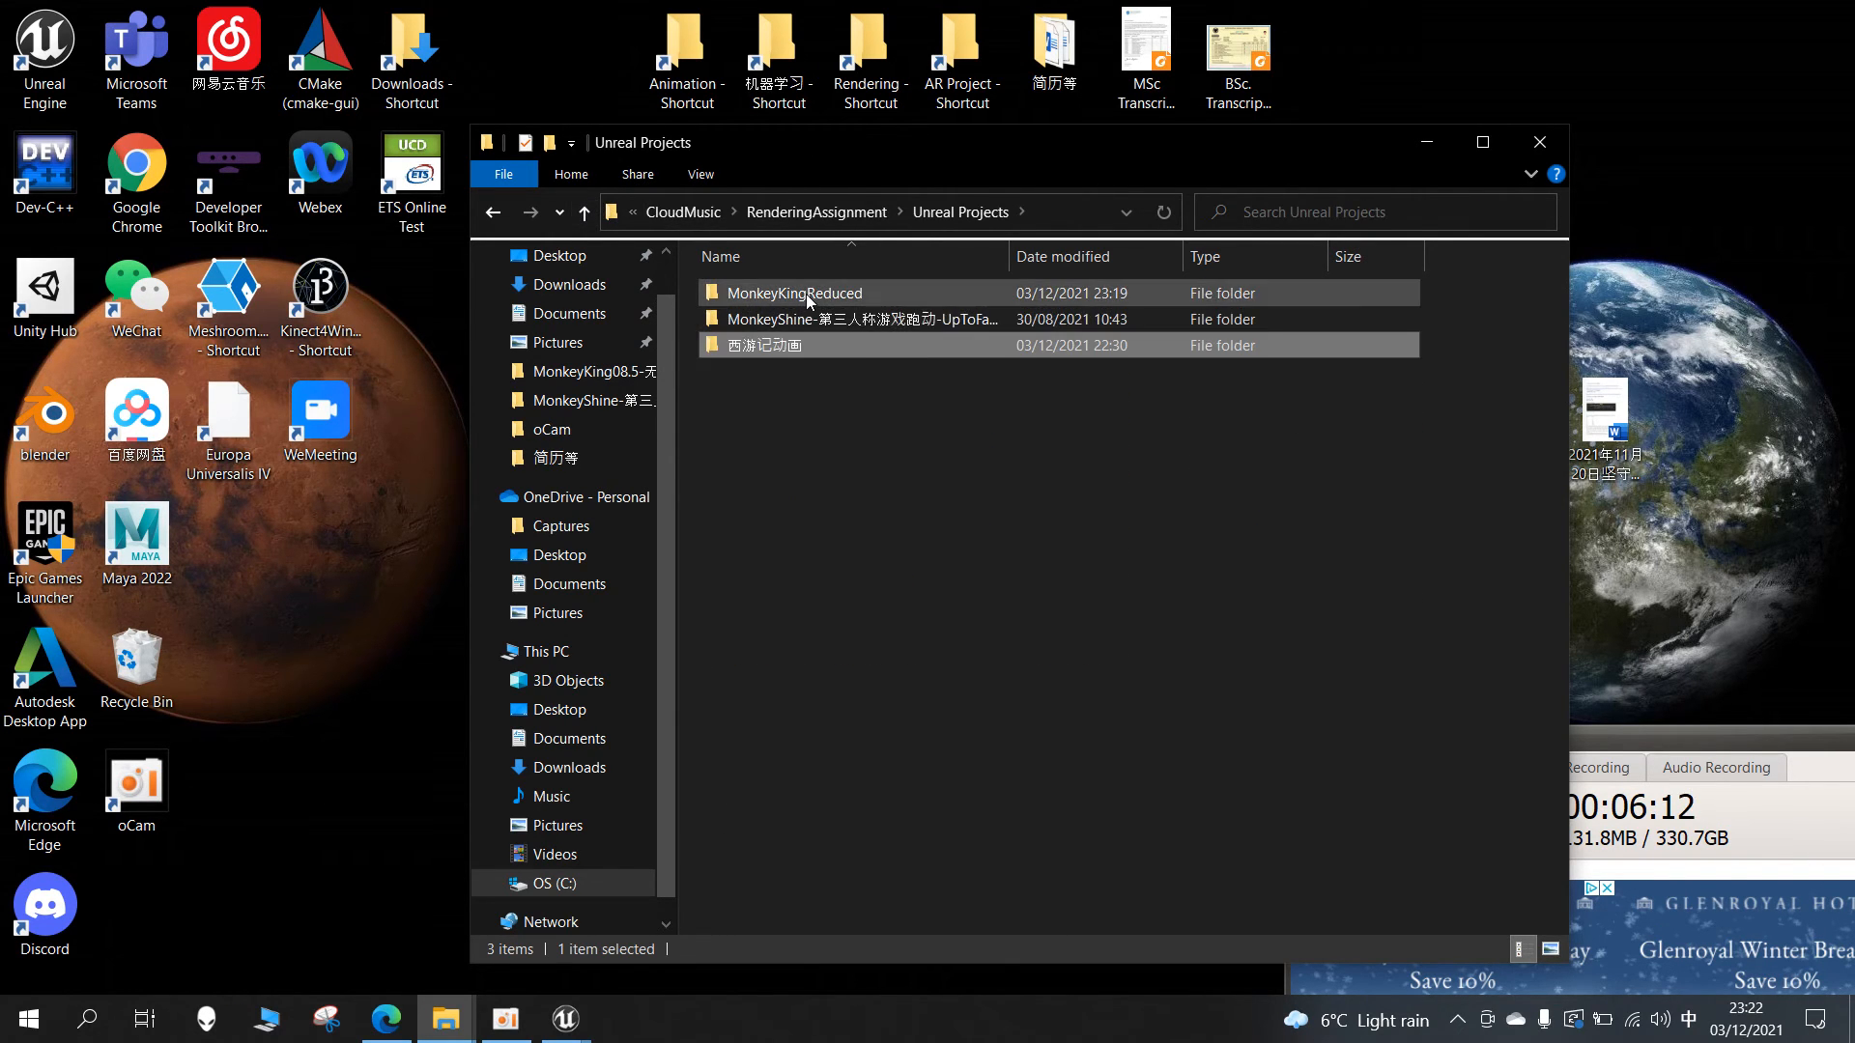
{"action": "double_click", "coordinate": [784, 294]}
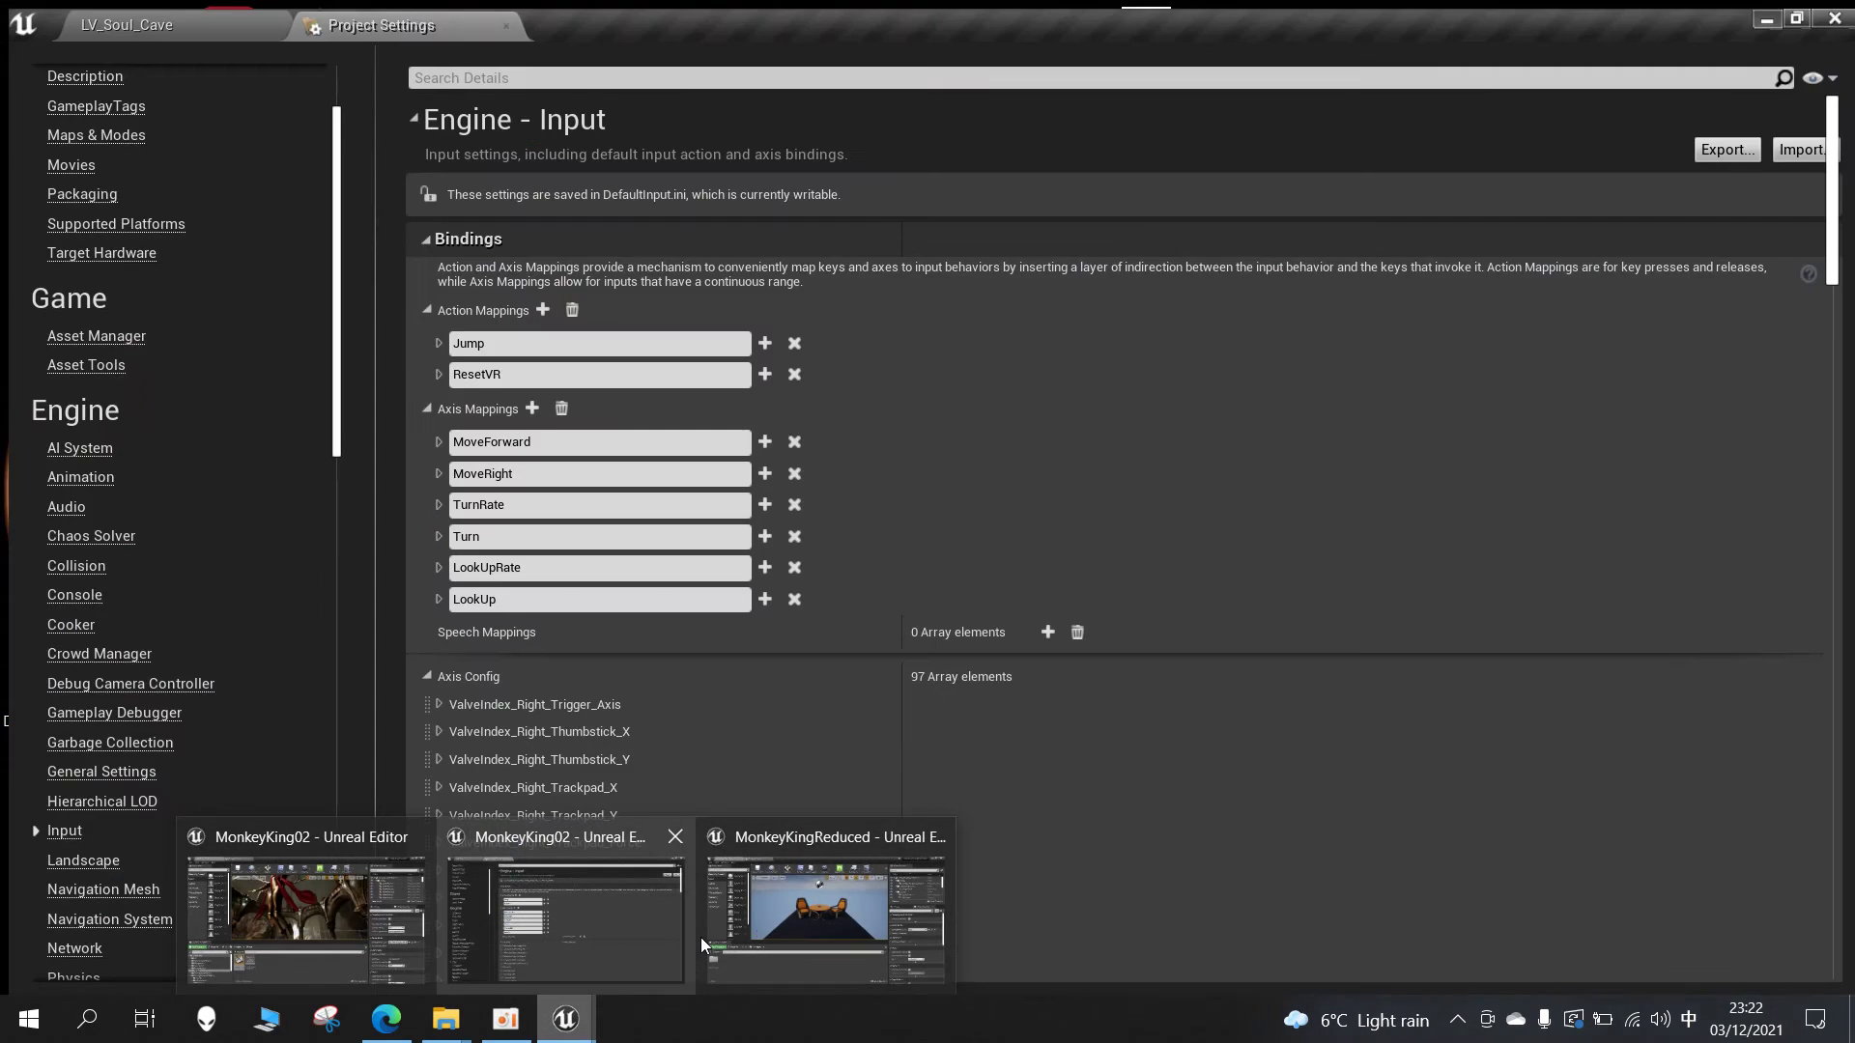
{"action": "left_click", "coordinate": [701, 938]}
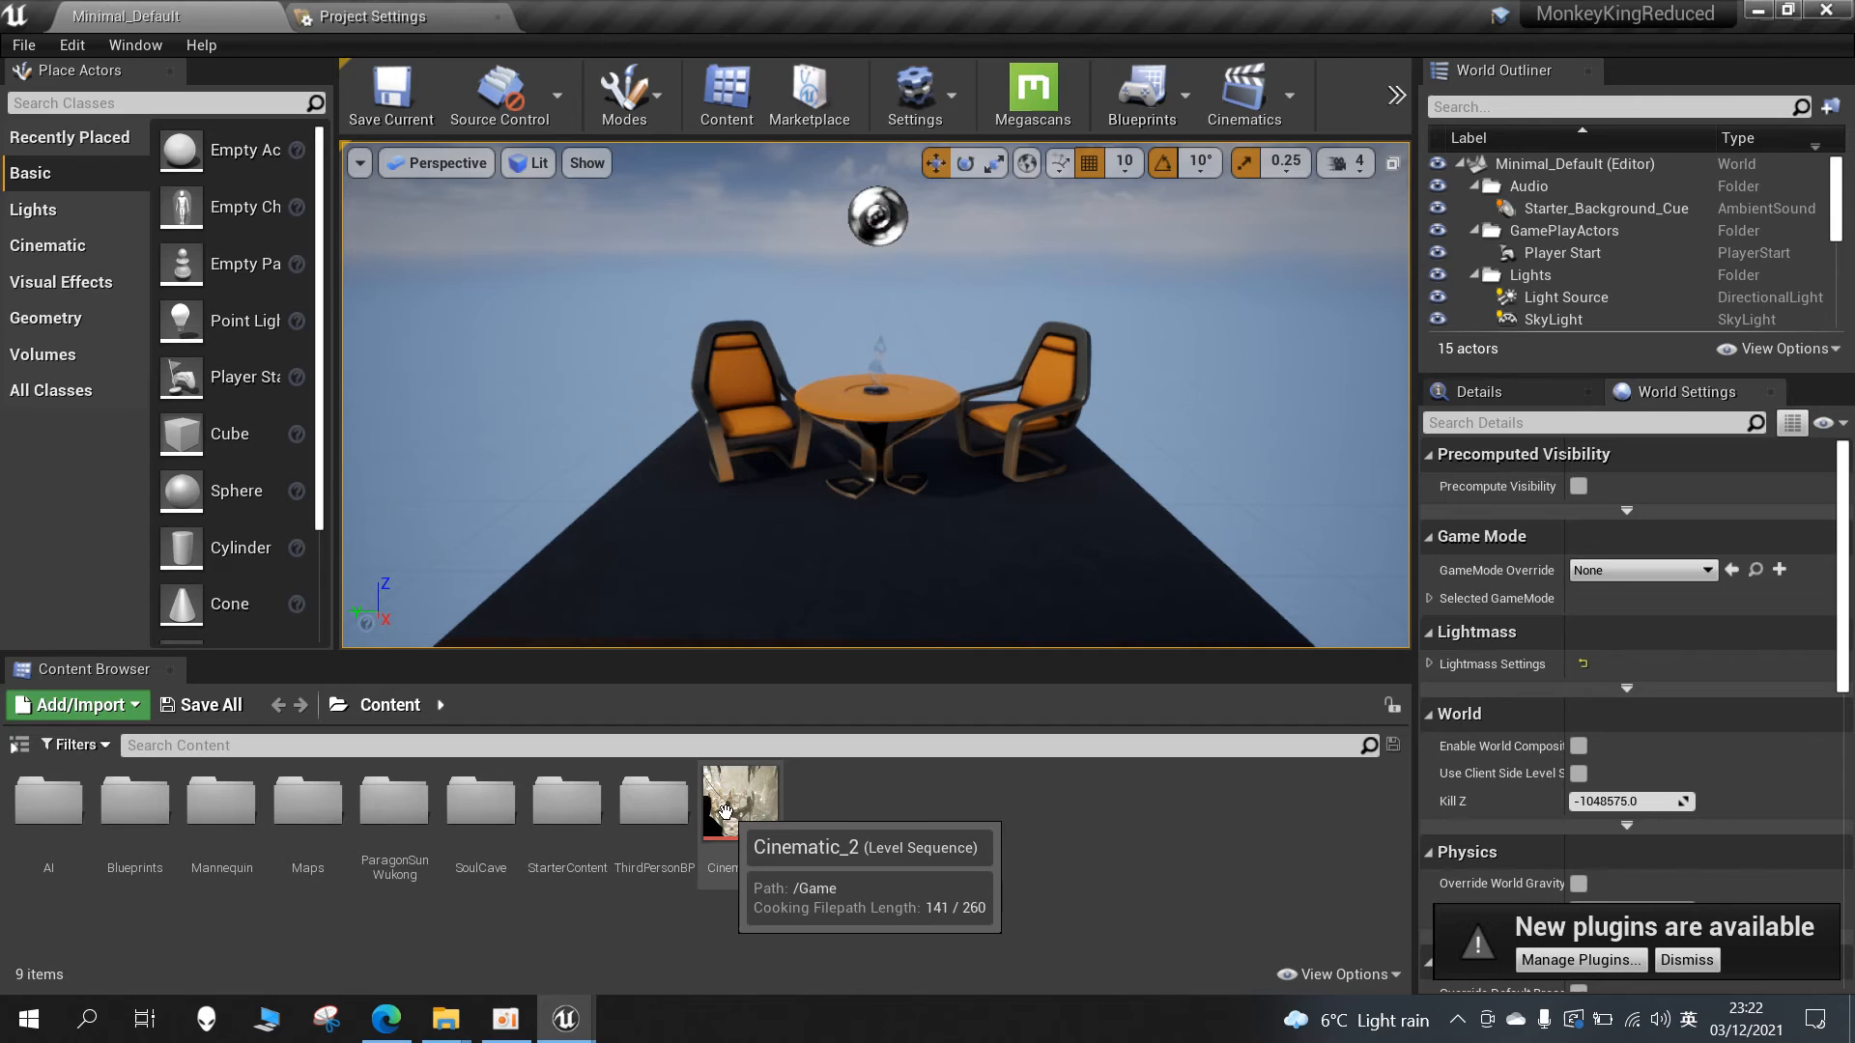
- Browse SoulCave and back to Content, then load LV_Soul_Cave from the Maps folder
{"action": "double_click", "coordinate": [492, 810]}
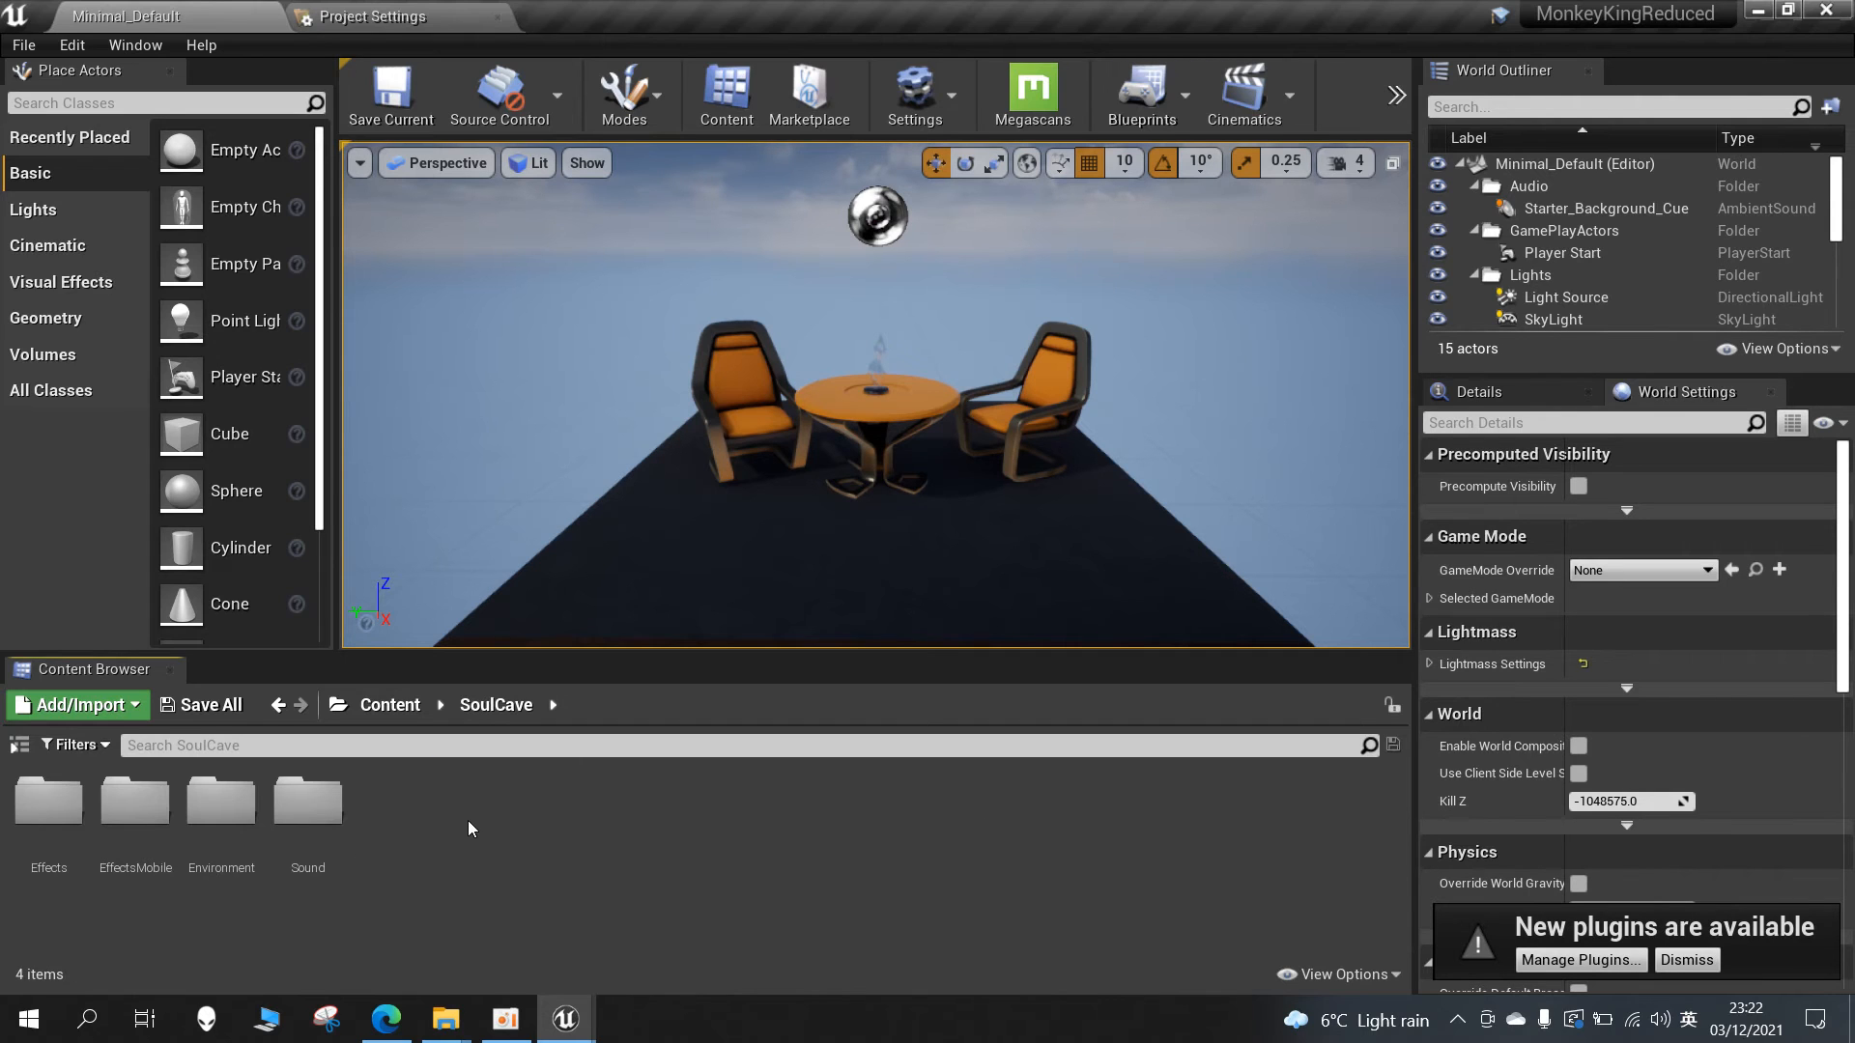
{"action": "double_click", "coordinate": [221, 805]}
{"action": "key", "text": "alt+Left"}
{"action": "key", "text": "alt+Left"}
{"action": "left_click", "coordinate": [322, 822]}
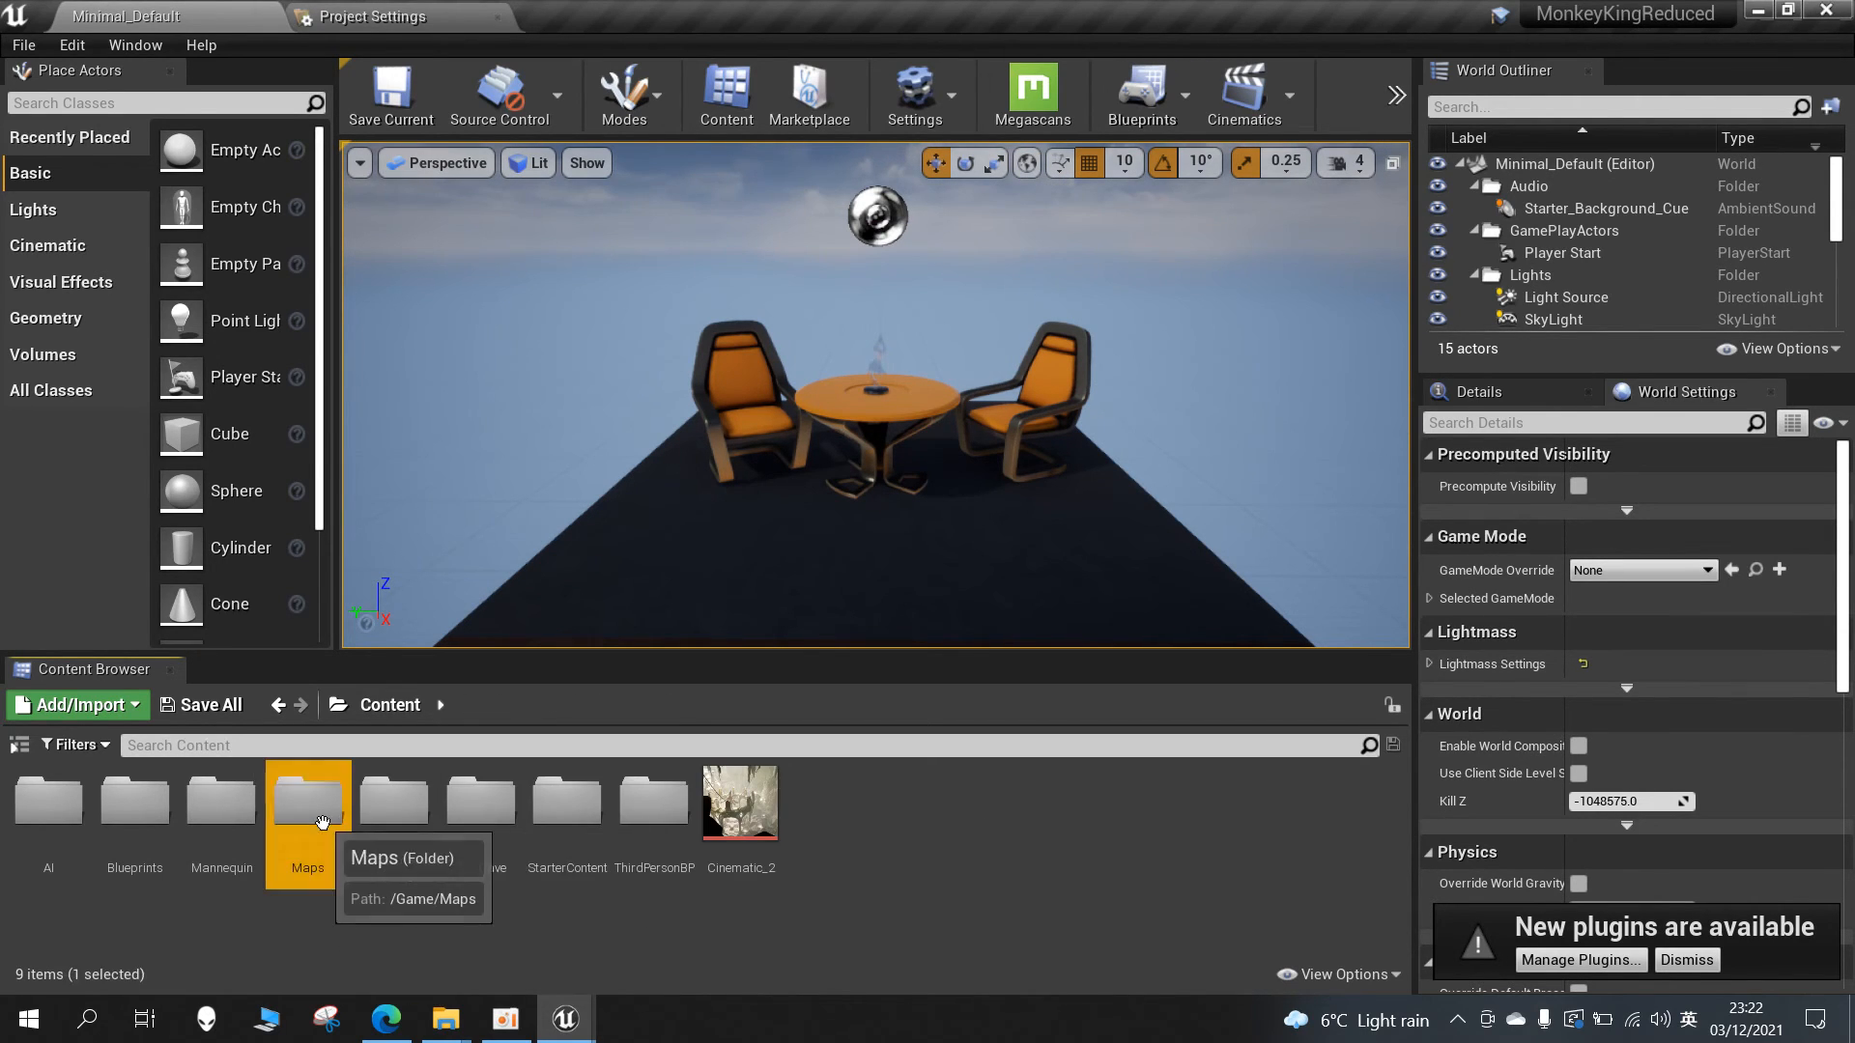
{"action": "double_click", "coordinate": [321, 821]}
{"action": "double_click", "coordinate": [45, 809]}
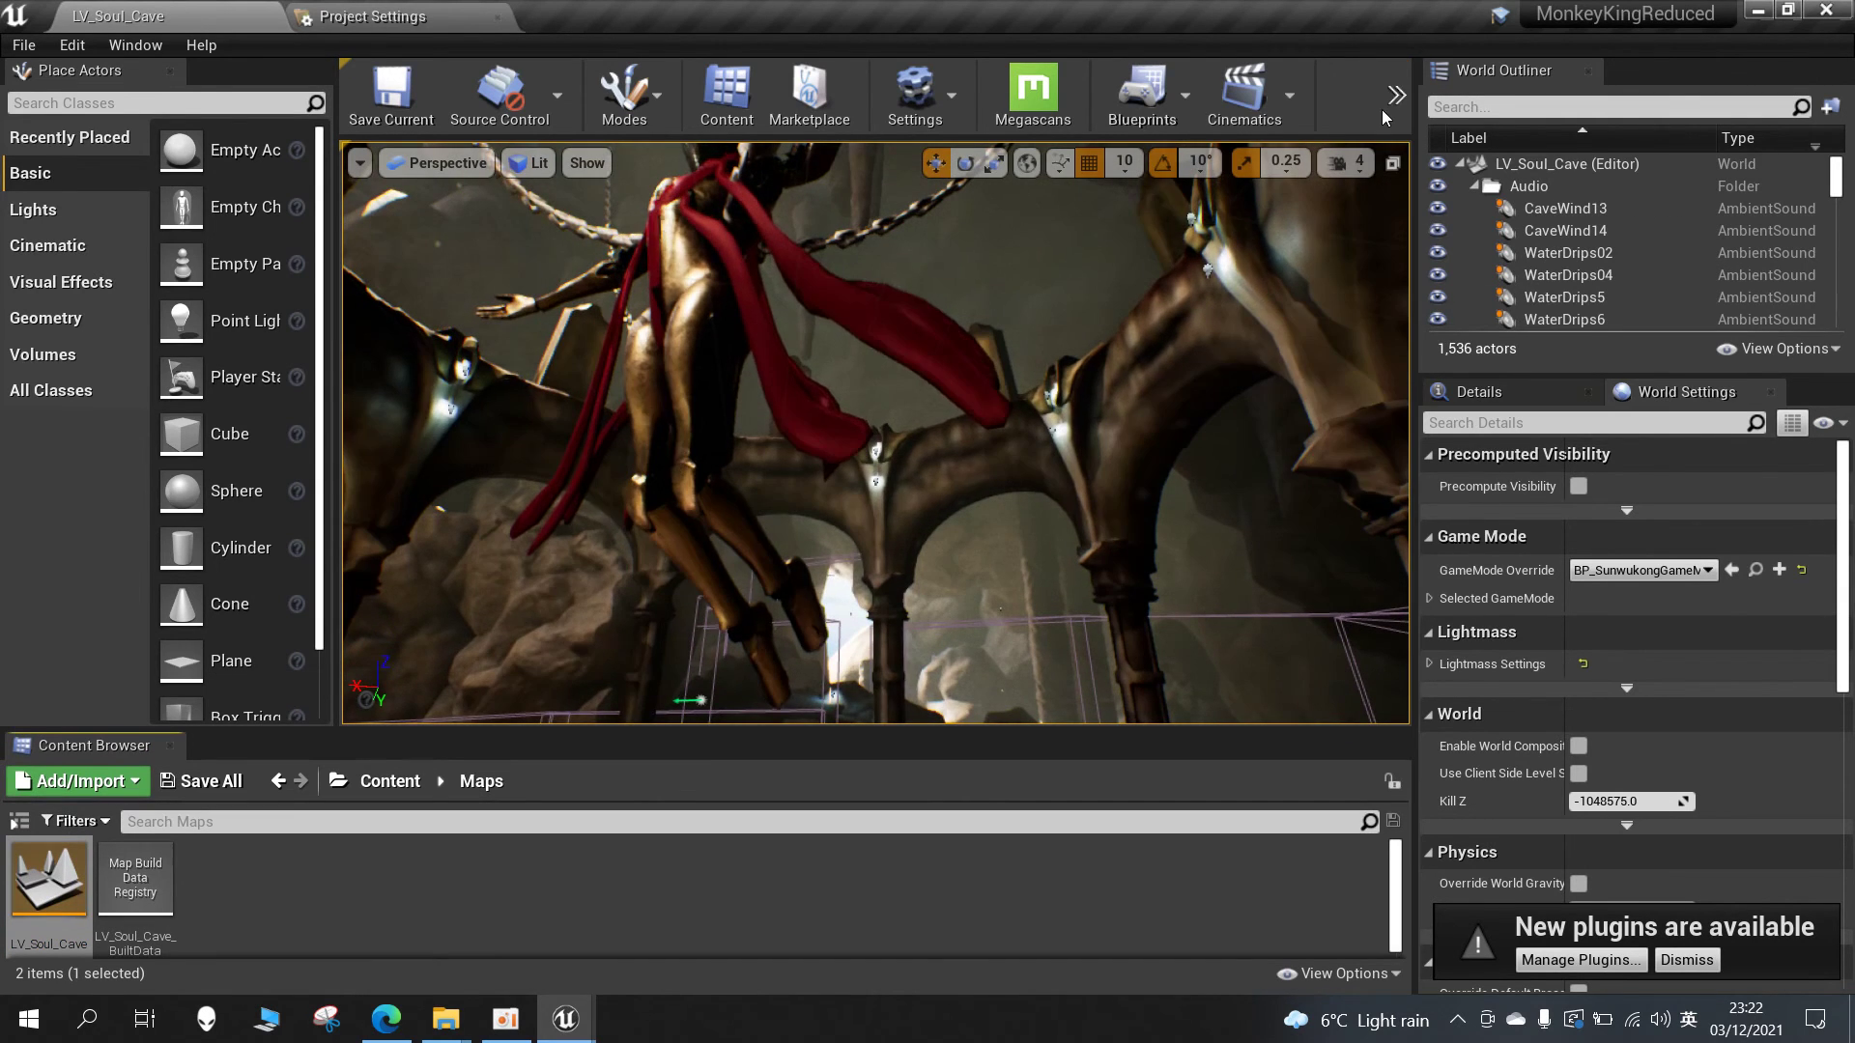
- Play the level, make Sun Wukong attack twice, then stop the session
{"action": "left_click", "coordinate": [1398, 95]}
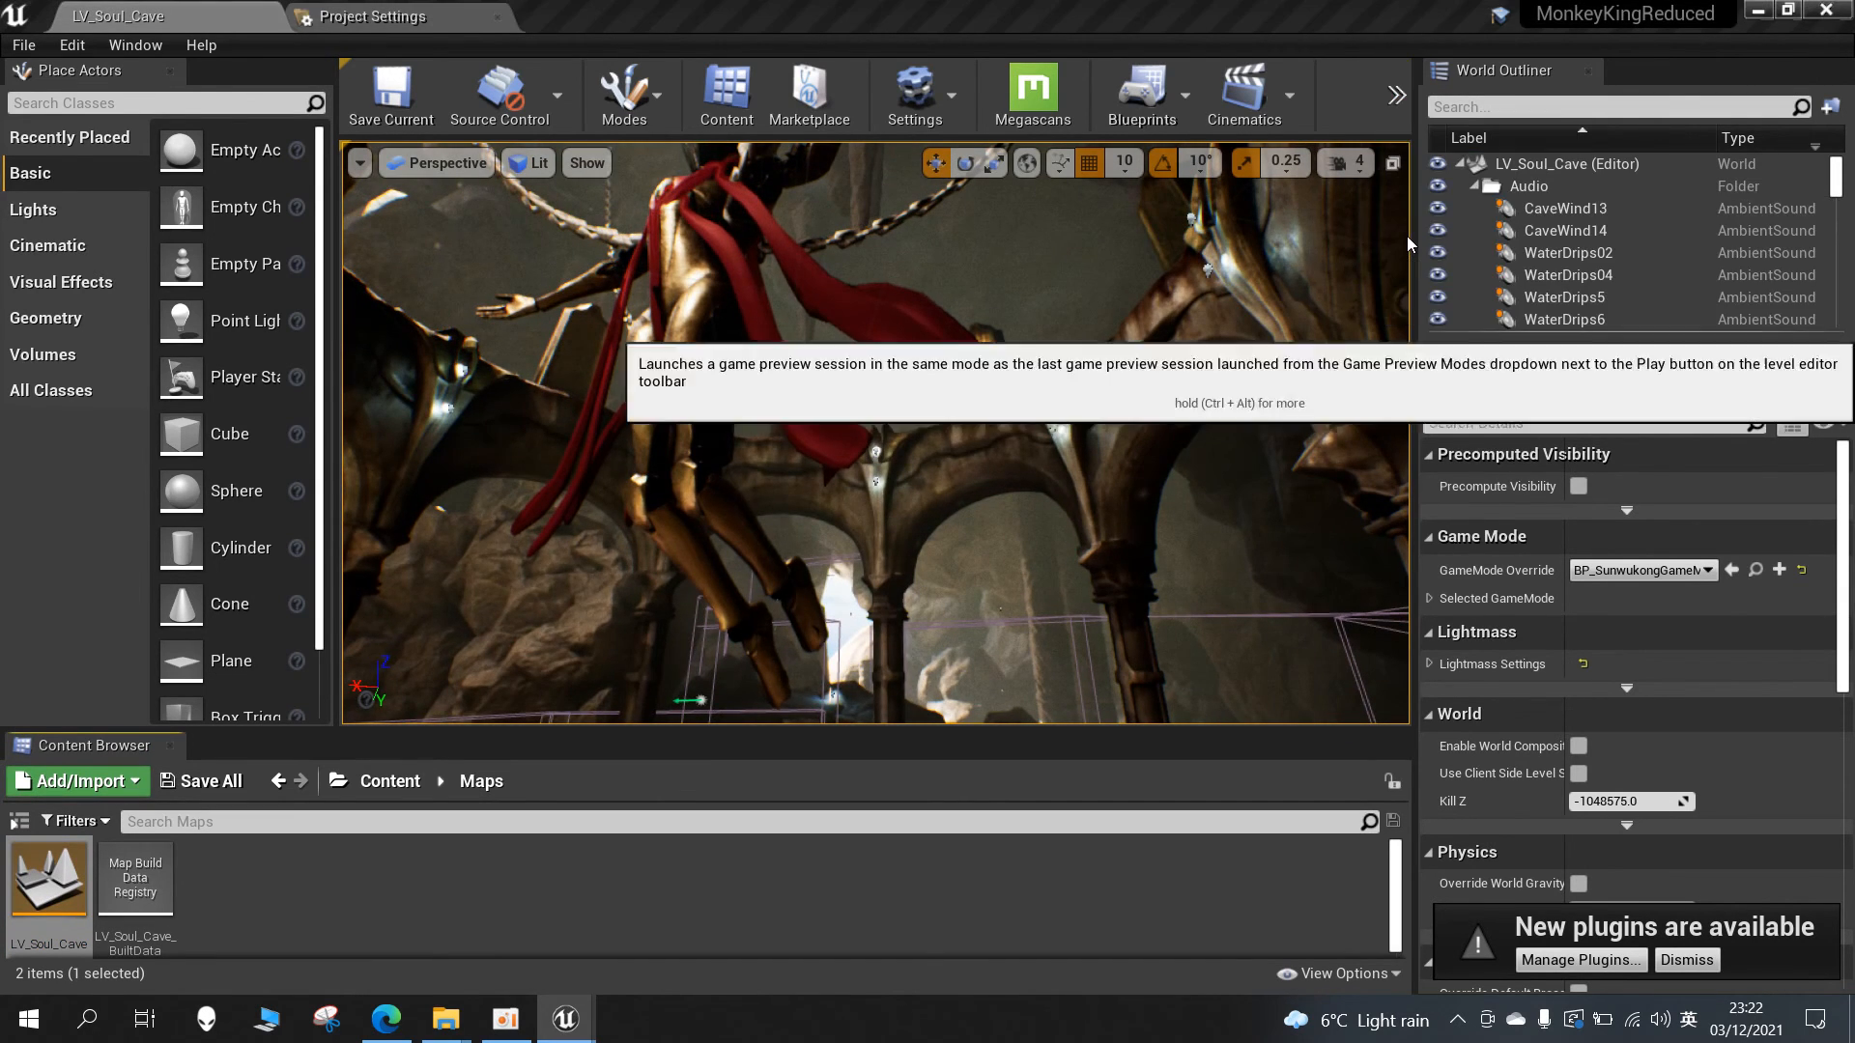
{"action": "left_click", "coordinate": [1408, 236]}
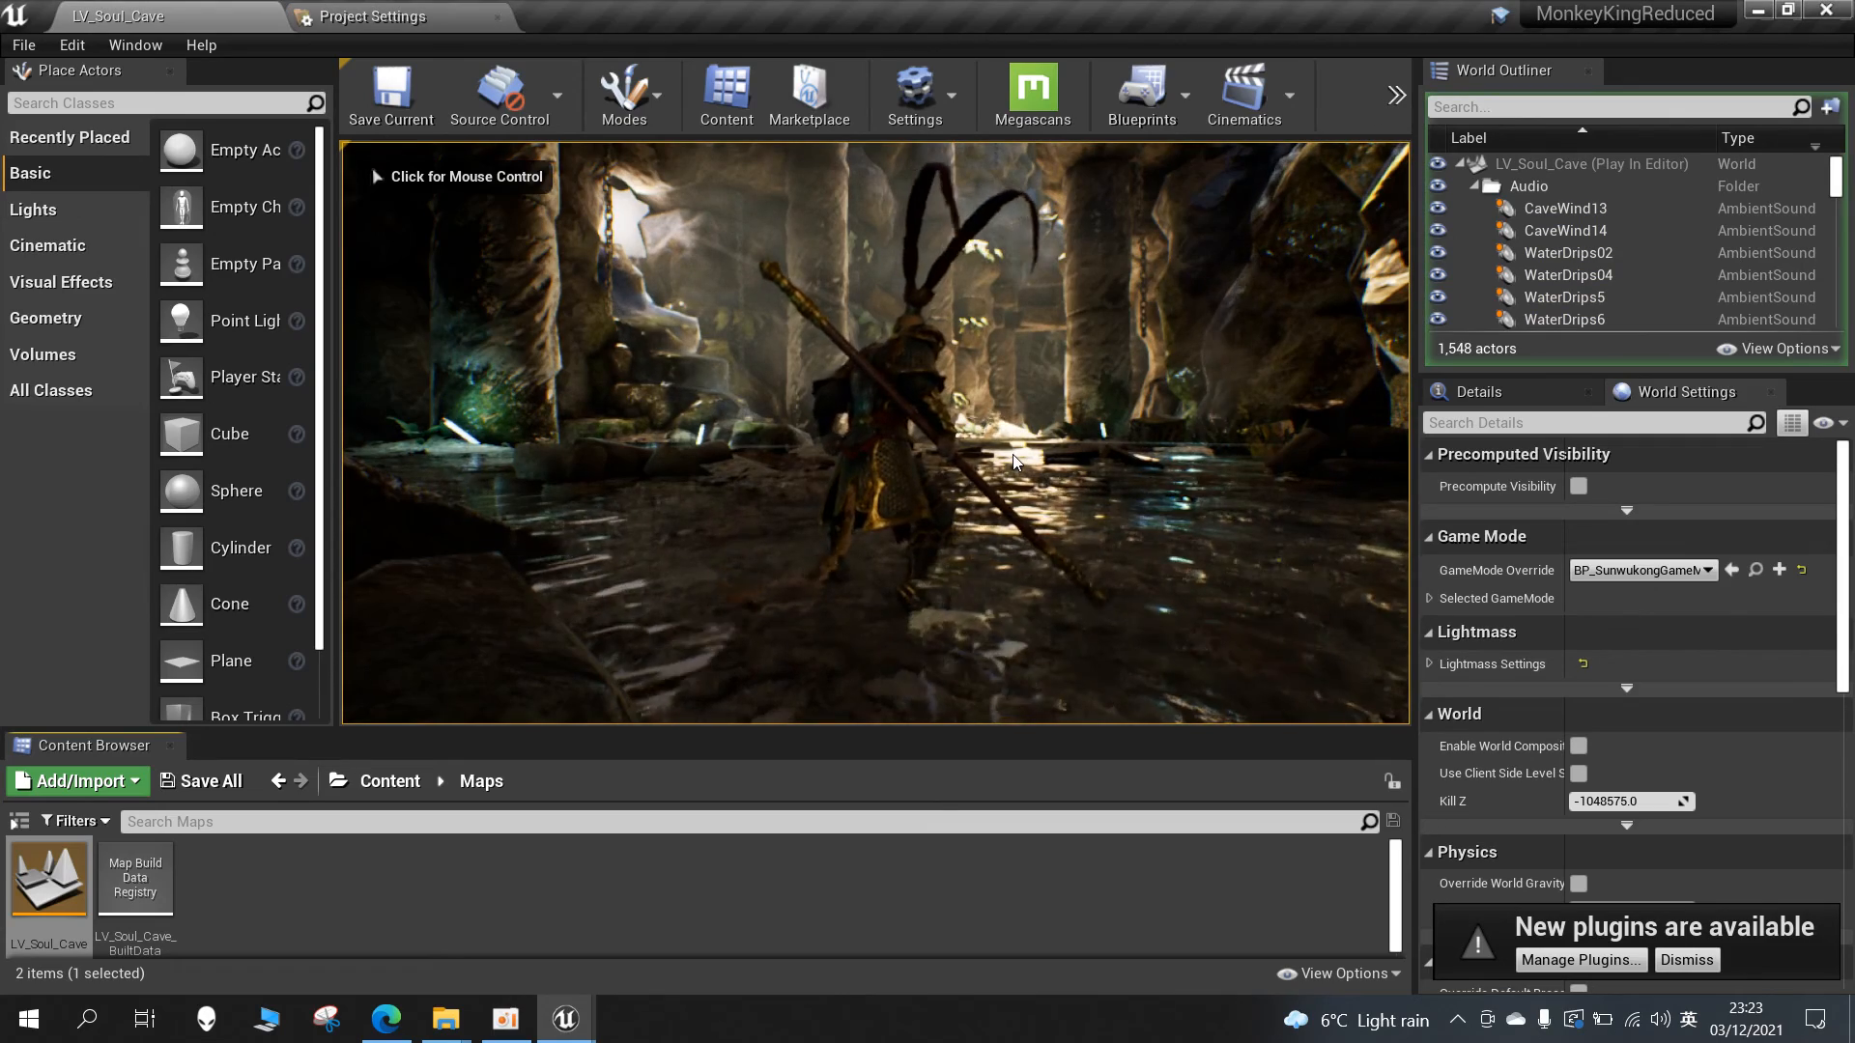
{"action": "left_click", "coordinate": [1014, 461]}
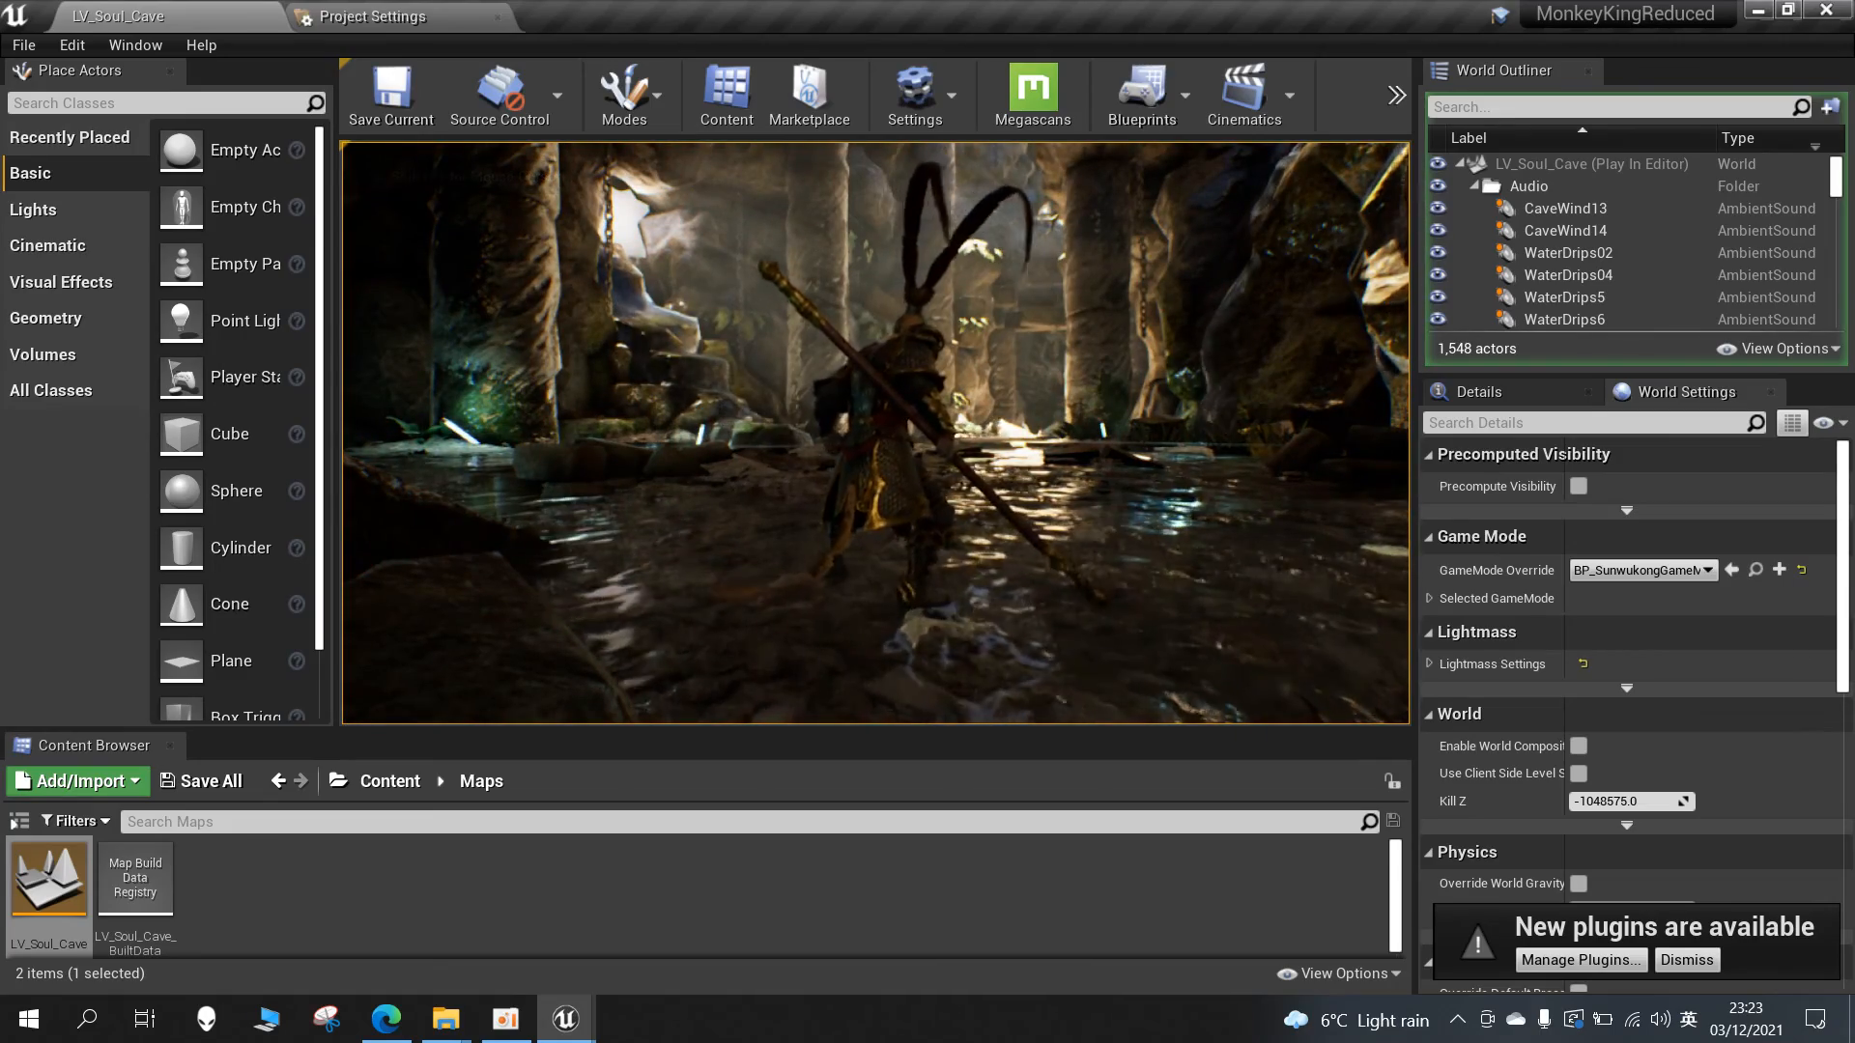
{"action": "left_click", "coordinate": [876, 436]}
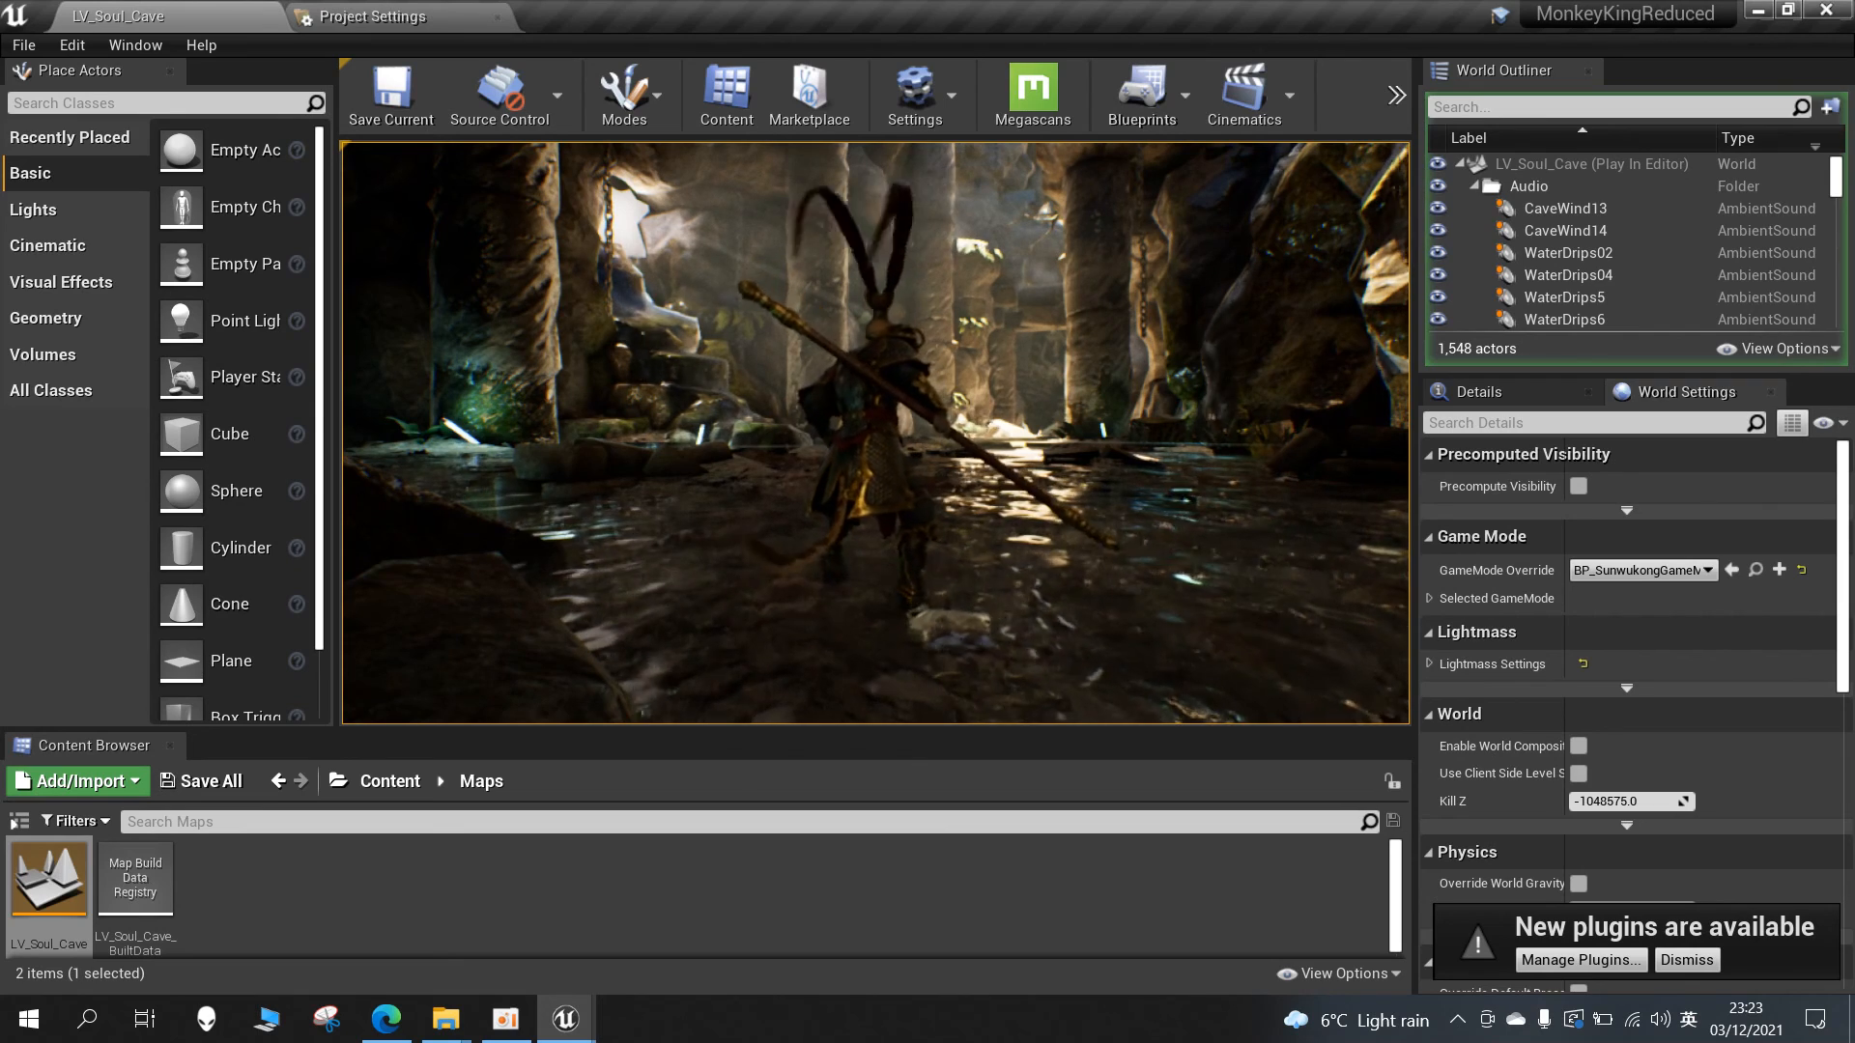
{"action": "key", "text": "Escape"}
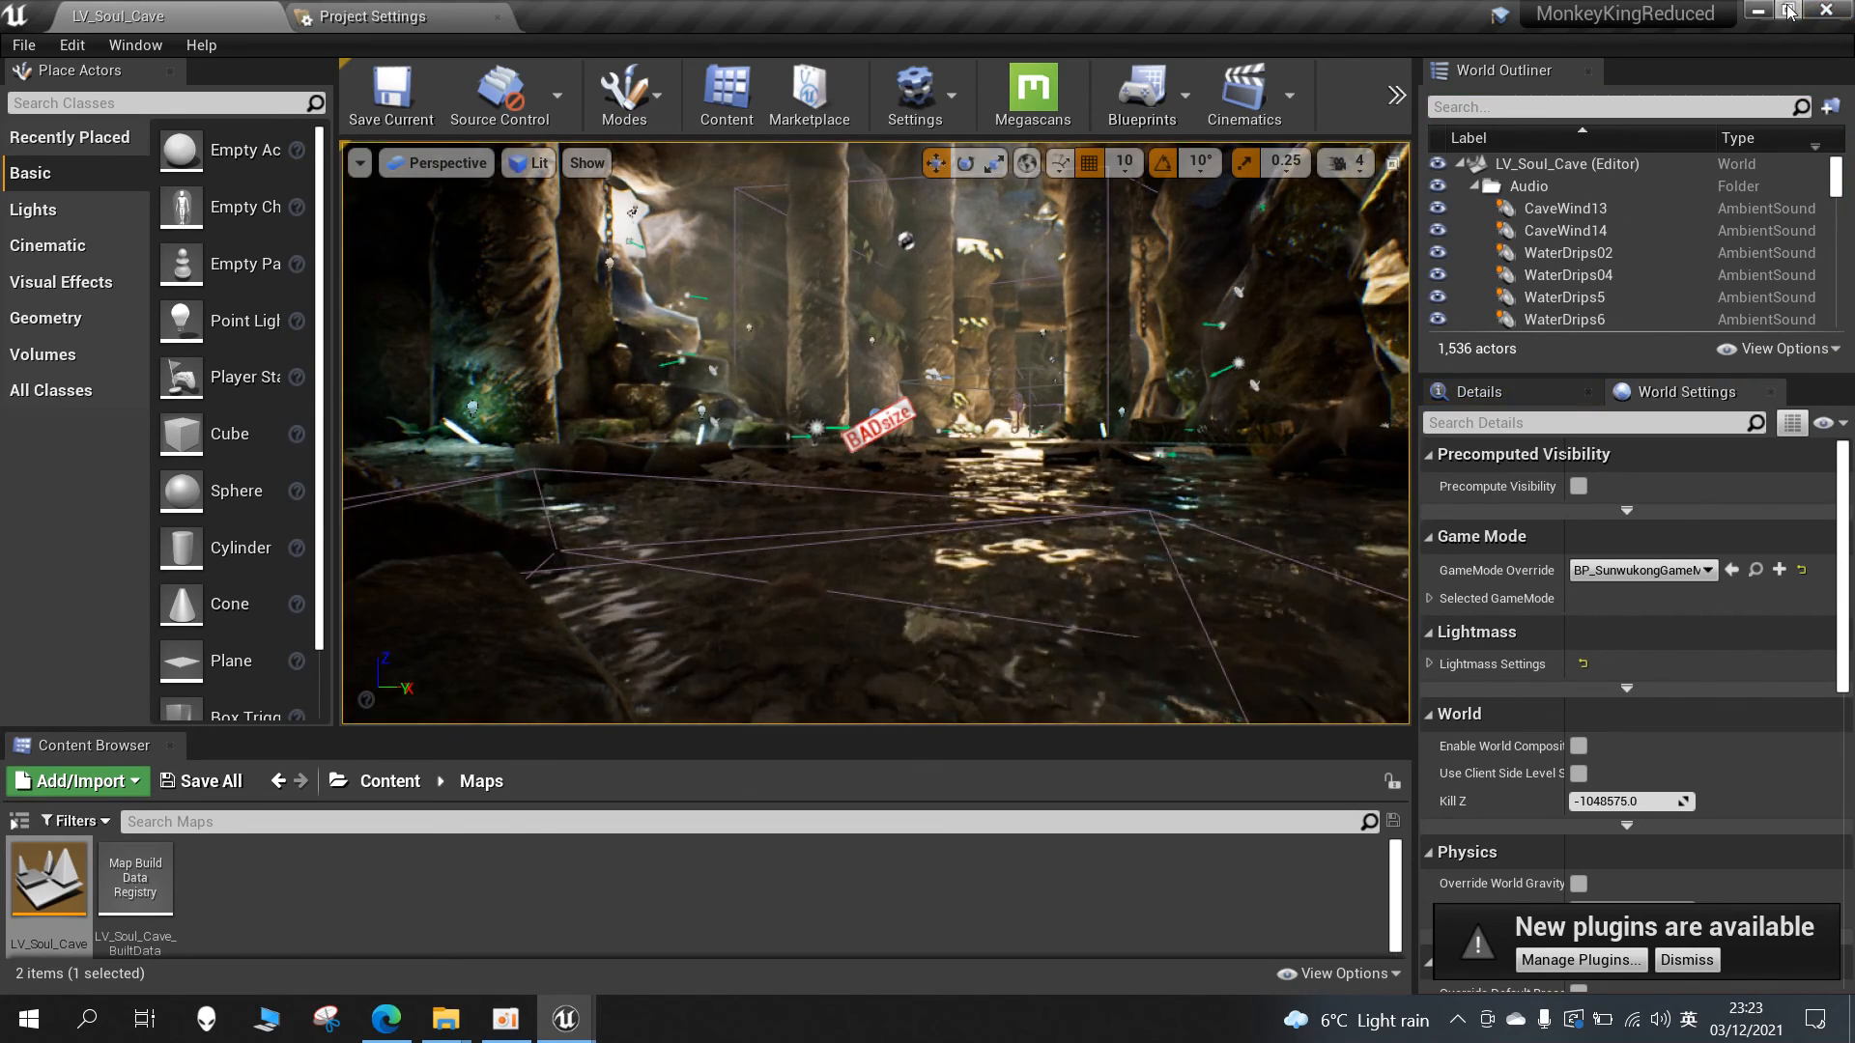
- Leave the editor and go up to the Unreal Projects folder in Explorer
{"action": "key", "text": "alt+Tab"}
{"action": "left_click", "coordinate": [584, 214]}
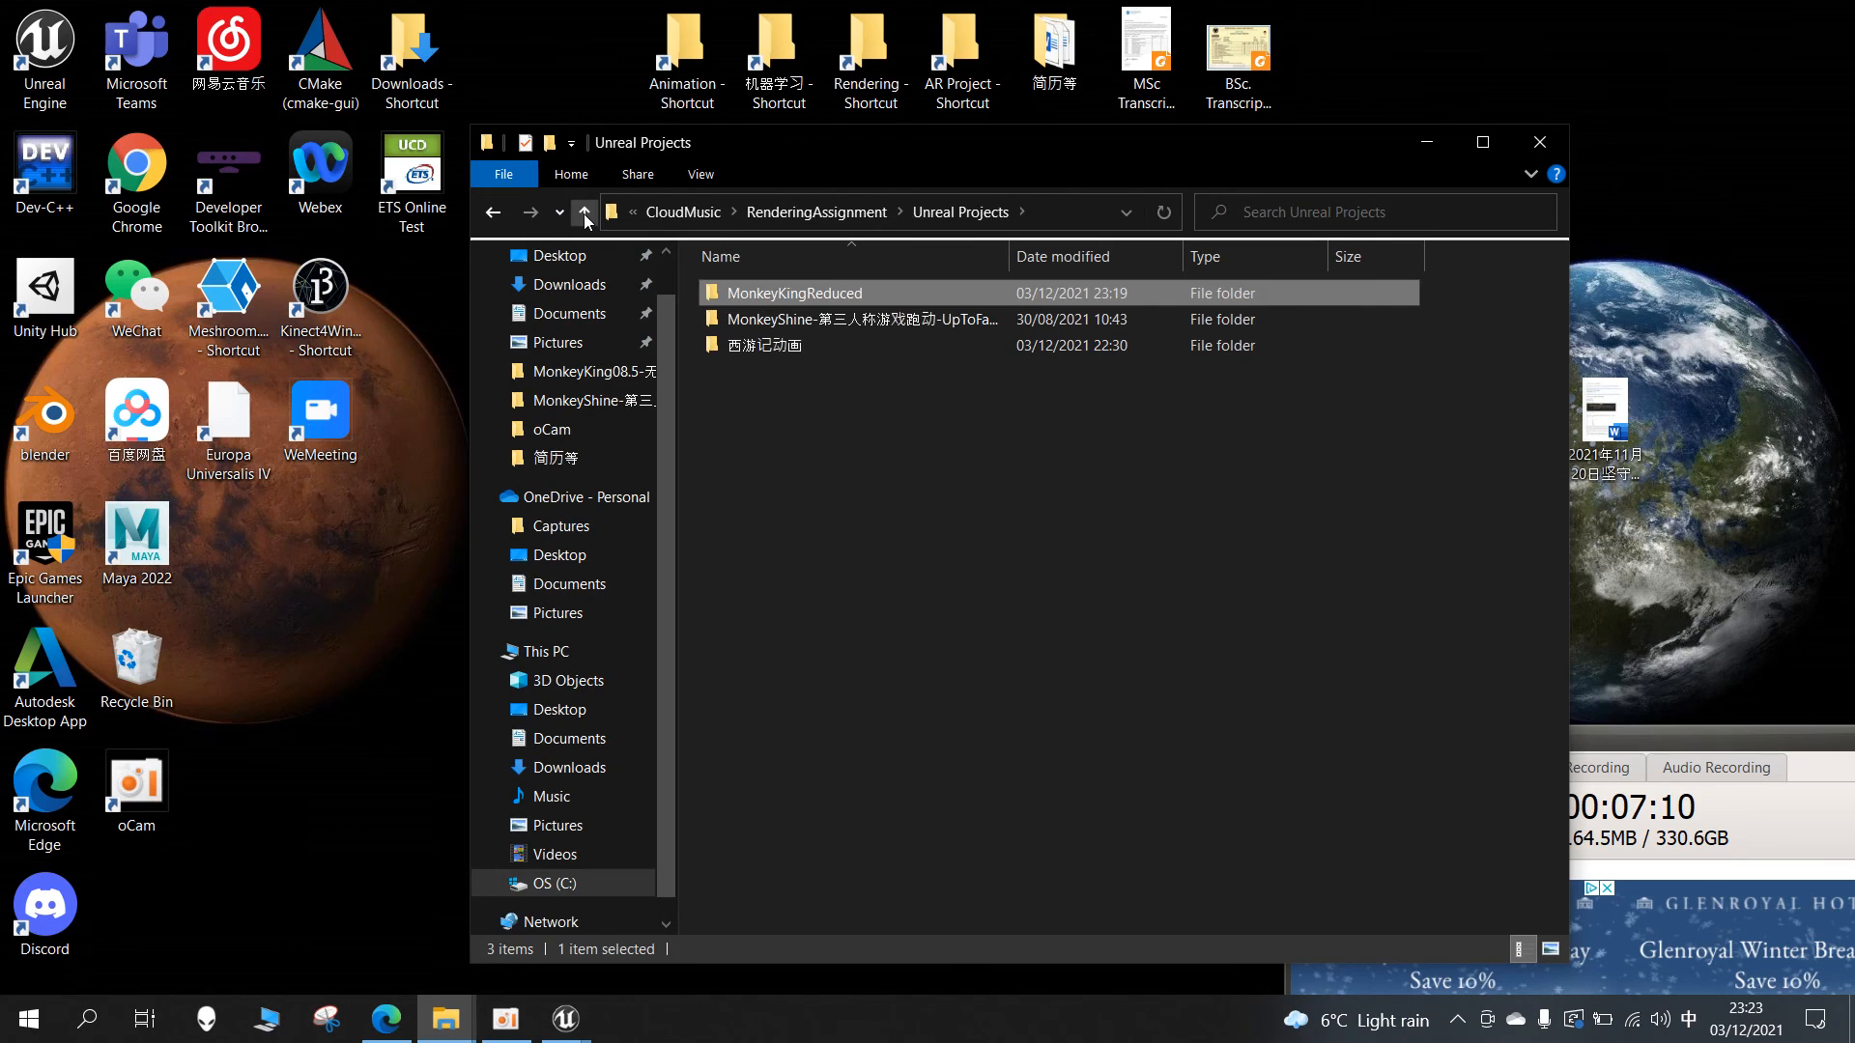
{"action": "right_click", "coordinate": [819, 297]}
{"action": "left_click", "coordinate": [928, 909]}
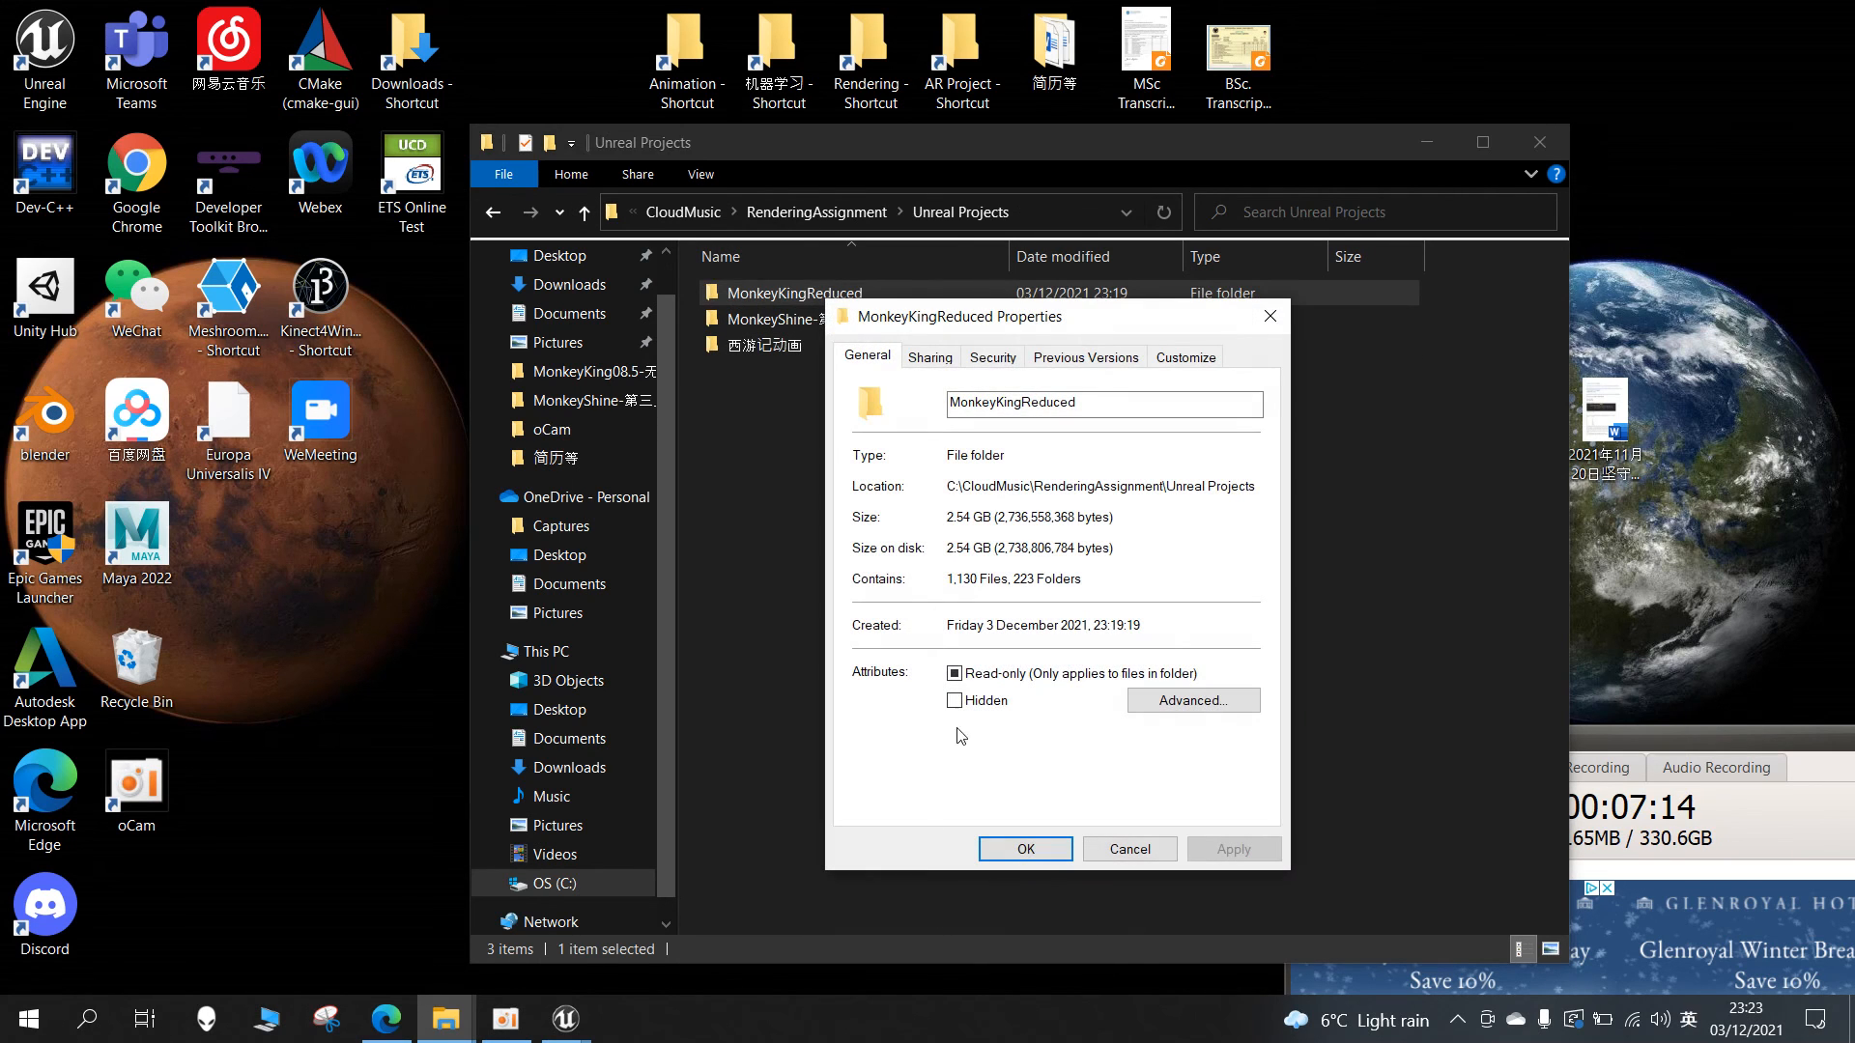